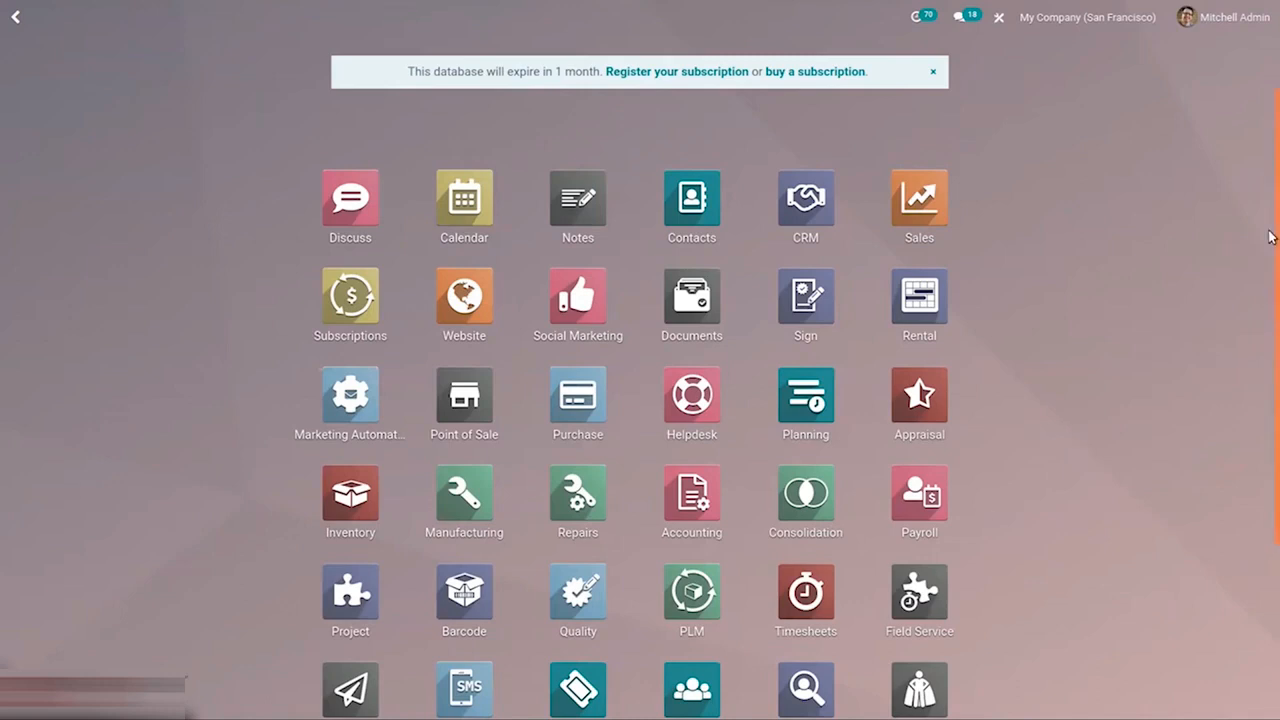
Search the app launcher for "q" and open the Quality app
scroll(1249, 390, "down", 2)
scroll(1249, 386, "up", 2)
type("q")
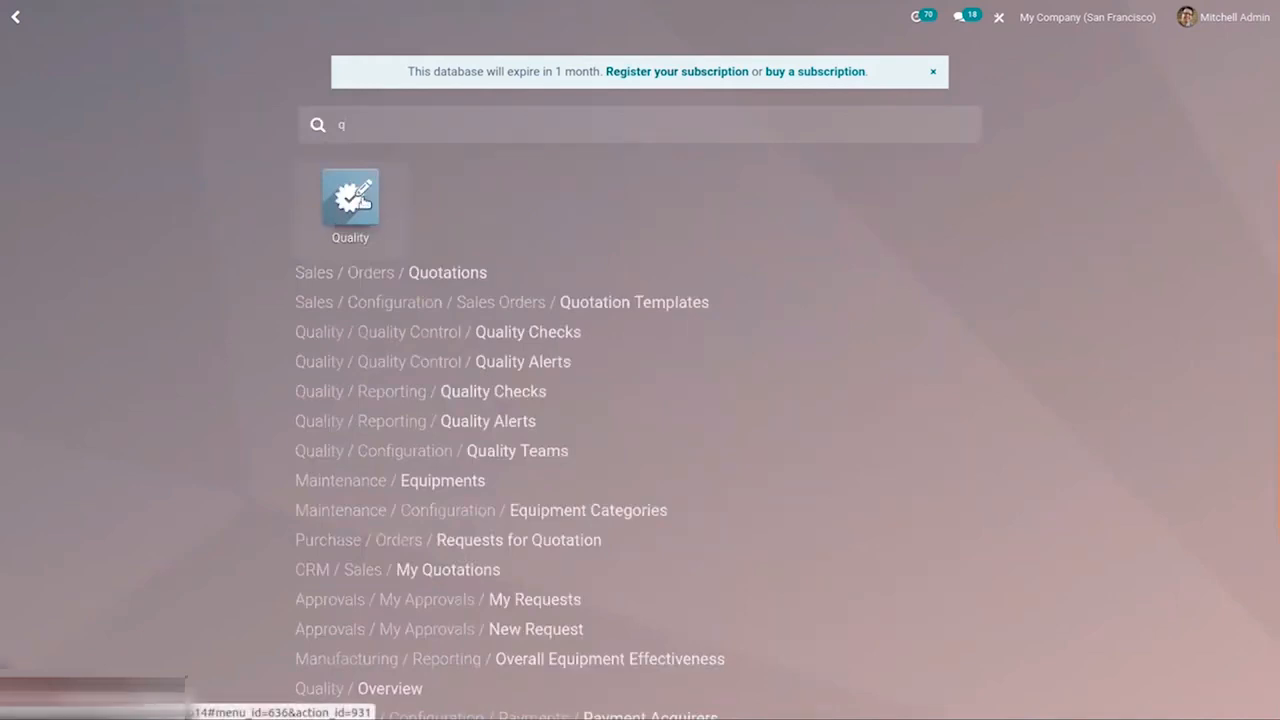
left_click(362, 200)
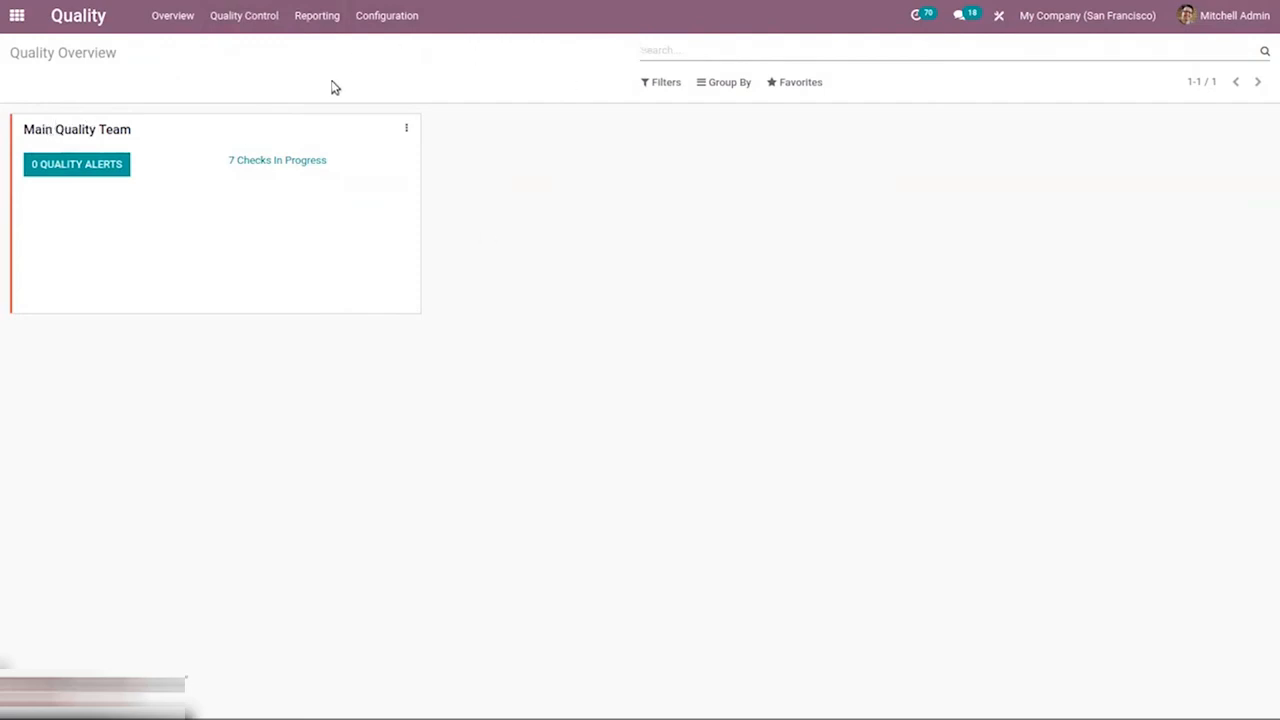
Open the Main Quality Team record from the quality teams configuration, examine its editable fields, and return to the teams list
left_click(384, 18)
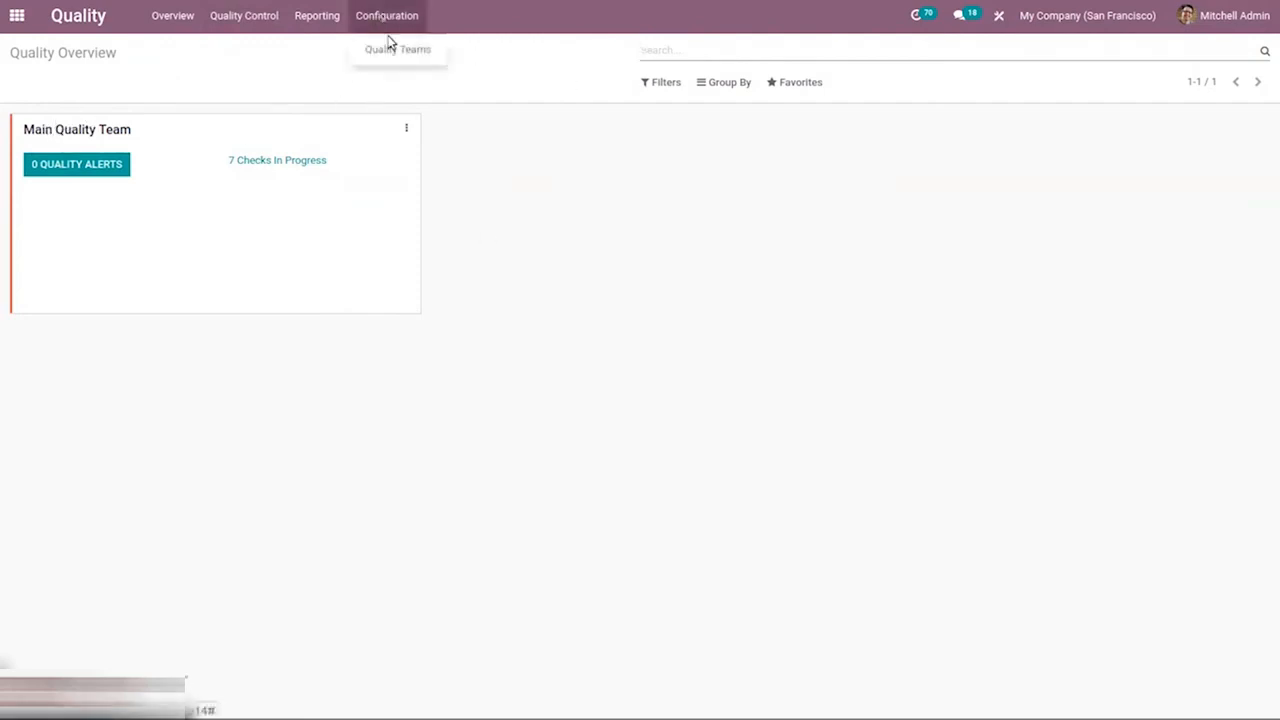
left_click(396, 50)
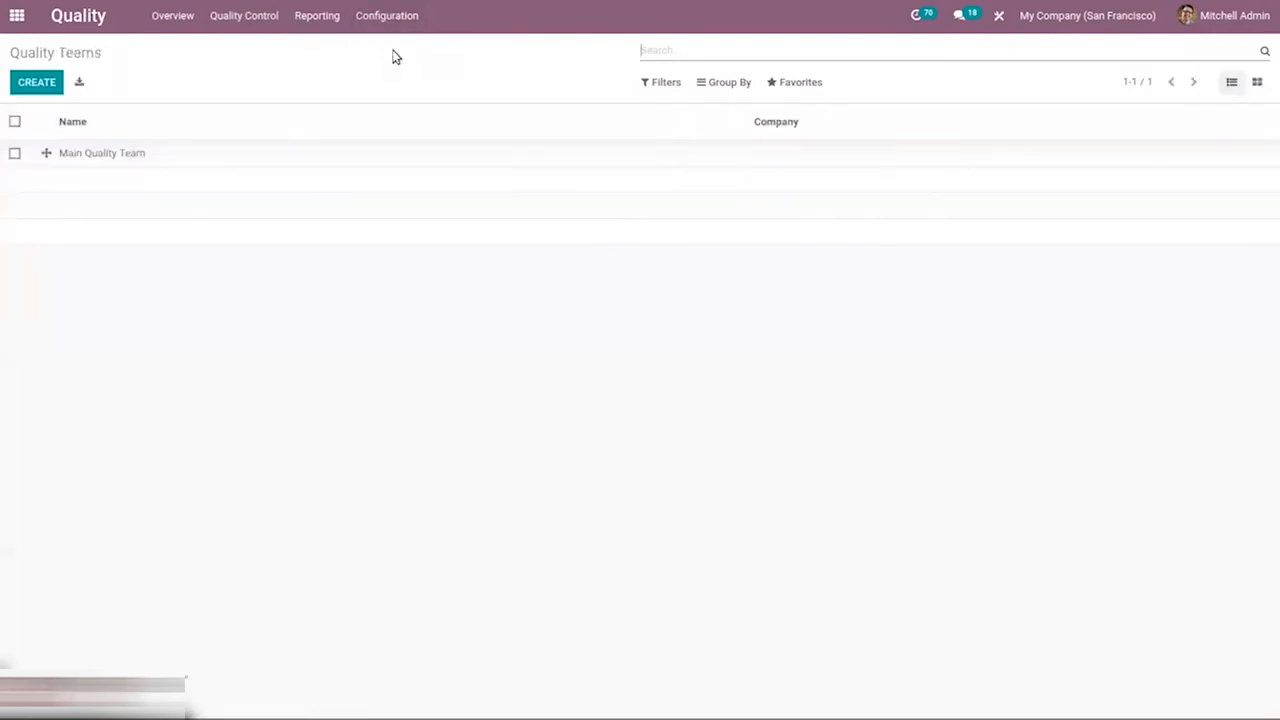
left_click(188, 163)
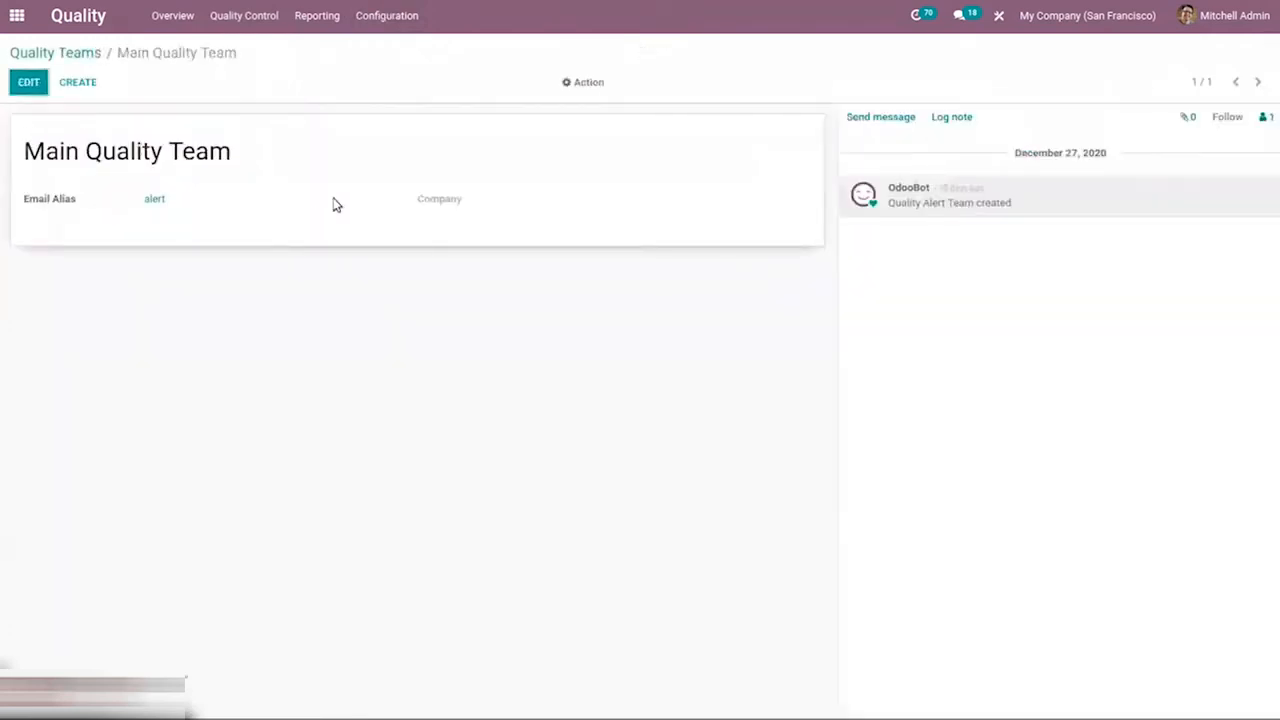
left_click(18, 88)
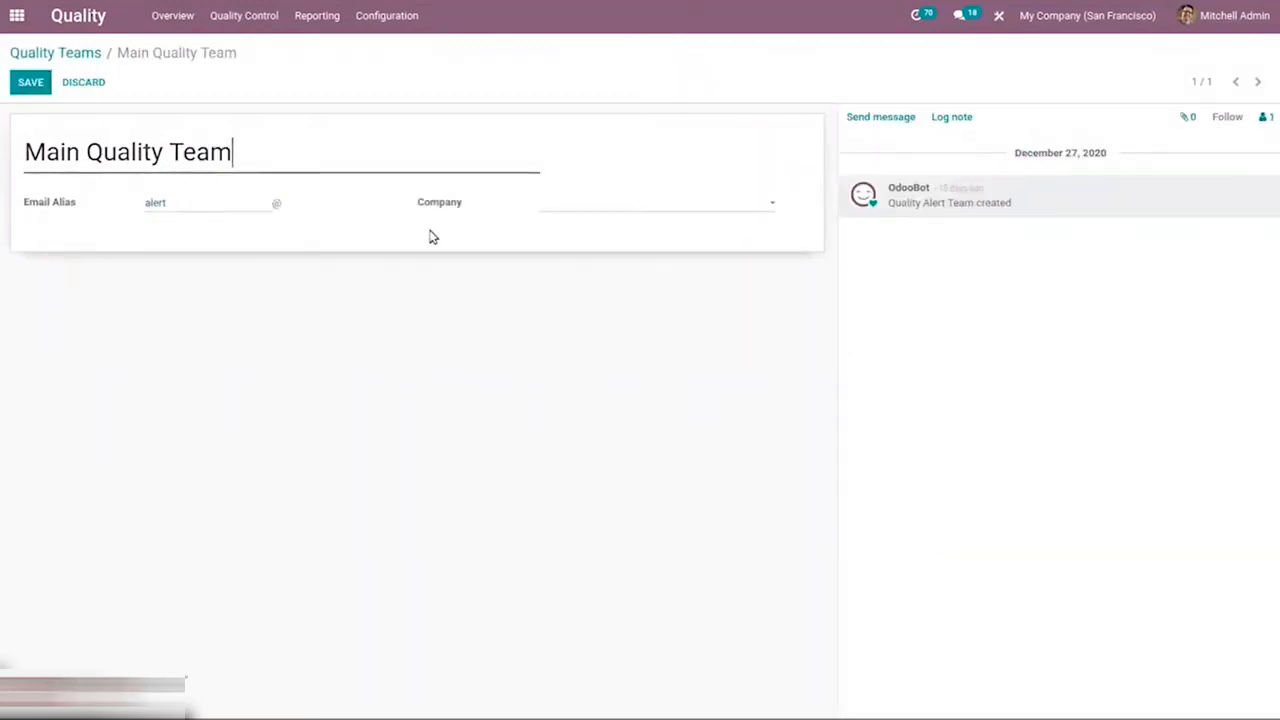
left_click(57, 52)
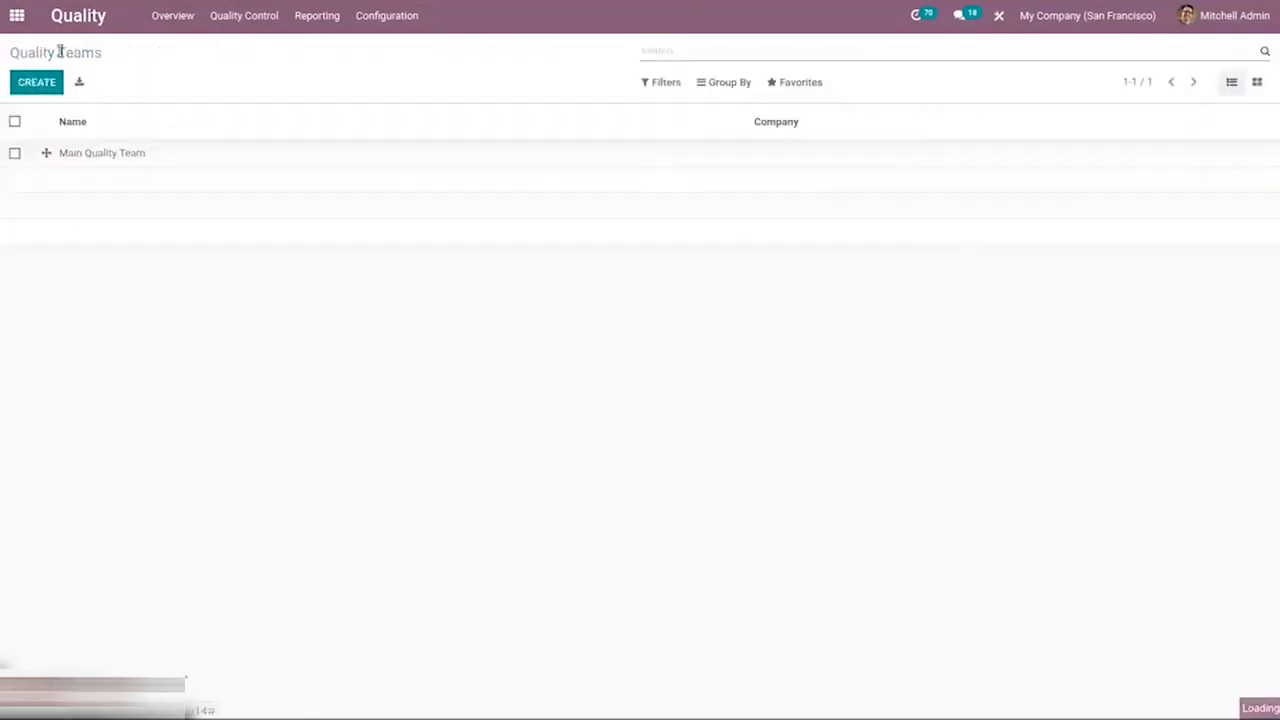
Examine the Main Quality Team's checks in progress and quality alerts from the quality overview
left_click(160, 16)
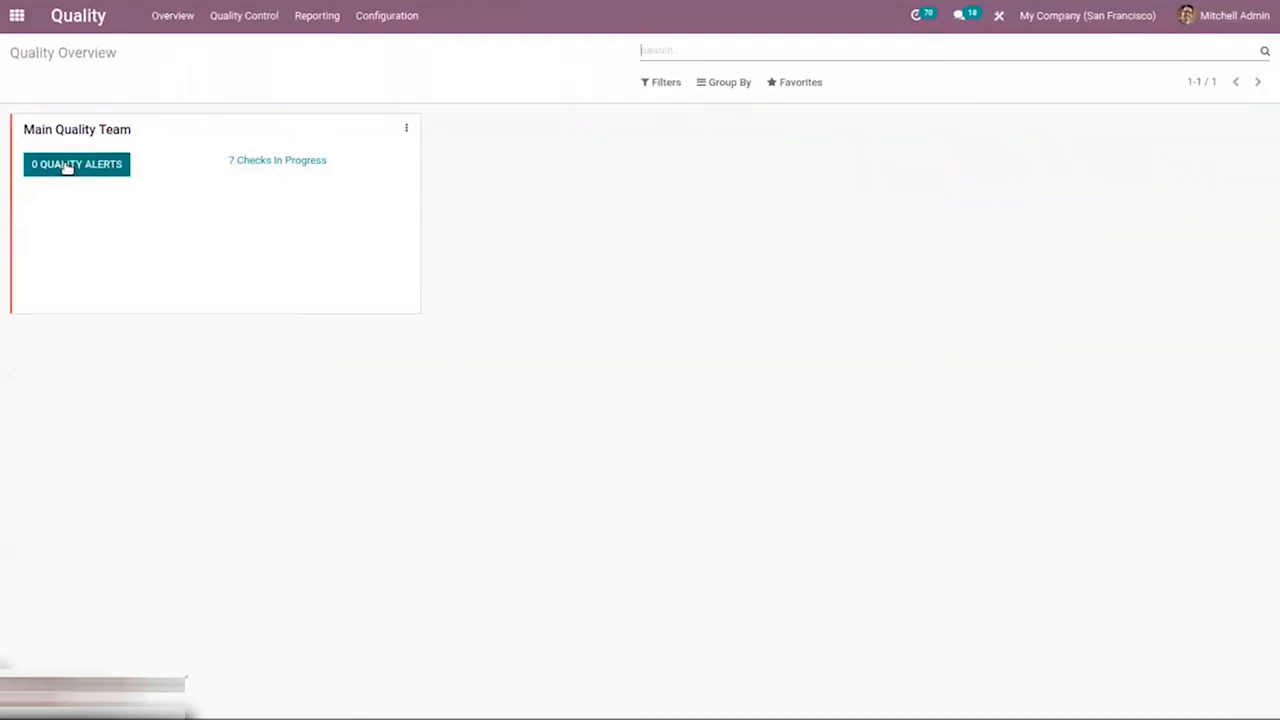
left_click(292, 162)
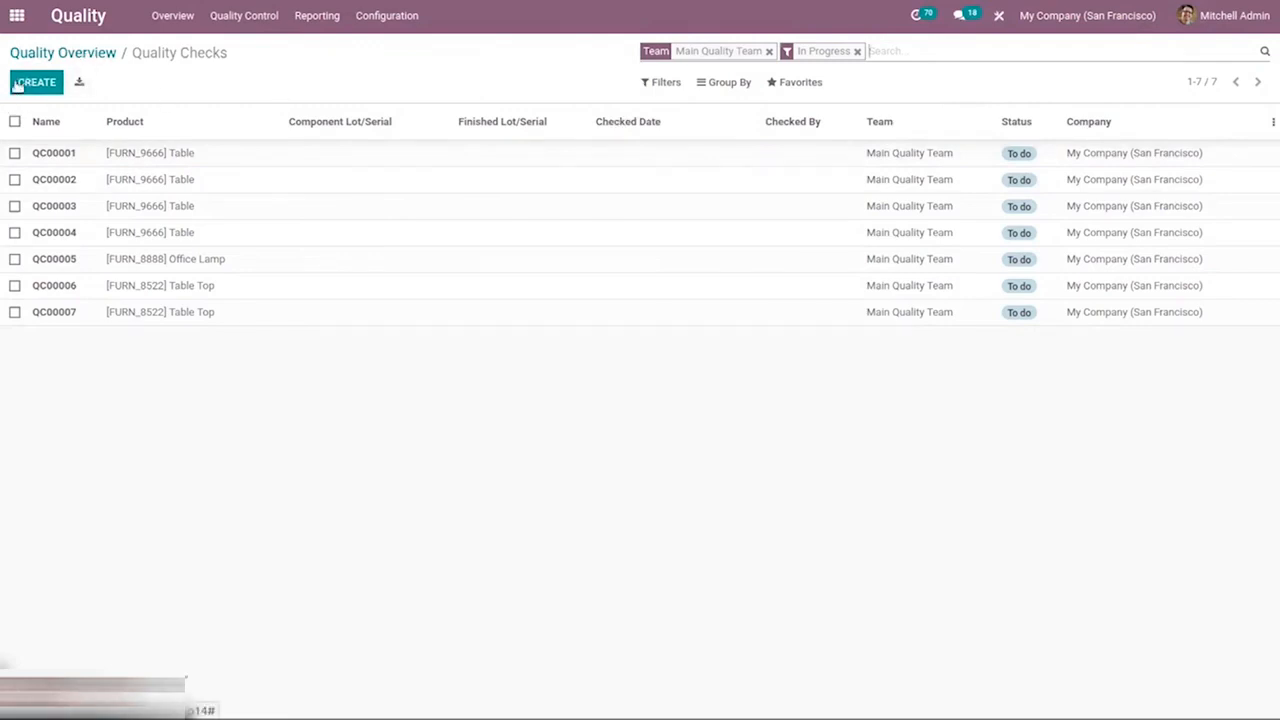
left_click(64, 53)
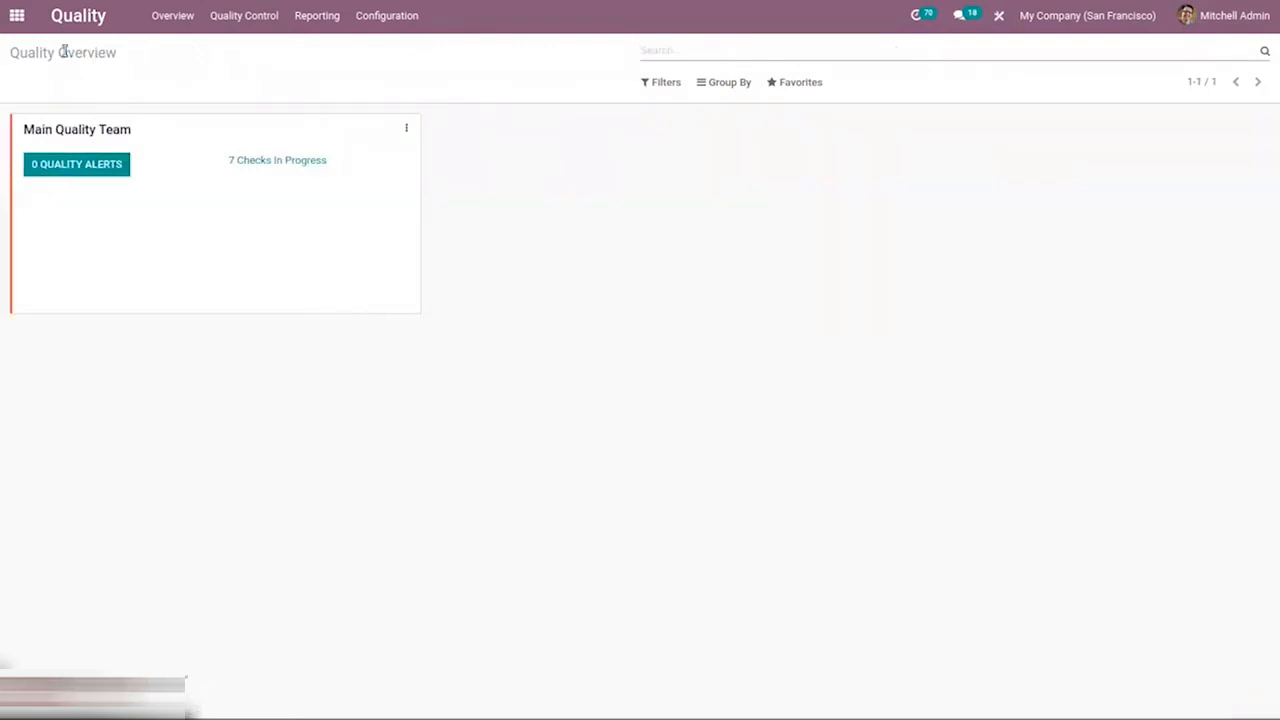
left_click(80, 168)
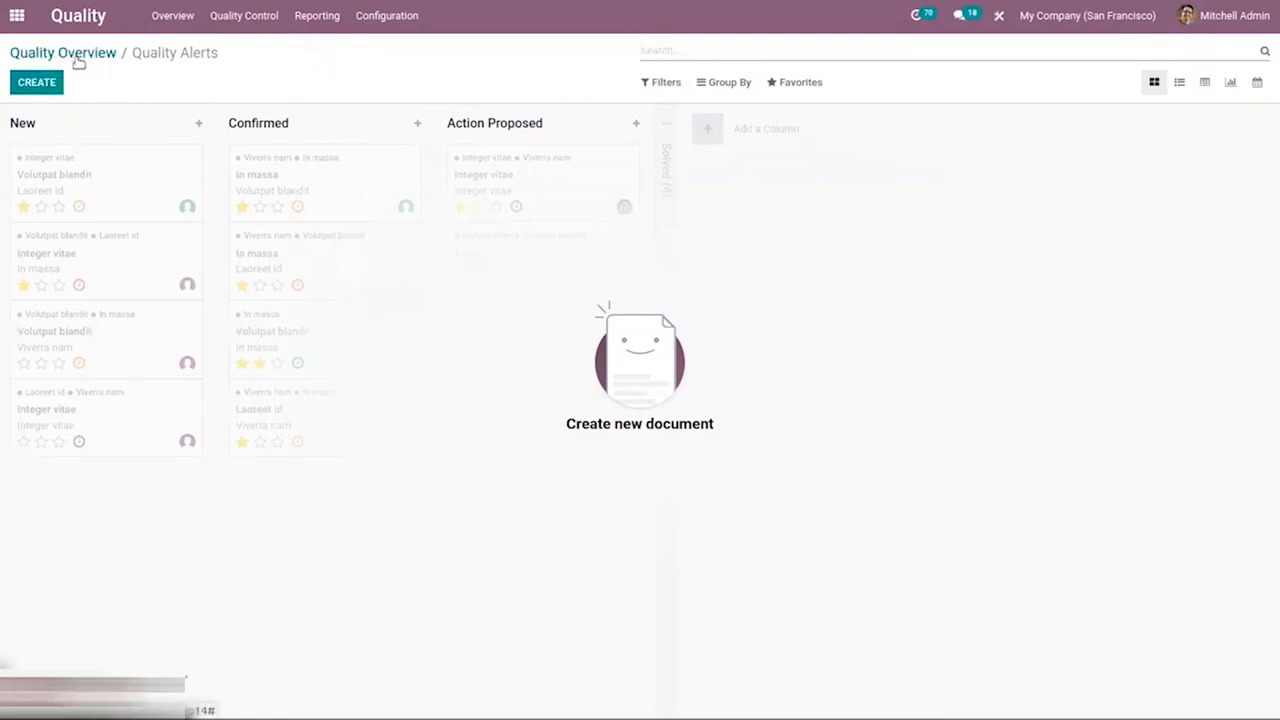
left_click(76, 54)
Open the quality control points list and expand the Main Quality Team group
left_click(230, 15)
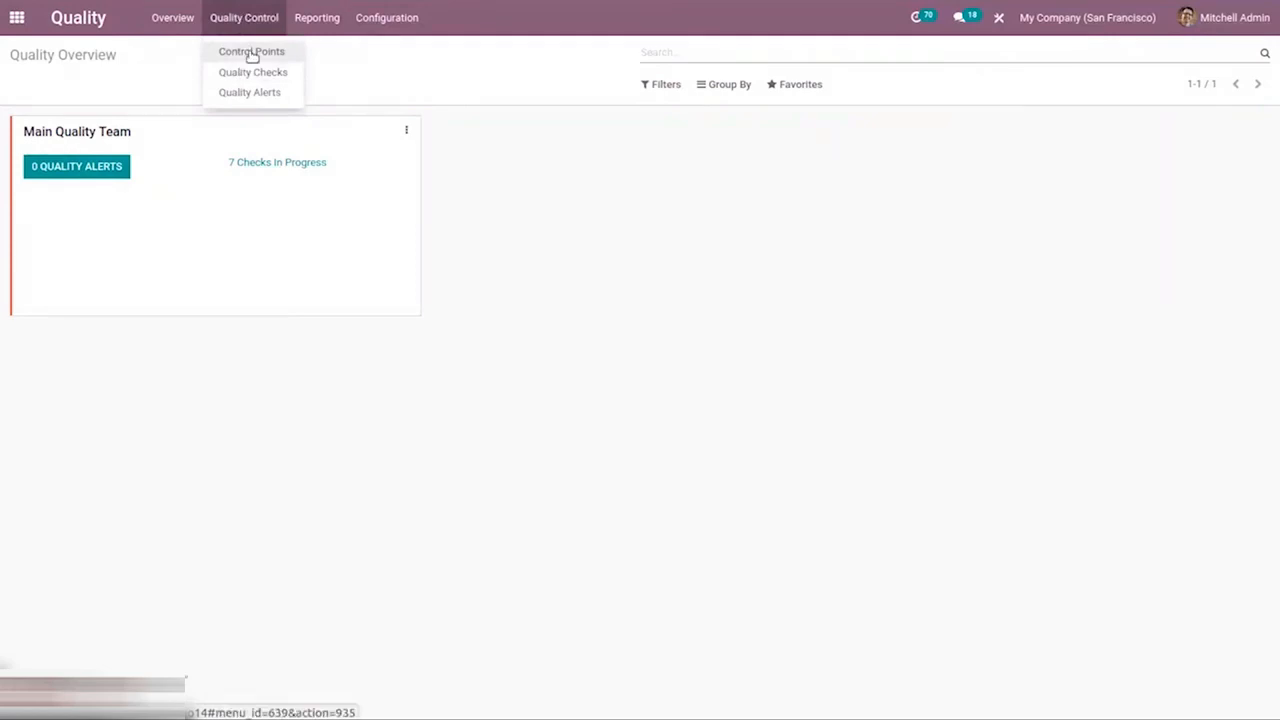
left_click(251, 54)
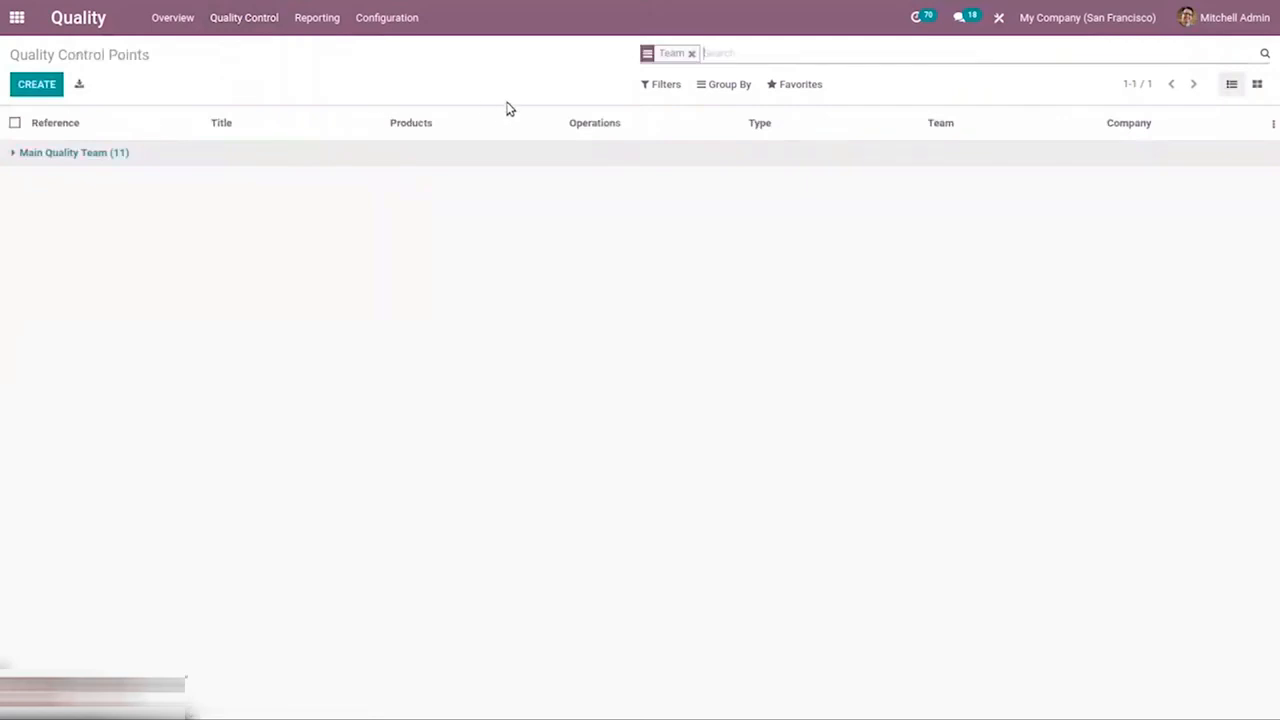
left_click(62, 154)
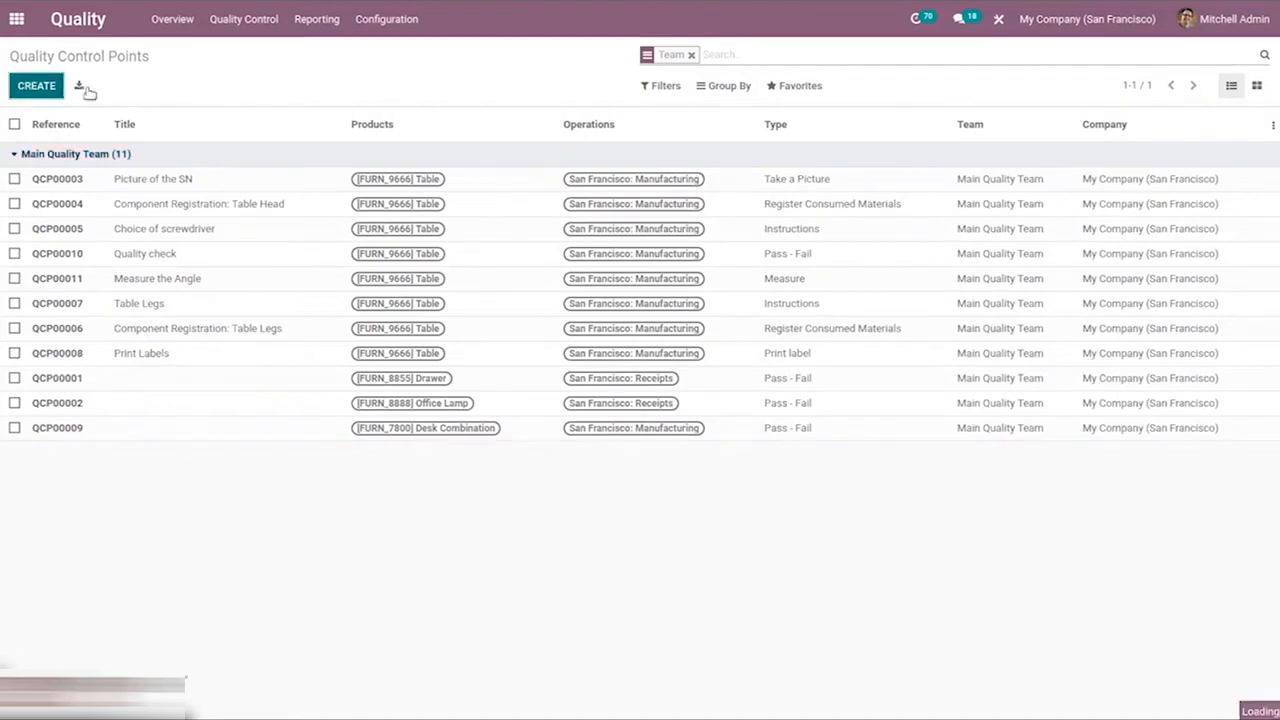
Create a control point titled "Leg Quality Check" for the product [FURN_2333] Table Leg
type("Leg Quality Check")
left_click(188, 249)
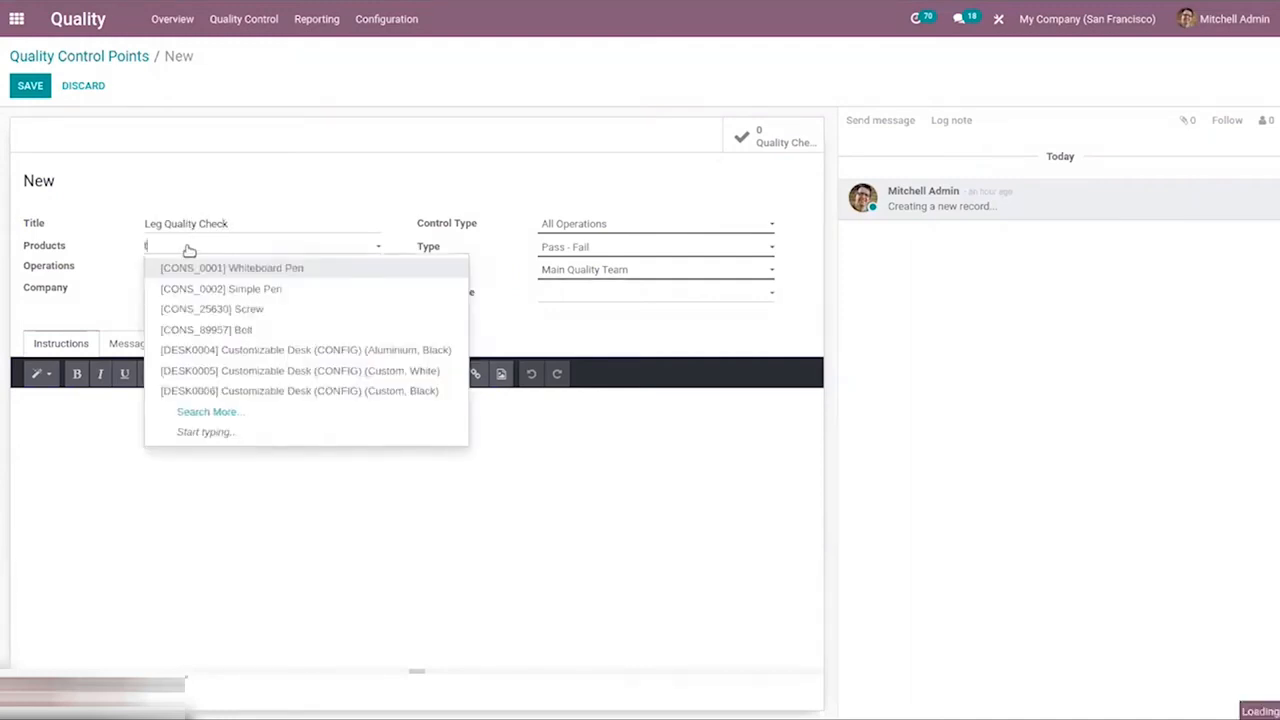
type("tabl")
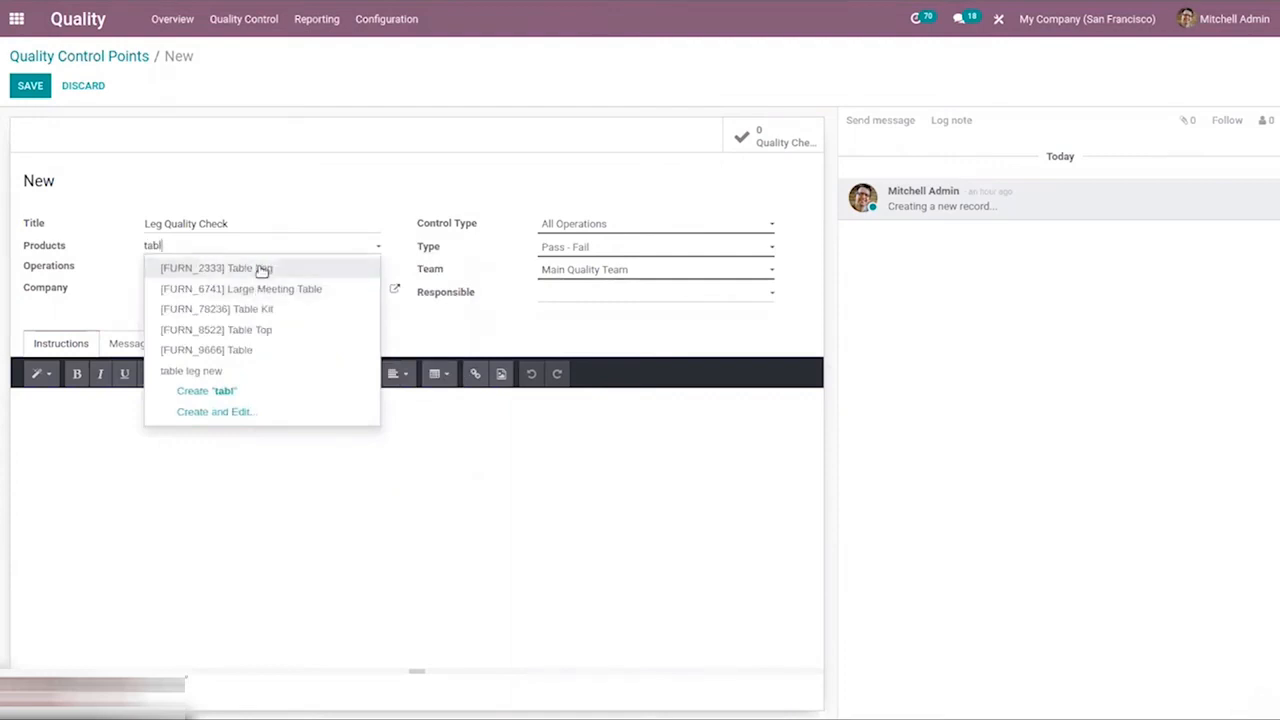
left_click(260, 269)
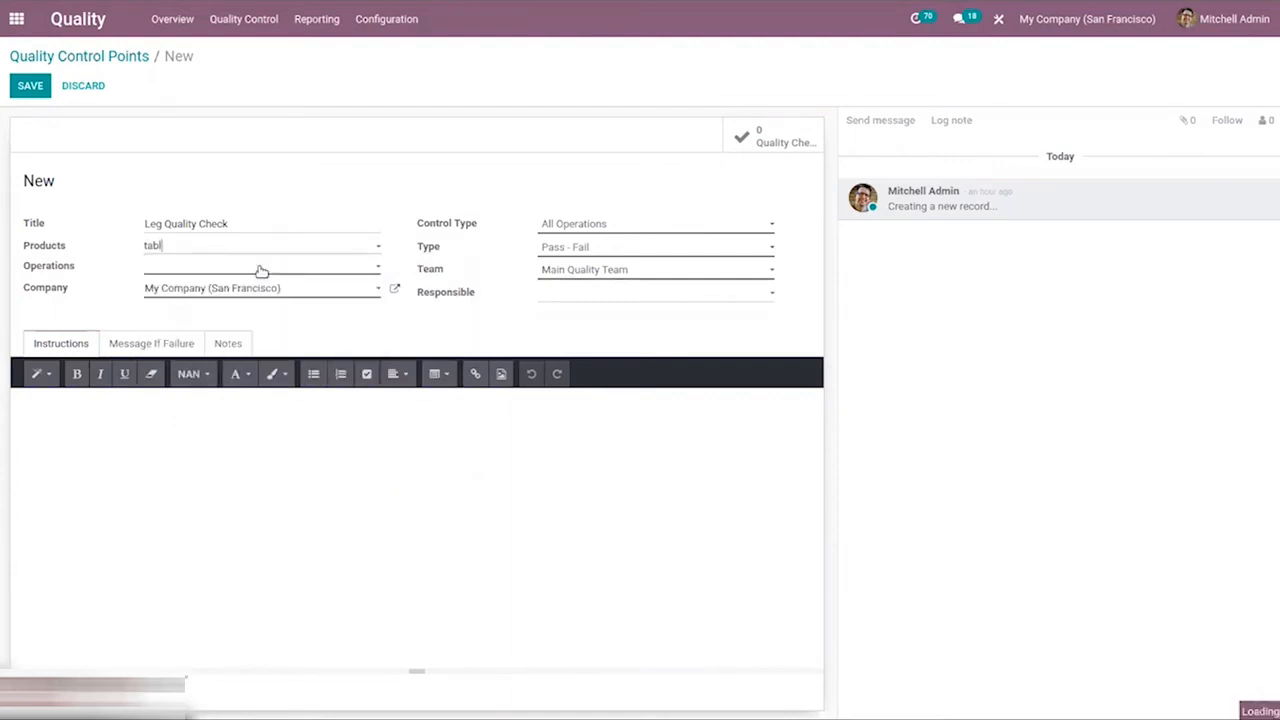
Add San Francisco: Manufacturing and San Francisco: Delivery Orders as the control point's operations
left_click(155, 270)
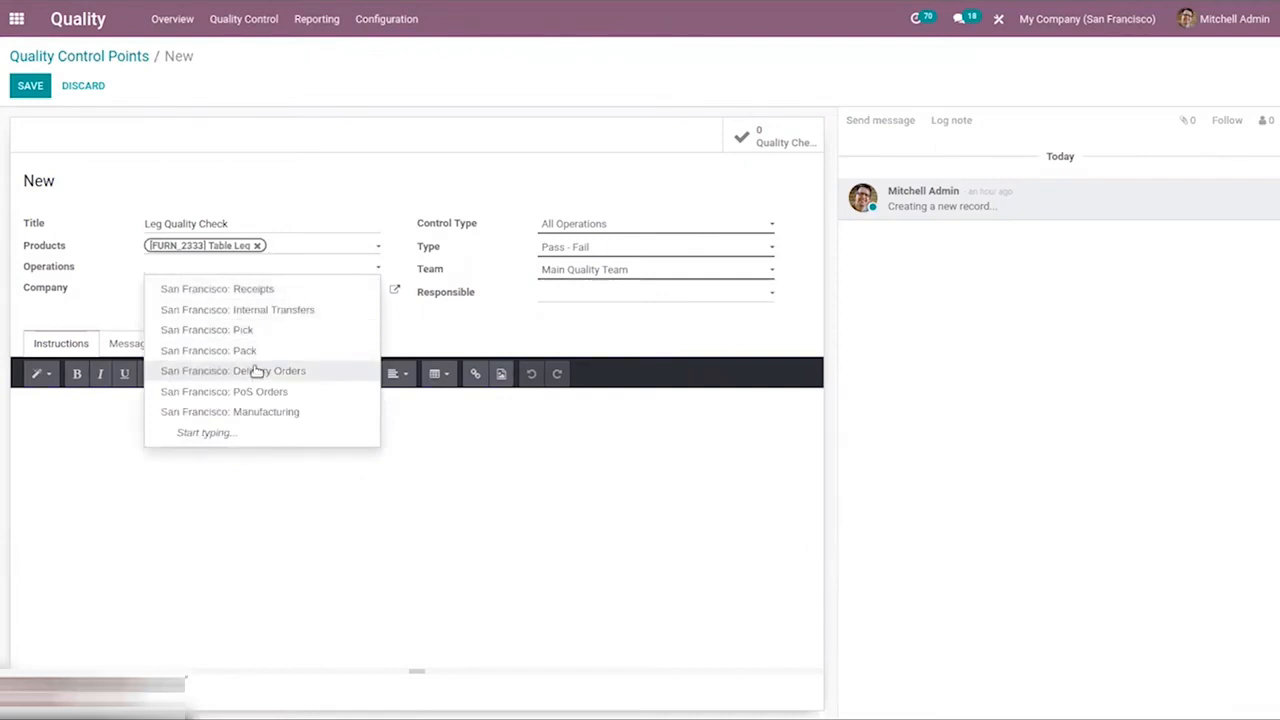
left_click(263, 413)
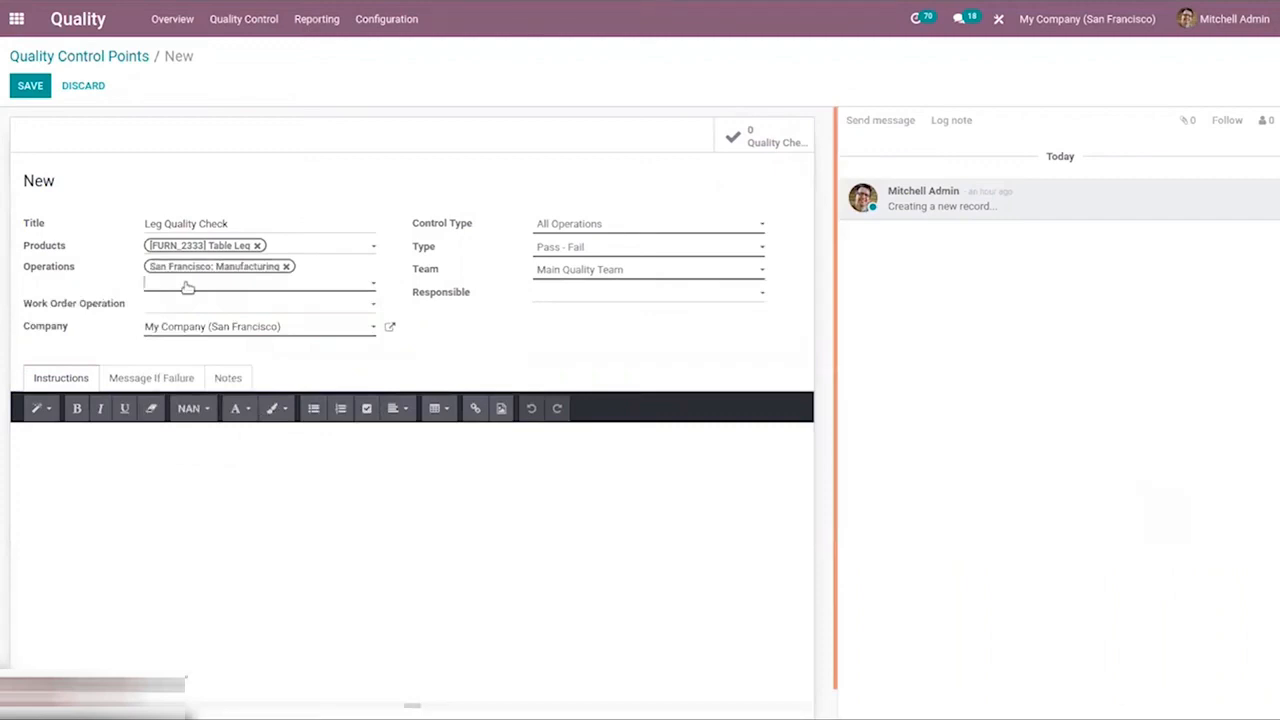
left_click(187, 287)
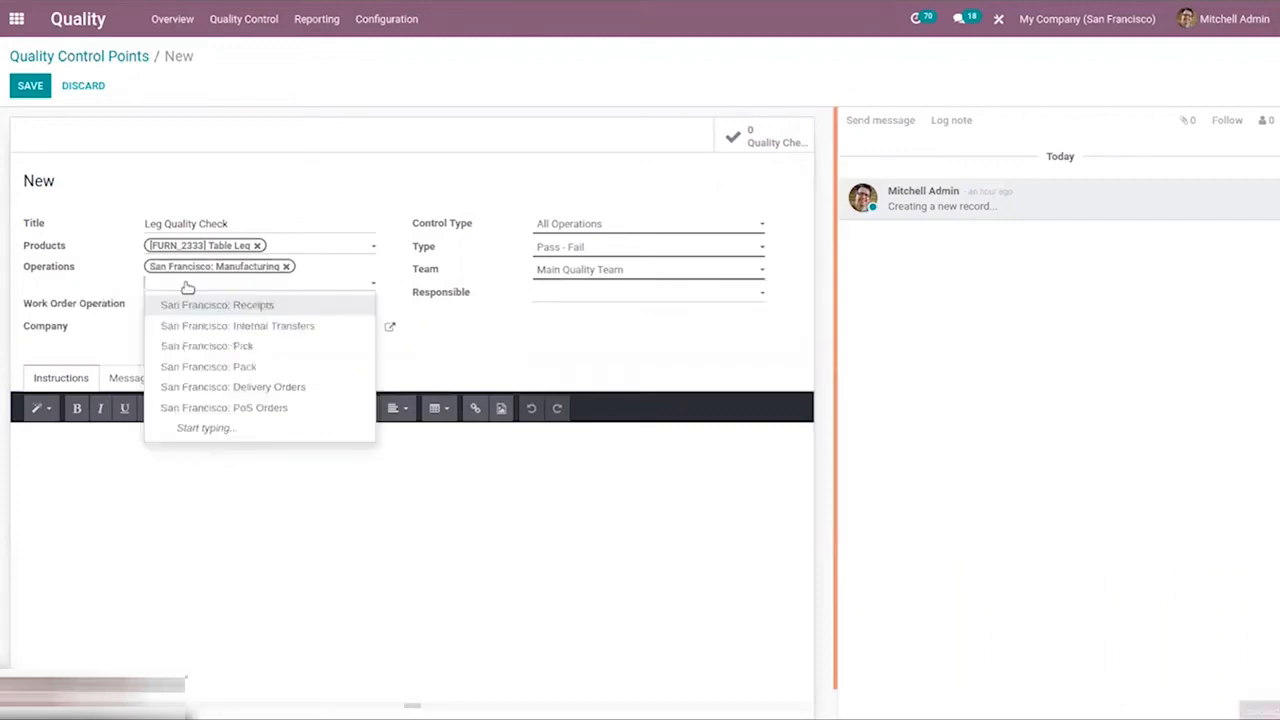
left_click(273, 390)
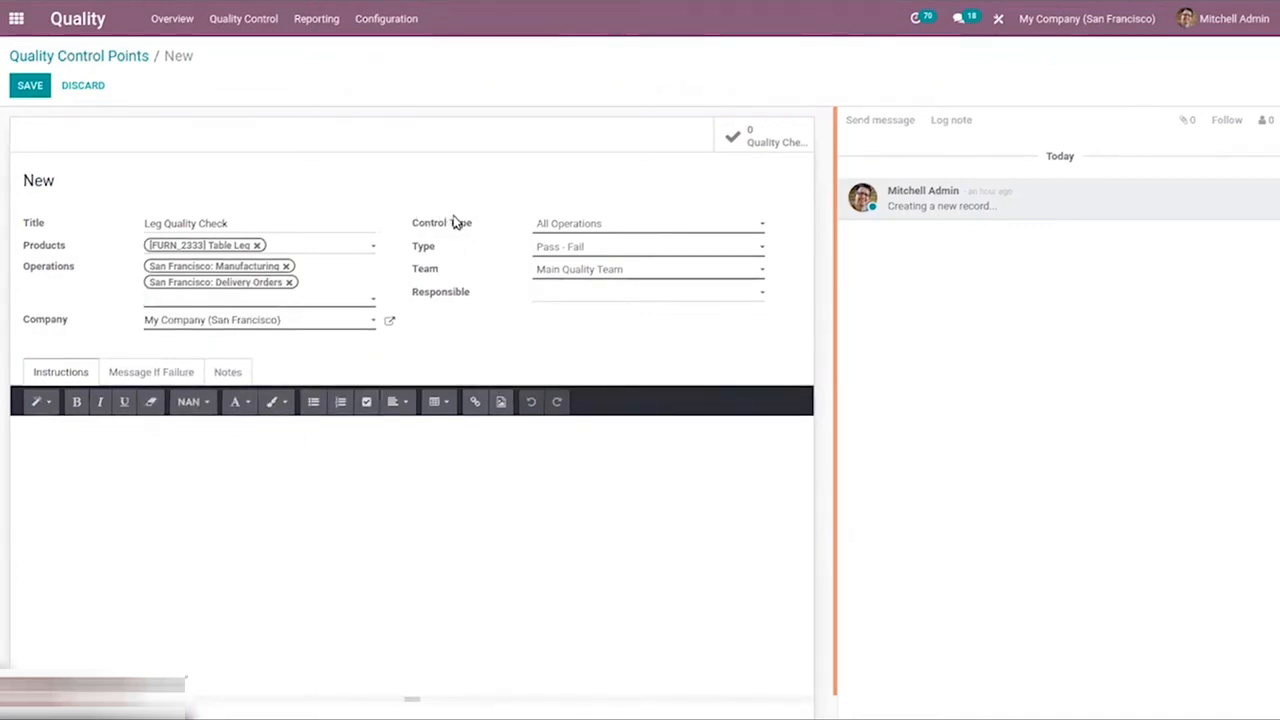
Try the Randomly and Periodically control types, look over the frequency units, and restore the control type to All Operations
left_click(571, 224)
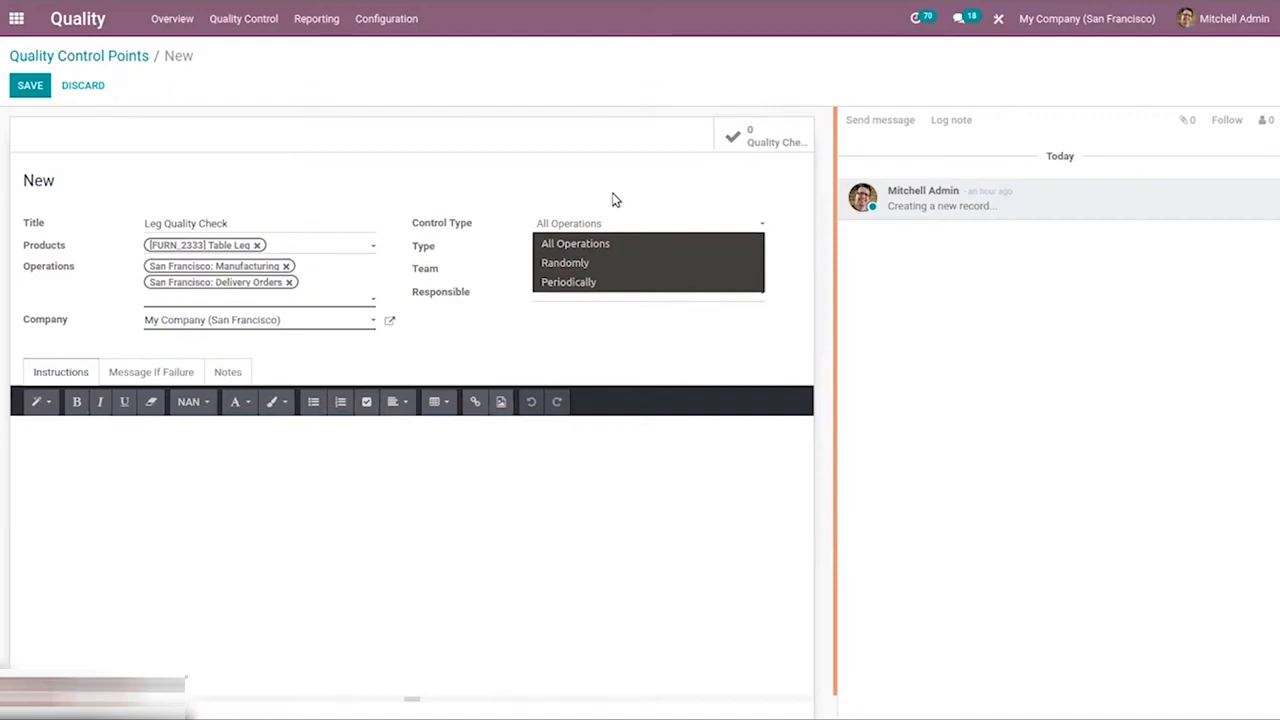
left_click(600, 263)
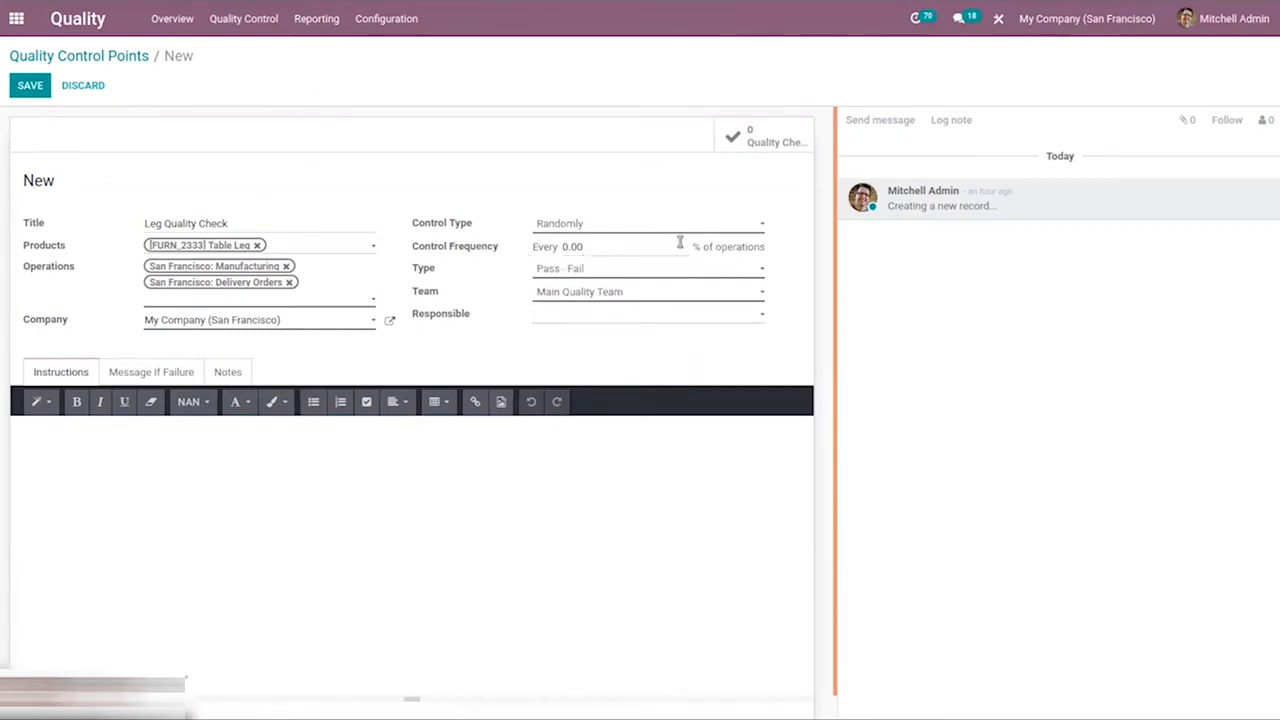
left_click(592, 226)
left_click(596, 286)
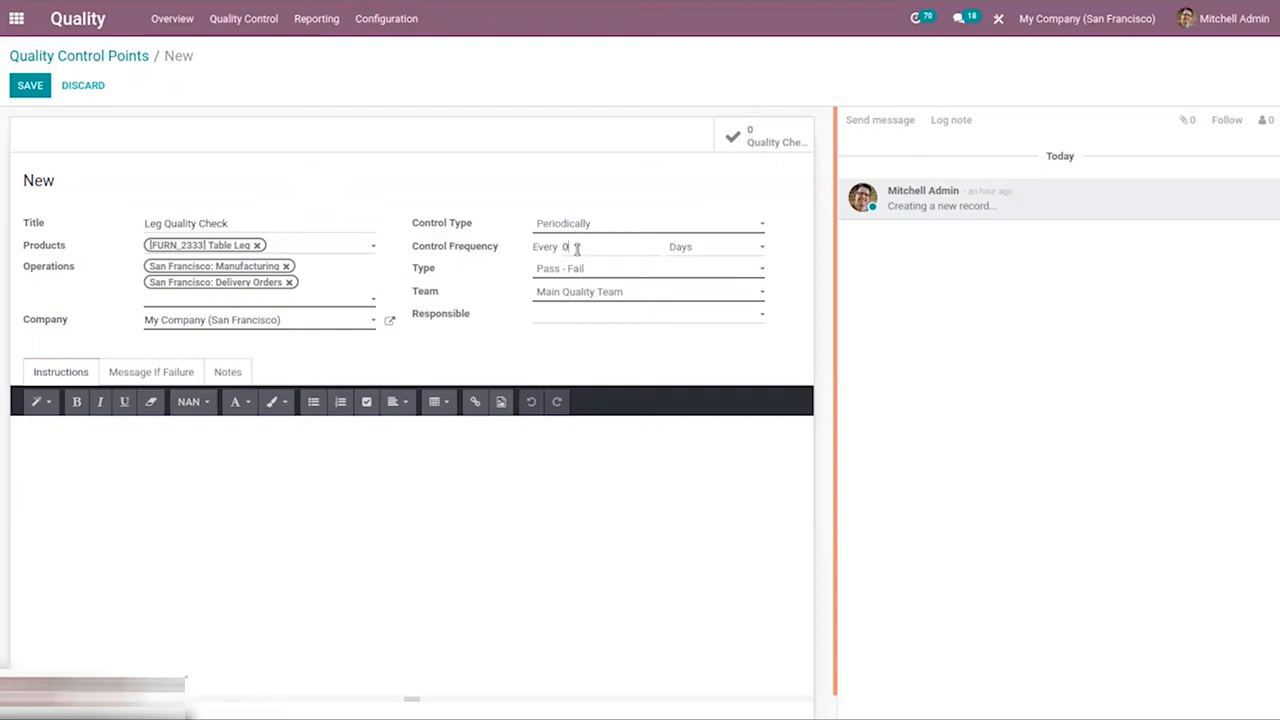
left_click(689, 248)
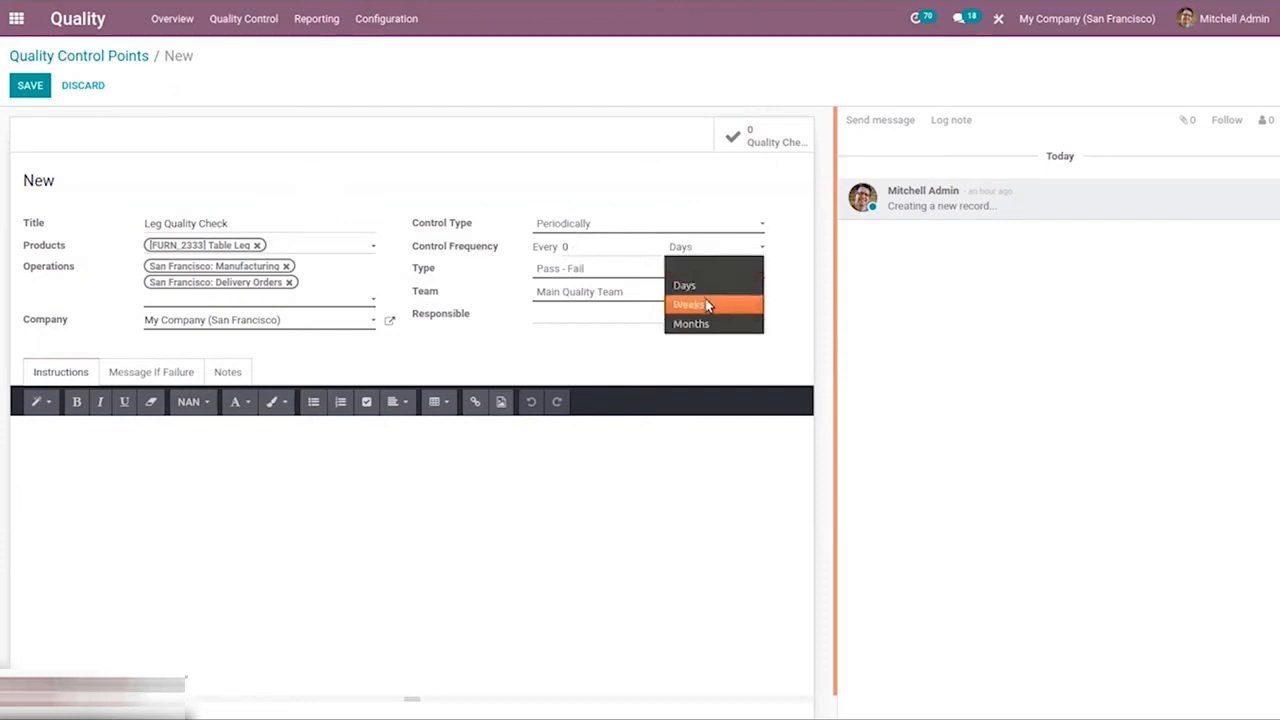
left_click(626, 218)
left_click(627, 222)
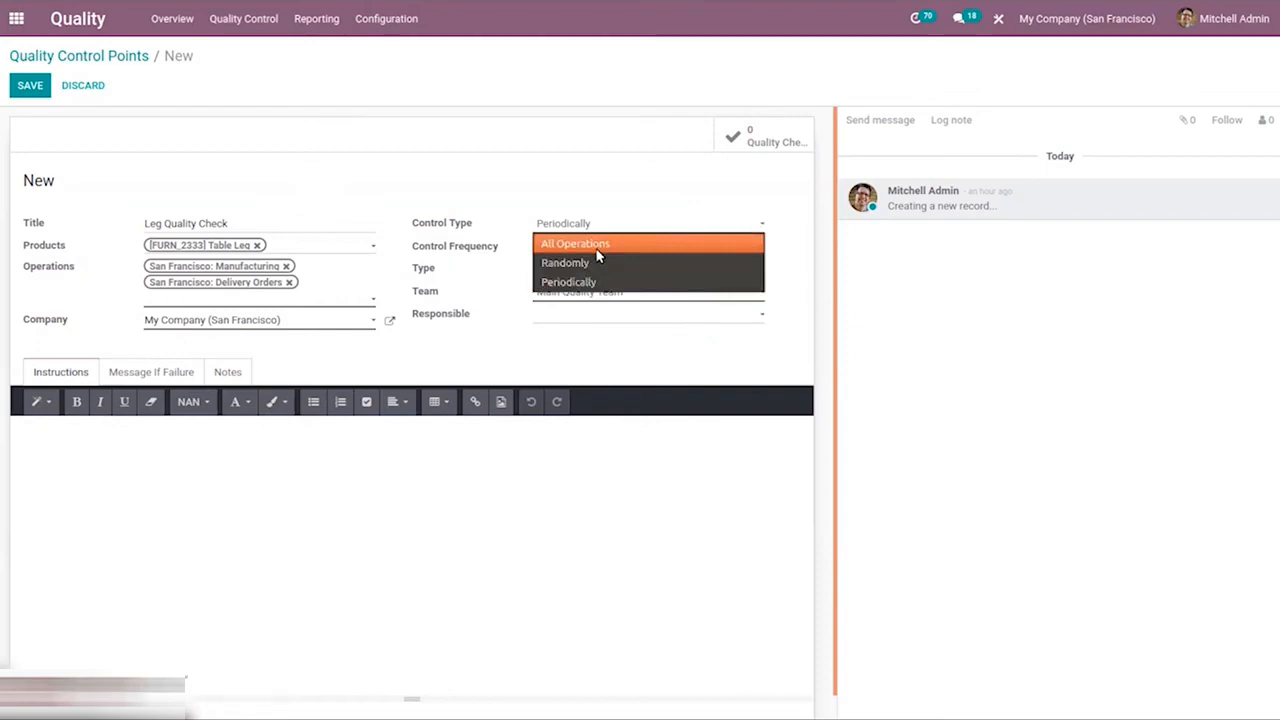
left_click(590, 244)
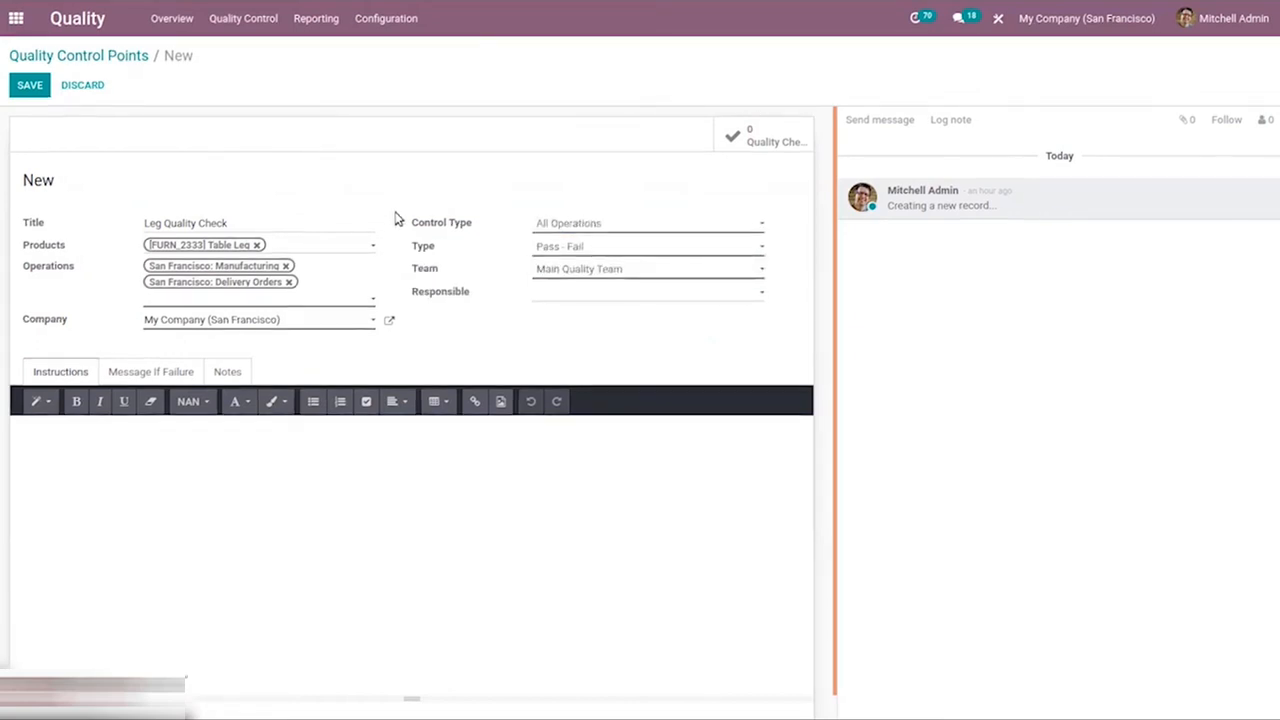
Review the available check types for the control point and choose Pass - Fail
mouse_move(432, 248)
left_click(545, 243)
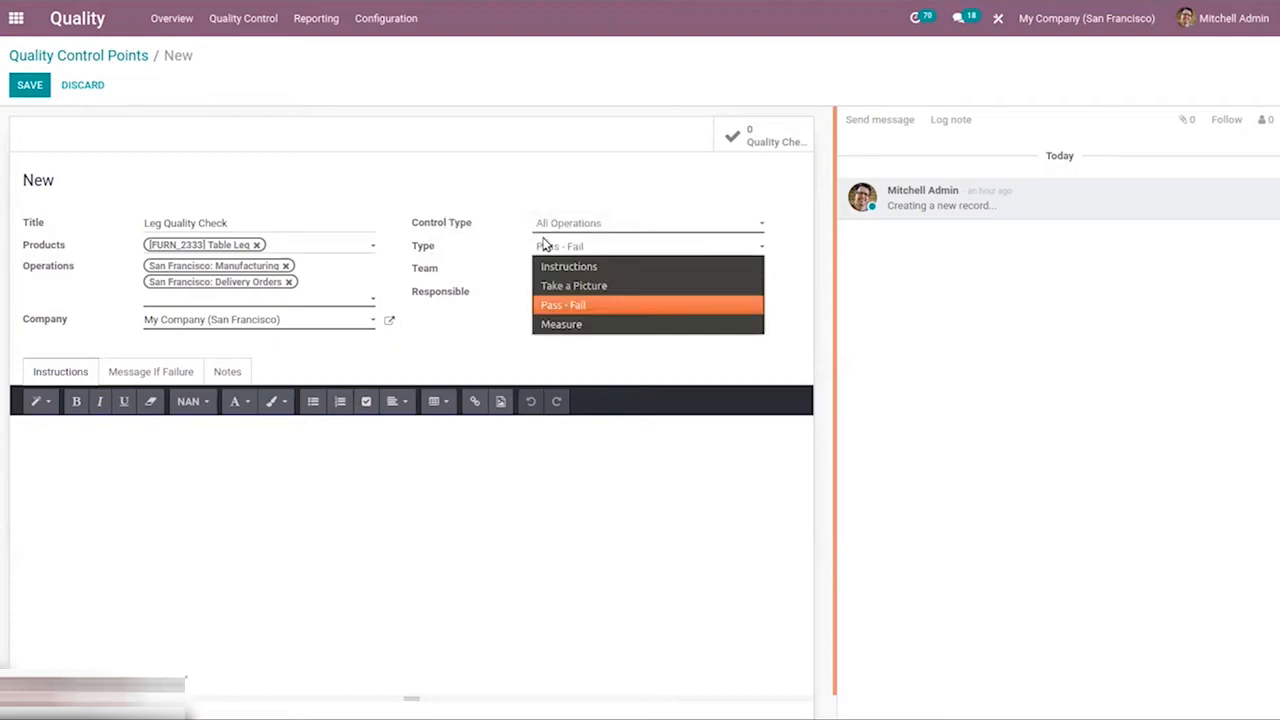
left_click(583, 305)
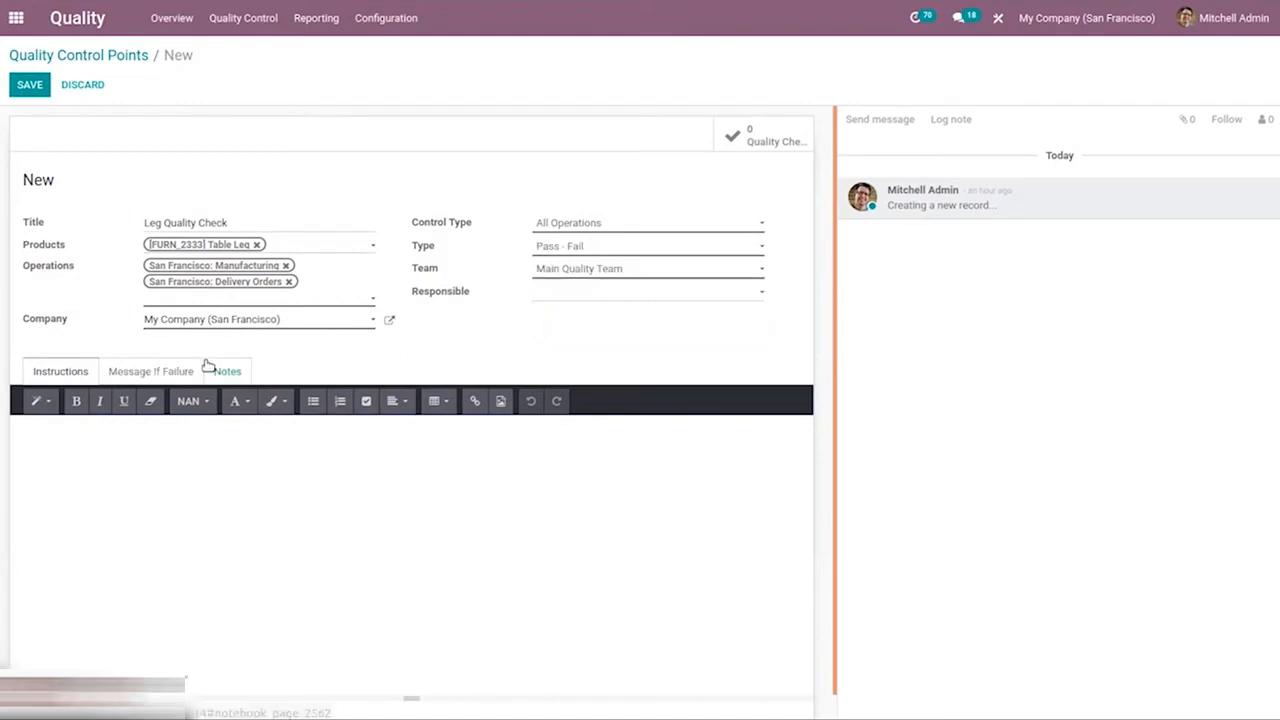
Enter "Leg damaged return it to supplier" as the control point's message if failure
left_click(149, 377)
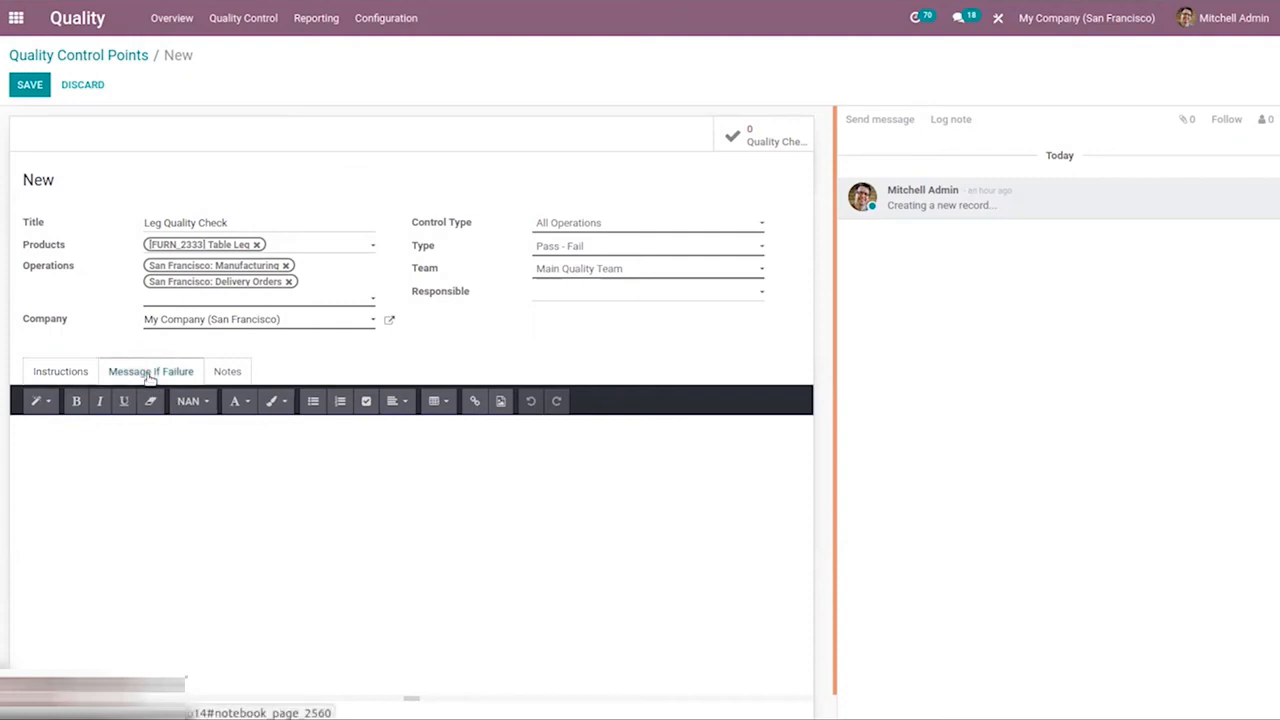
left_click(366, 484)
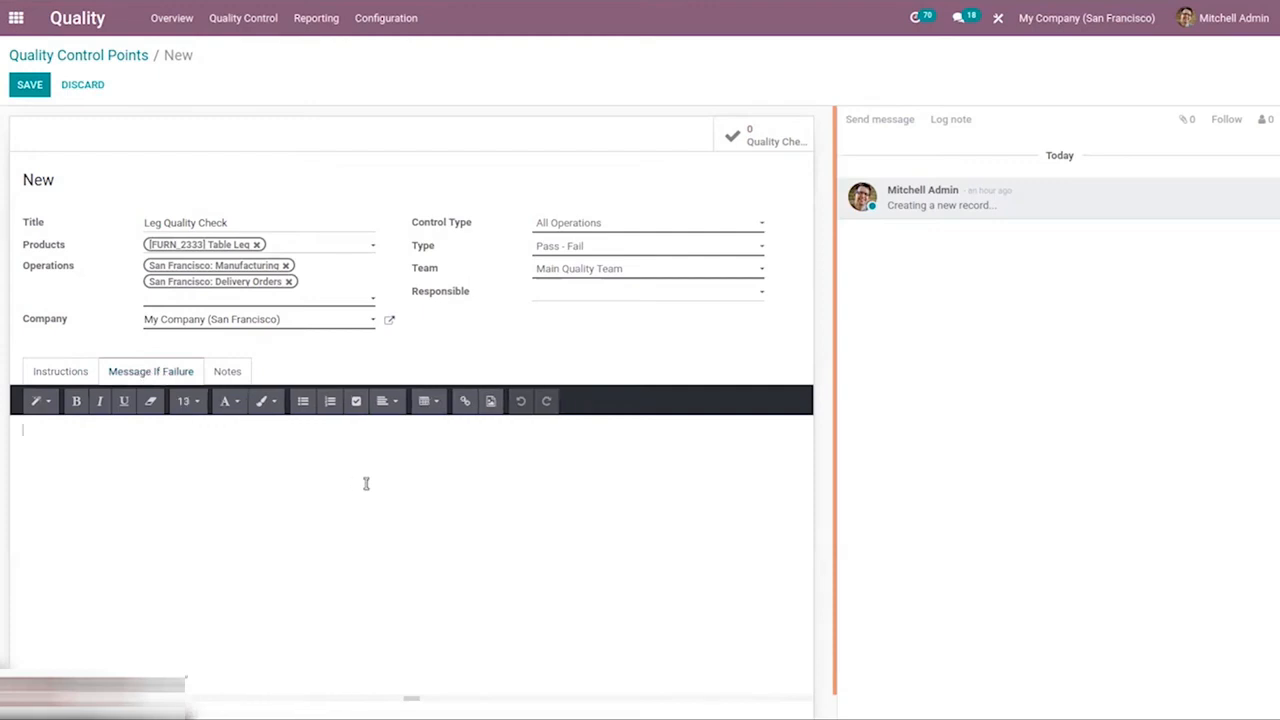
type("Leg damanged return")
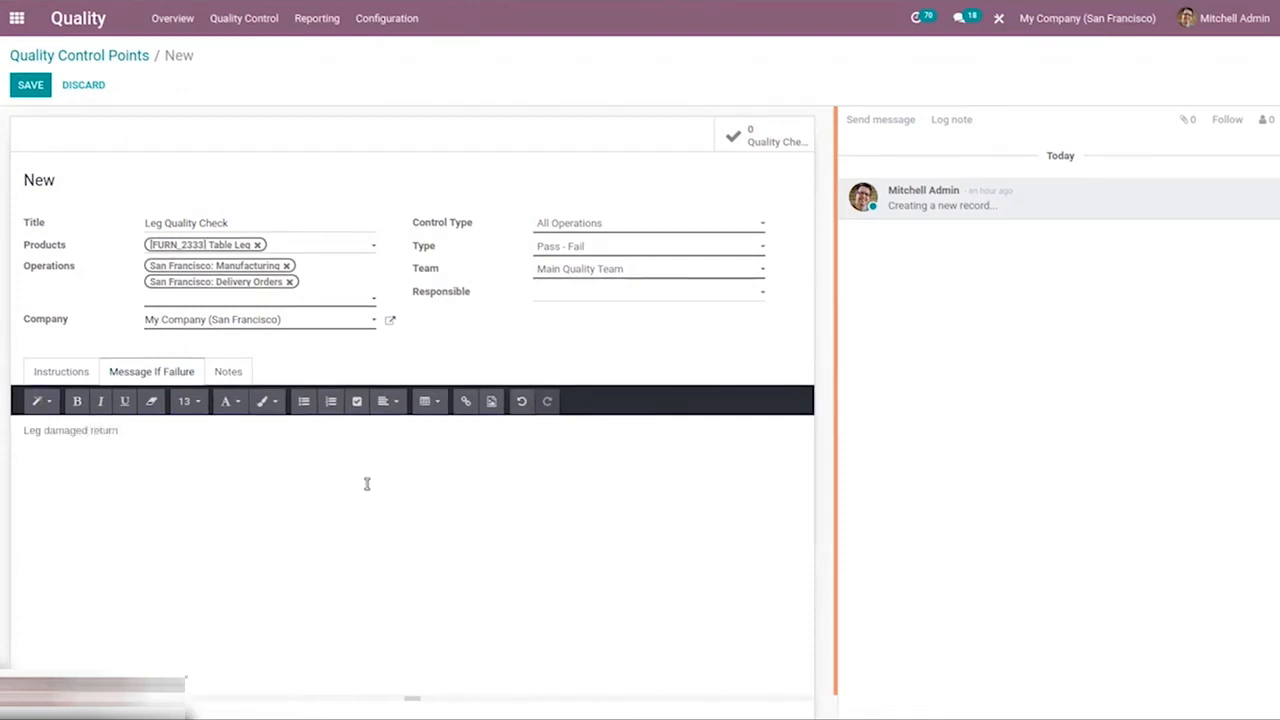
type(" it to supplier")
Set the control point's type to Measure with a norm of 7.00 cm
left_click(550, 253)
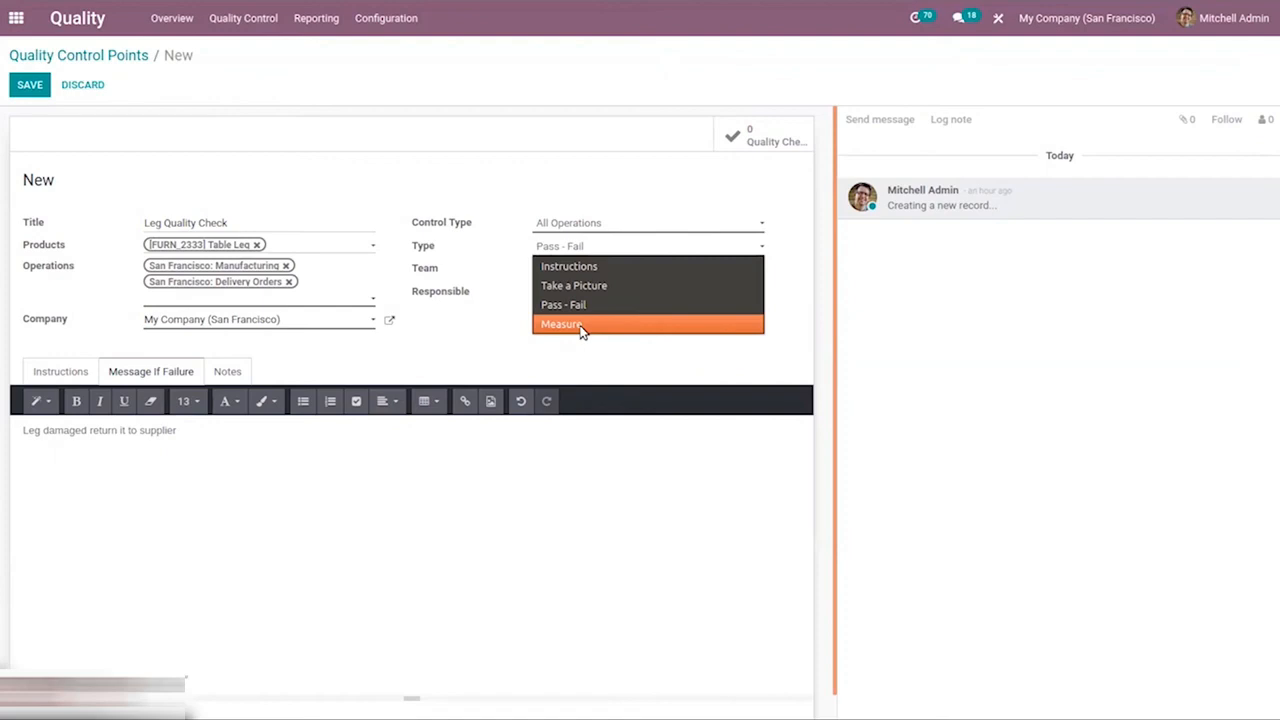
left_click(581, 325)
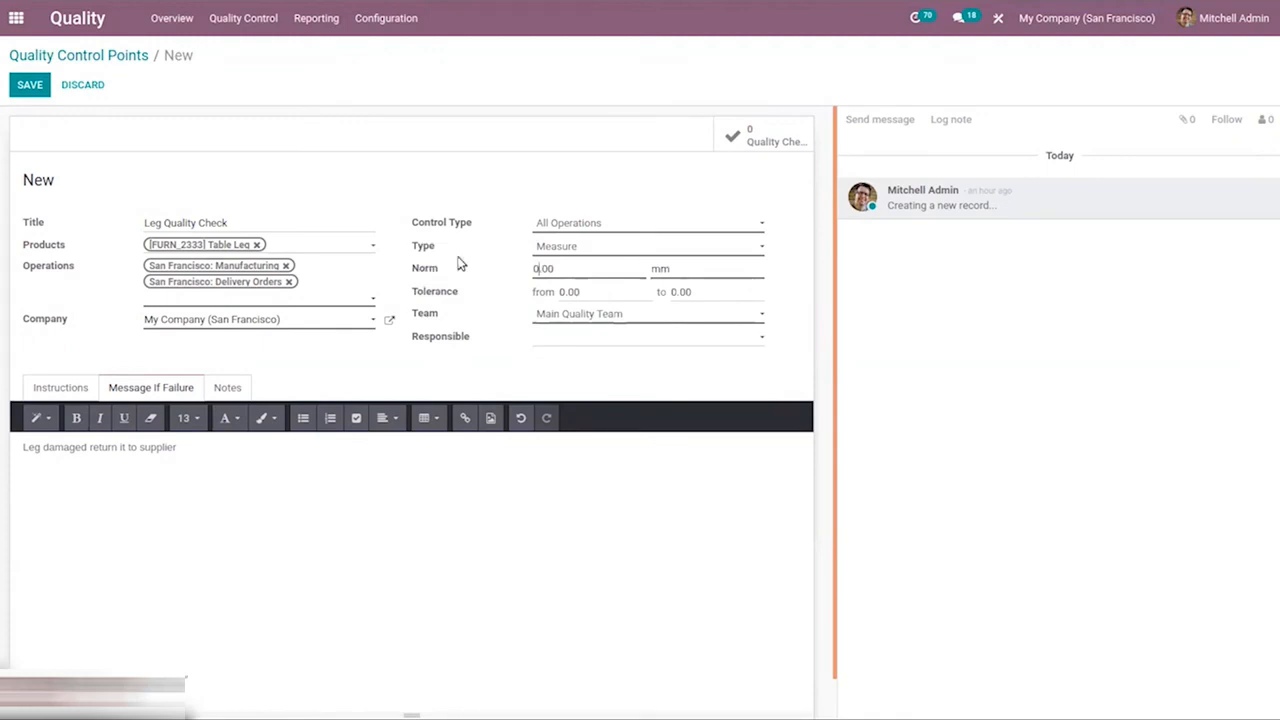
key("BackSpace")
type("7")
left_click(661, 268)
key("BackSpace")
type("c")
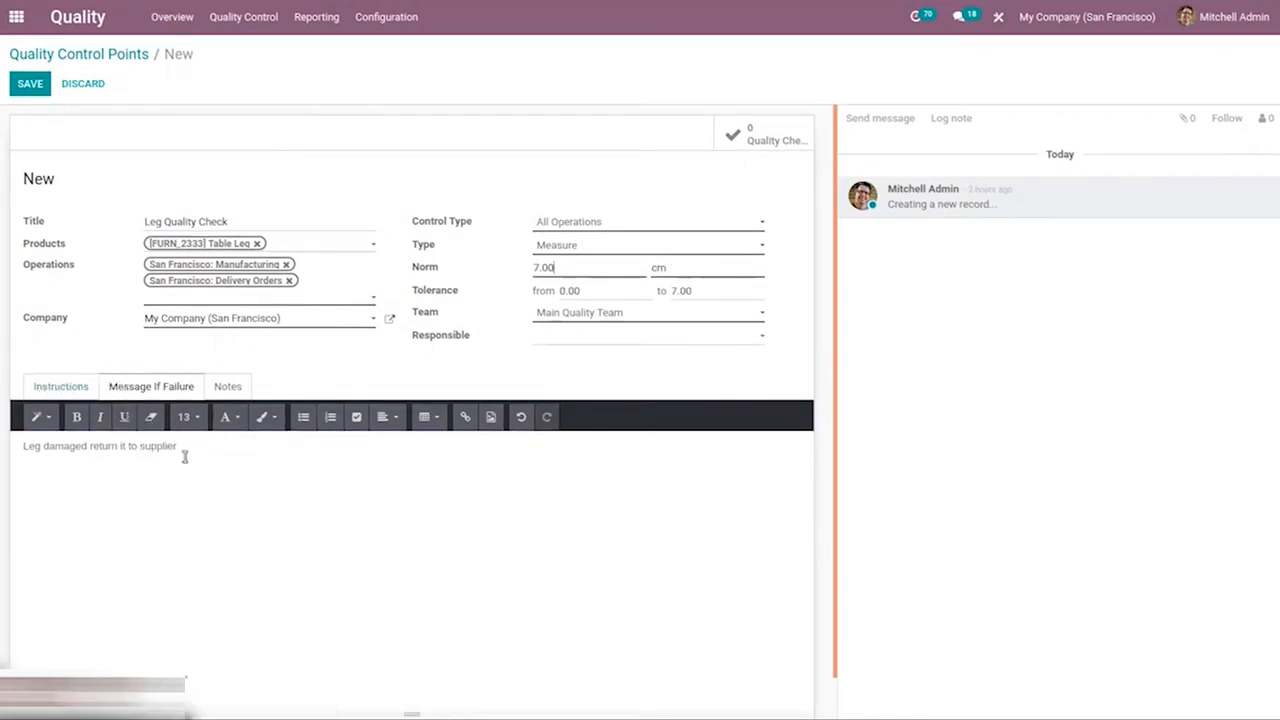
Reword the failure message to "Your Leg doesn't seem to have the right length, please return it to supplier"
left_click(85, 447)
key("BackSpace")
key("BackSpace")
key("BackSpace")
key("BackSpace")
key("BackSpace")
key("BackSpace")
key("BackSpace")
key("BackSpace")
type("mea")
type("surement")
type("i")
key("BackSpace")
key("BackSpace")
key("BackSpace")
key("BackSpace")
key("BackSpace")
key("BackSpace")
key("BackSpace")
key("BackSpace")
key("BackSpace")
key("BackSpace")
key("BackSpace")
key("BackSpace")
key("BackSpace")
type("damage,")
key("BackSpace")
key("BackSpace")
key("BackSpace")
key("BackSpace")
key("BackSpace")
key("BackSpace")
key("BackSpace")
key("BackSpace")
key("BackSpace")
key("BackSpace")
key("BackSpace")
key("BackSpace")
key("BackSpace")
key("BackSpace")
key("BackSpace")
key("BackSpace")
key("BackSpace")
key("BackSpace")
key("BackSpace")
key("BackSpace")
key("BackSpace")
key("BackSpace")
key("BackSpace")
key("BackSpace")
key("BackSpace")
key("BackSpace")
key("BackSpace")
key("BackSpace")
type("Y")
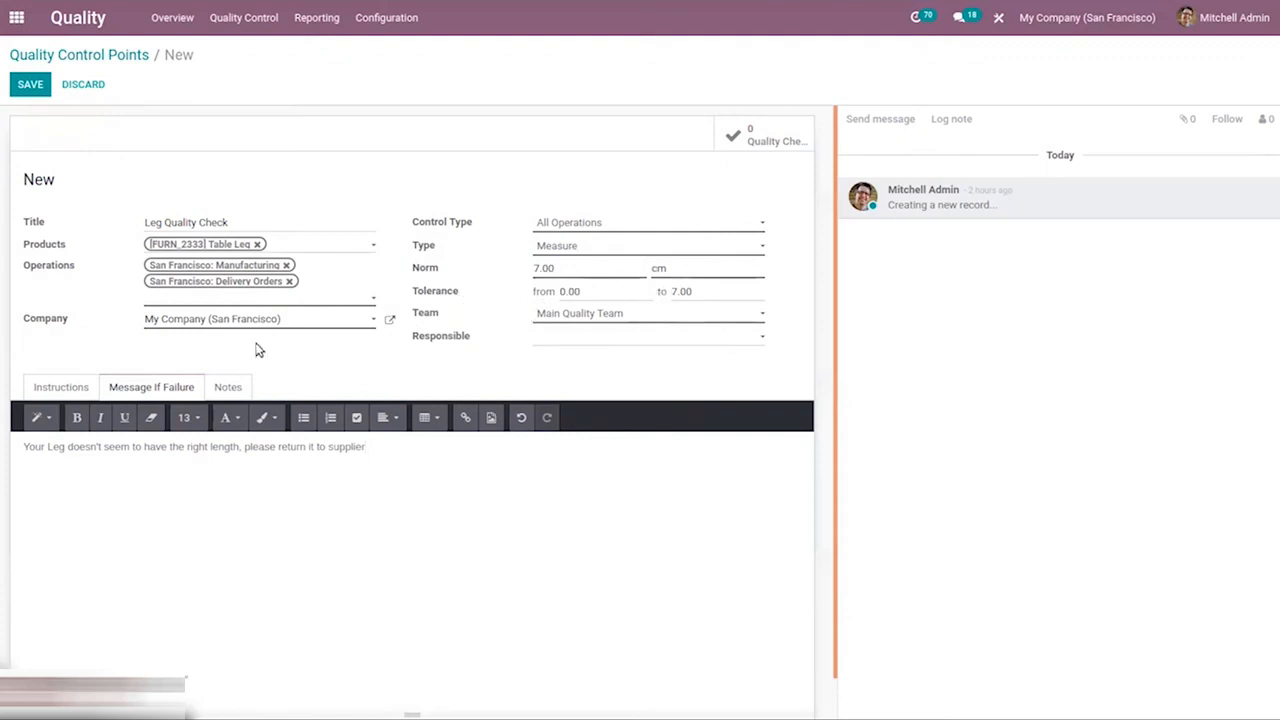
Look at the control point's notes section and save the Leg Quality Check control point
left_click(229, 388)
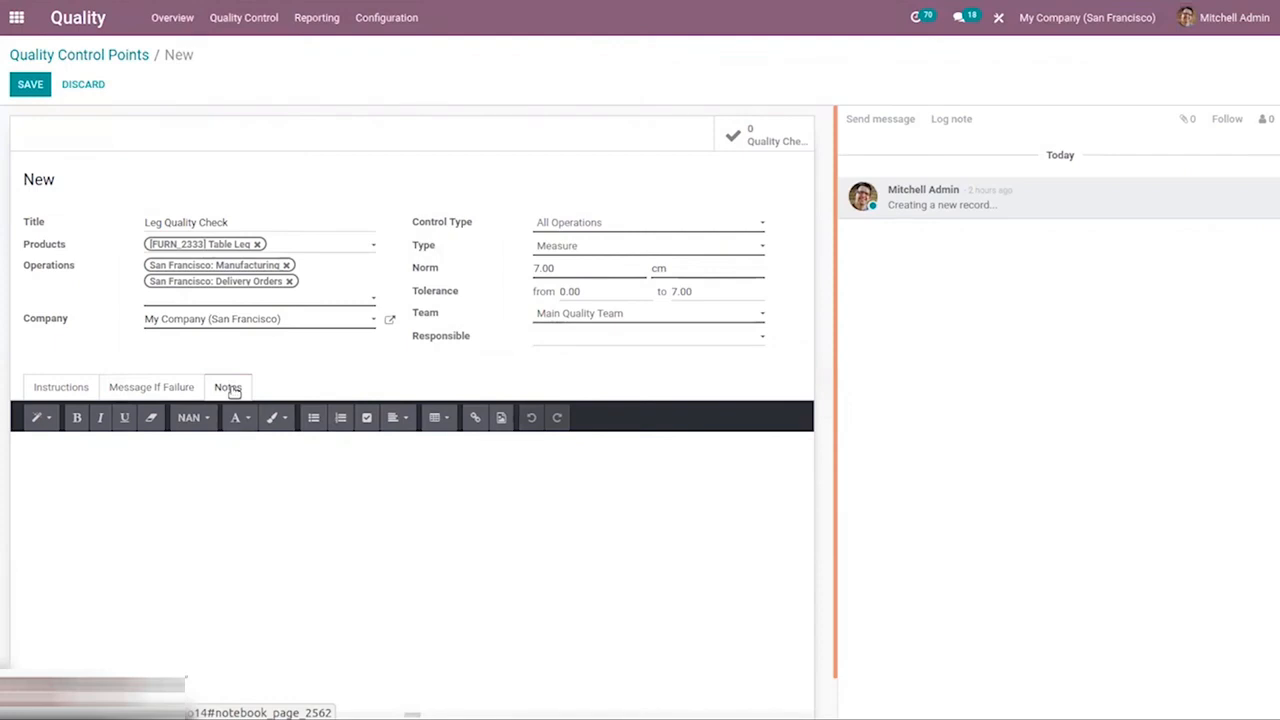
left_click(36, 86)
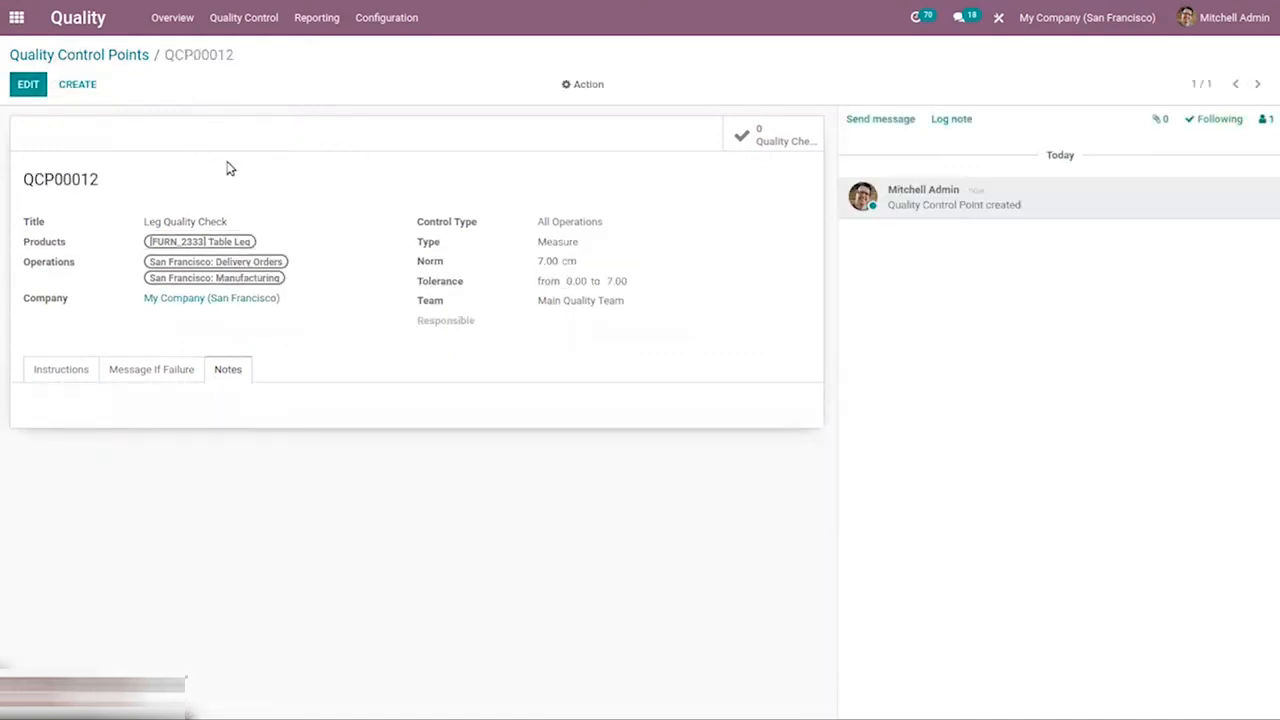
left_click(78, 371)
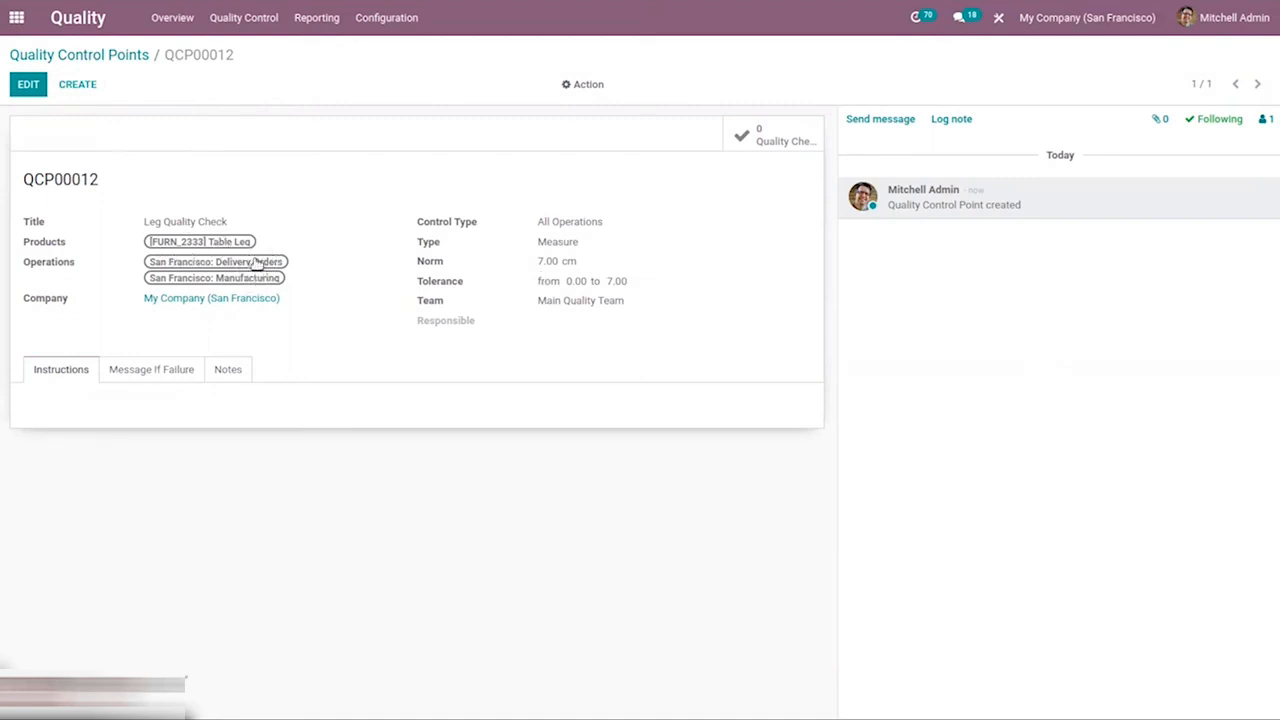
View the list of control points and the list of existing quality checks
left_click(110, 57)
left_click(256, 20)
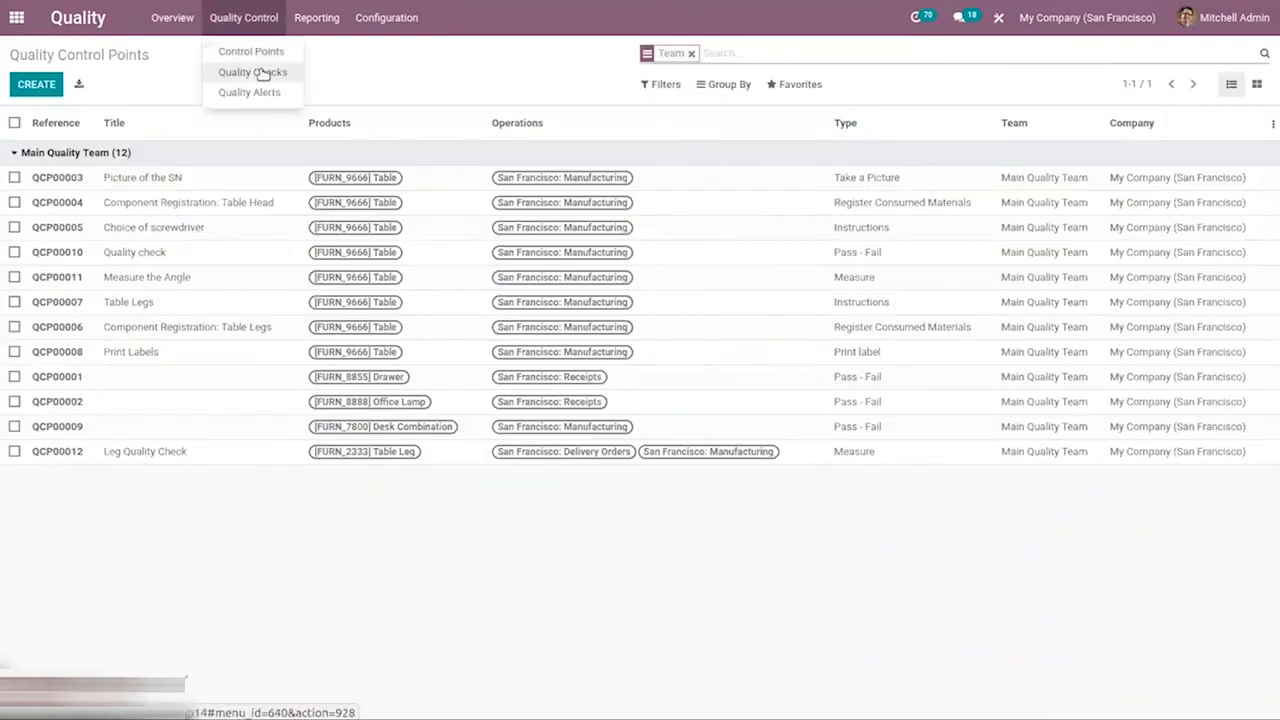
left_click(262, 73)
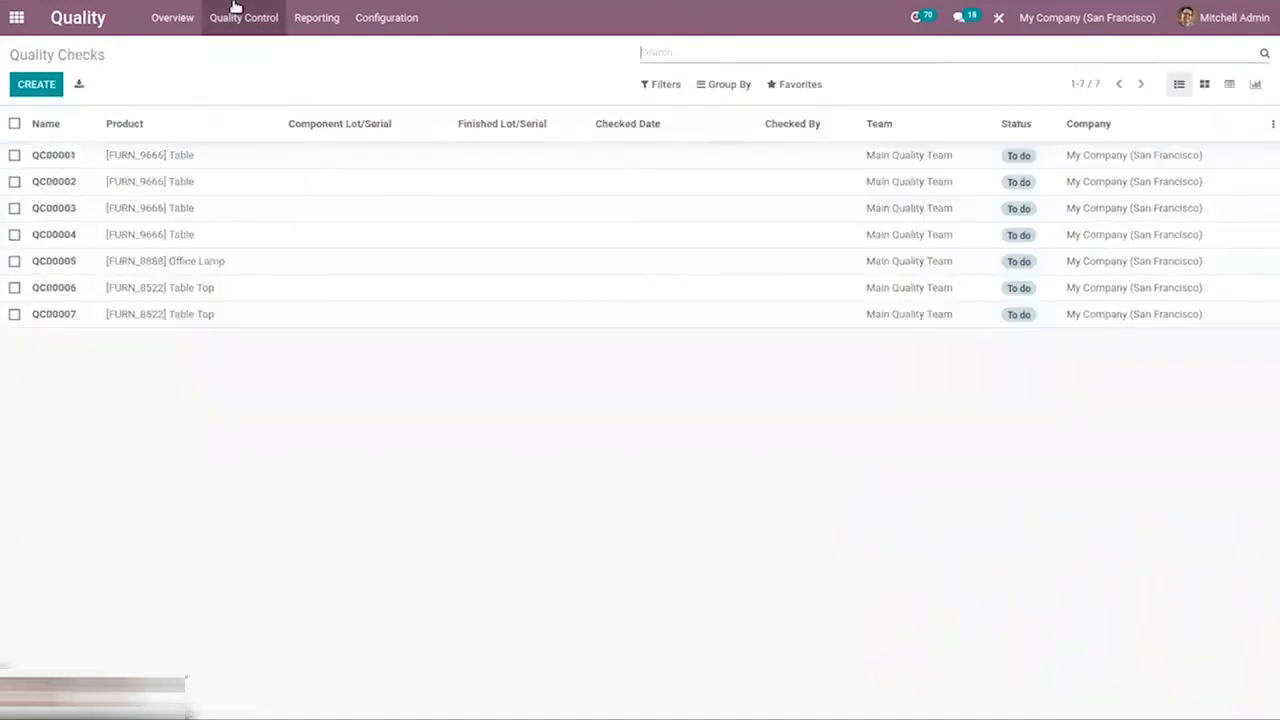
Switch to the Manufacturing app
left_click(16, 30)
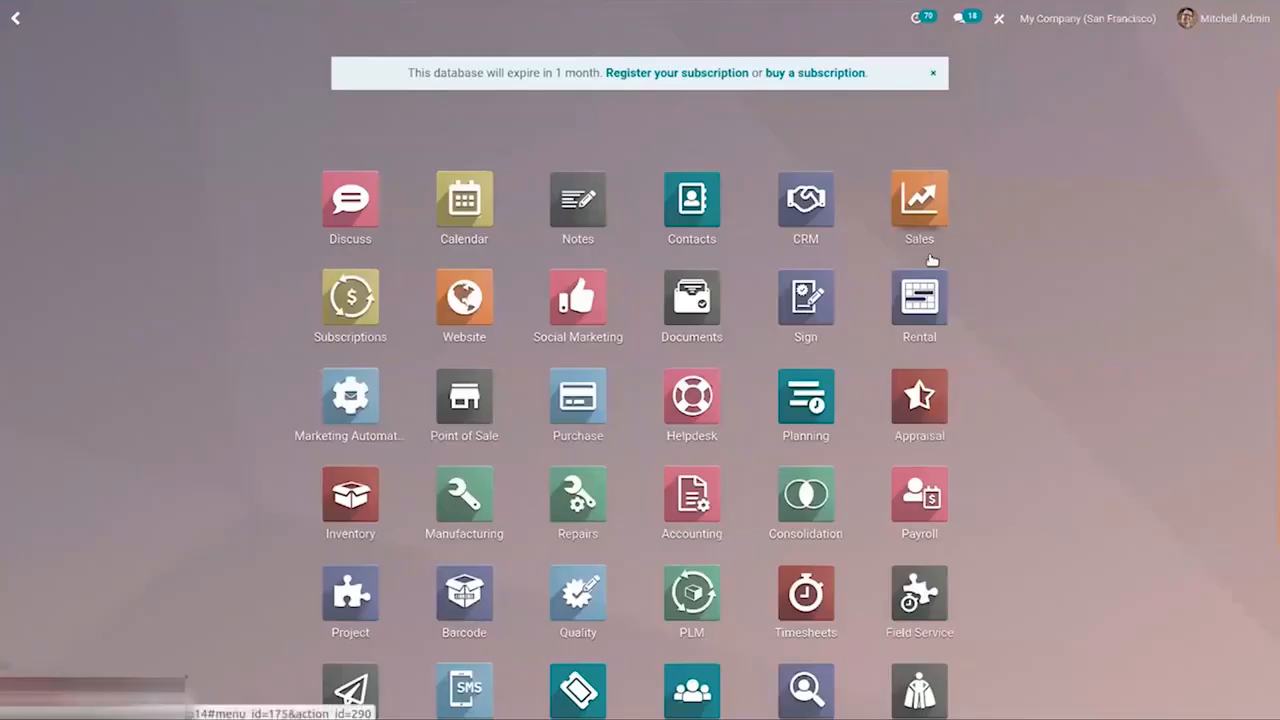
type("ma")
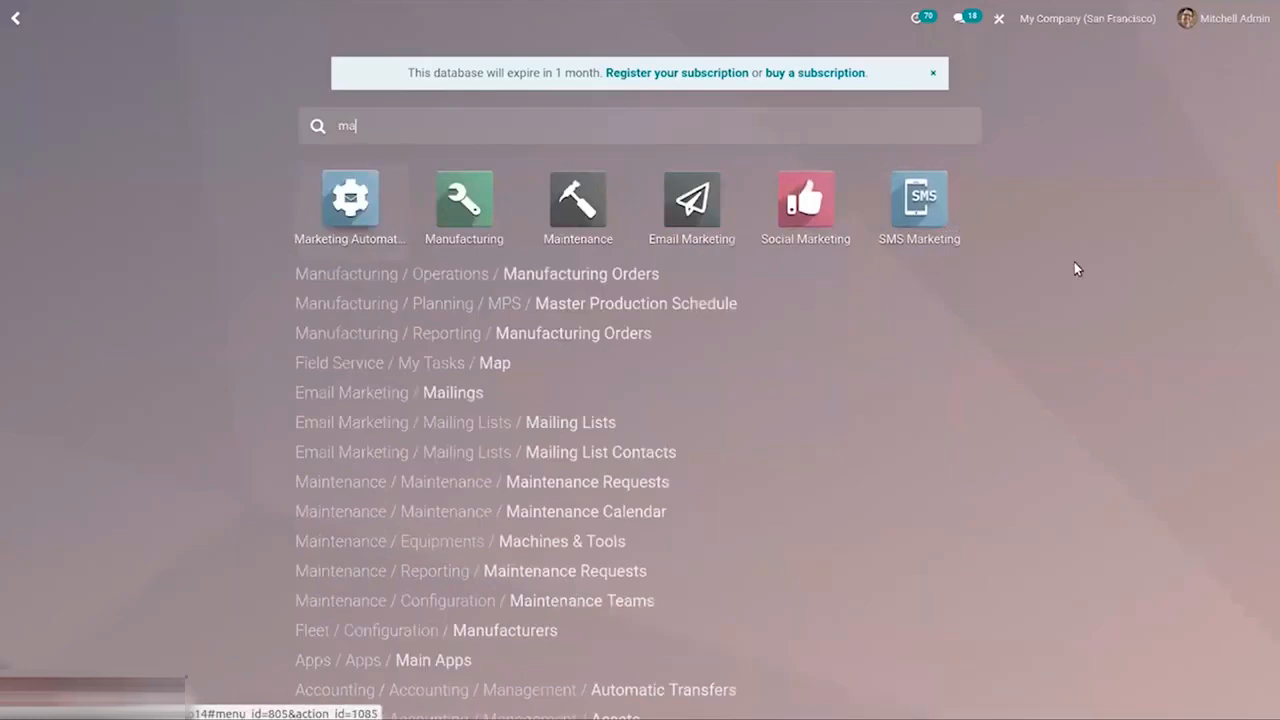
left_click(444, 200)
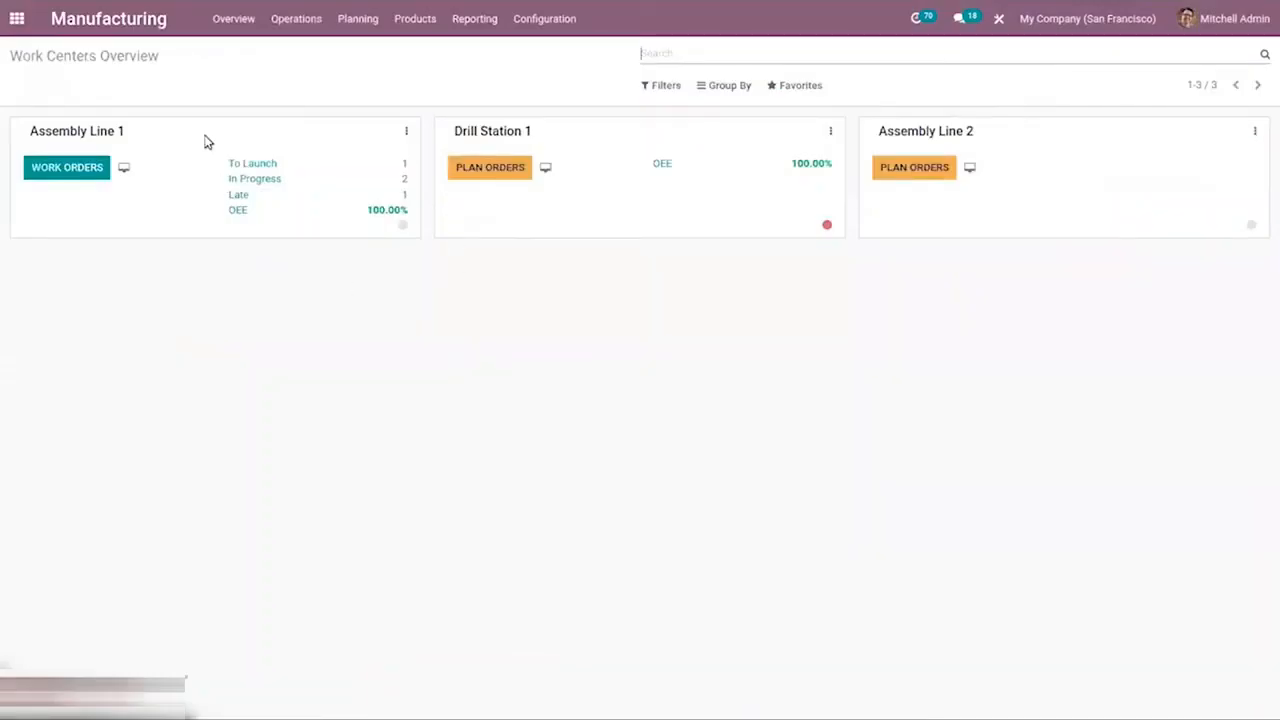
left_click(296, 30)
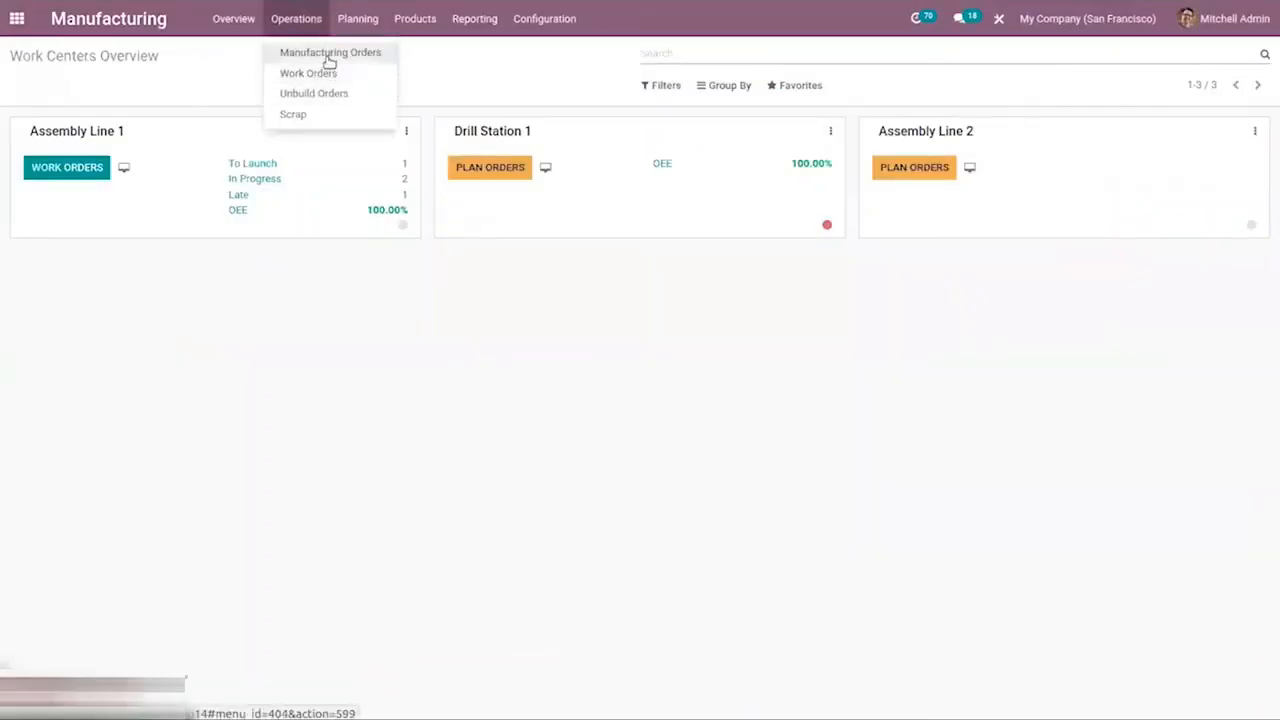
left_click(330, 53)
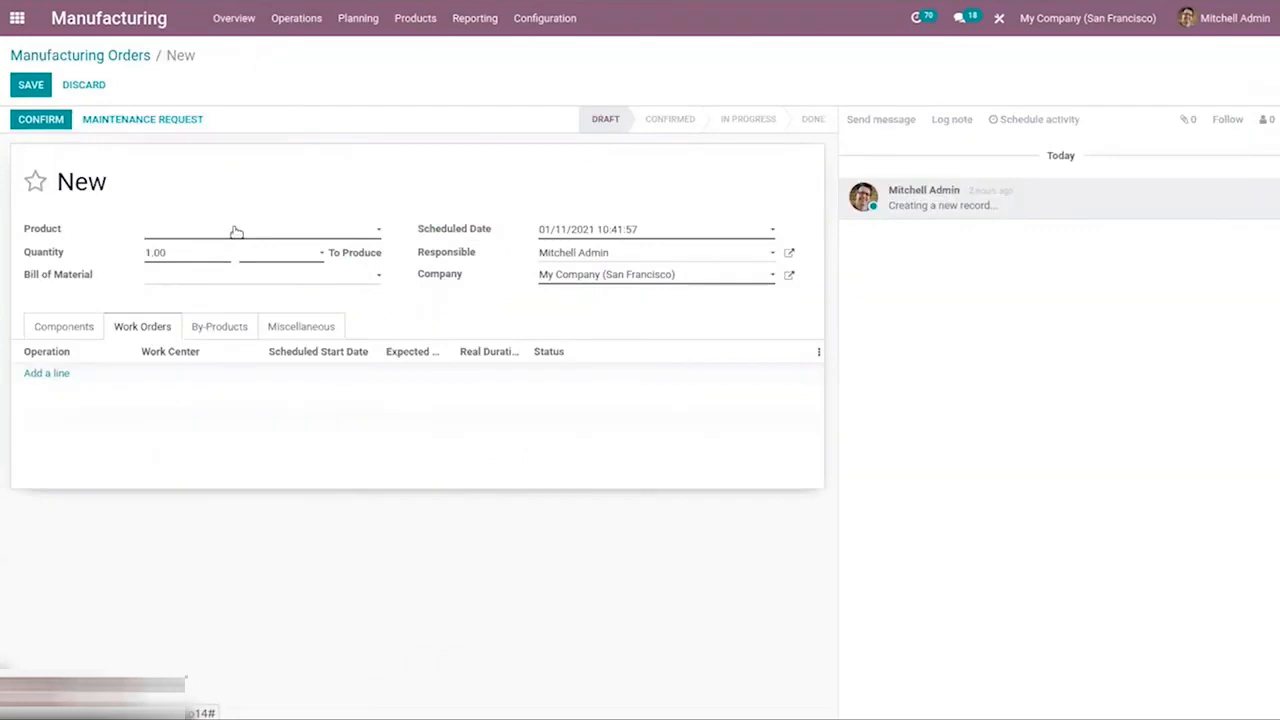
left_click(236, 232)
type("ta")
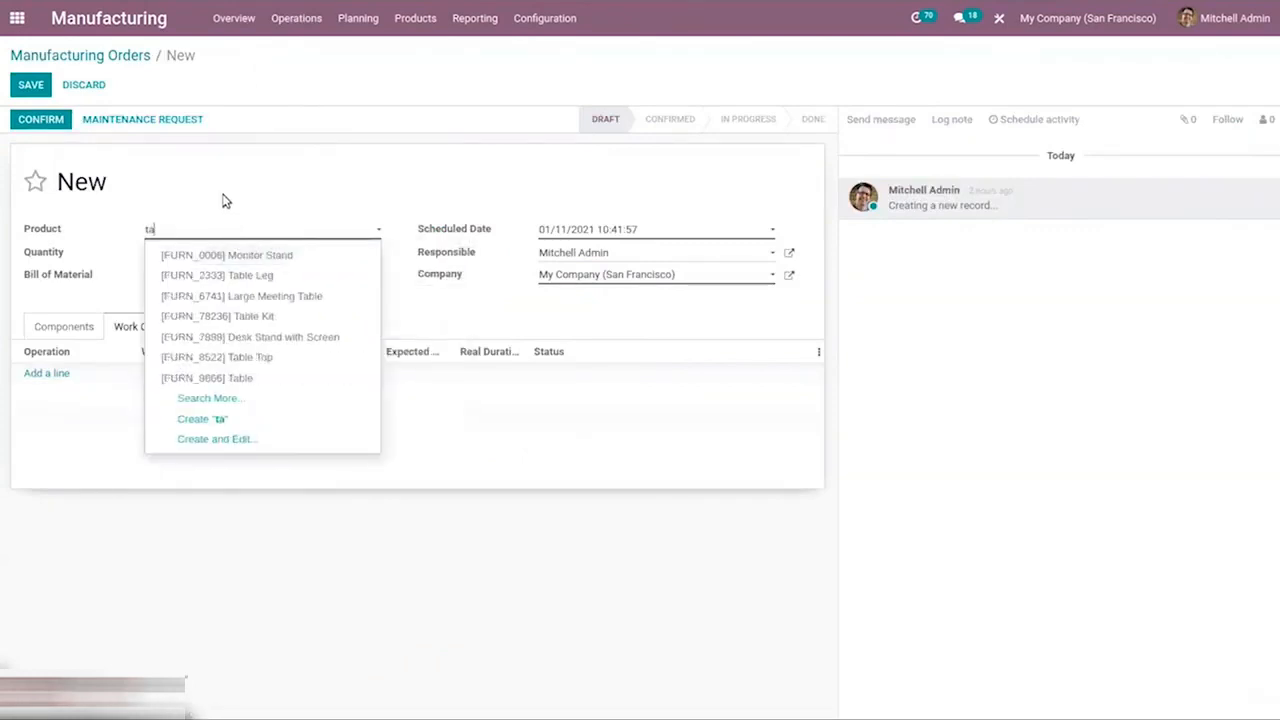
left_click(108, 57)
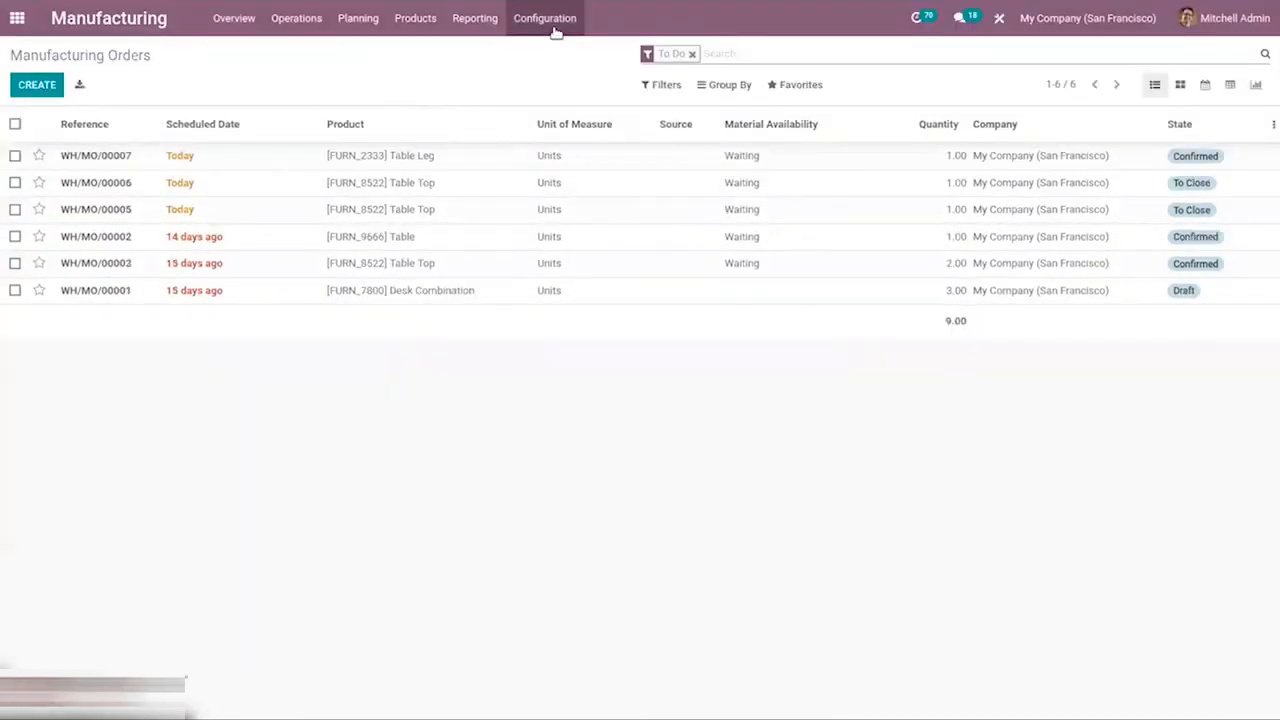
Start a new bill of materials for the Table Leg product
left_click(546, 18)
mouse_move(449, 20)
mouse_move(377, 18)
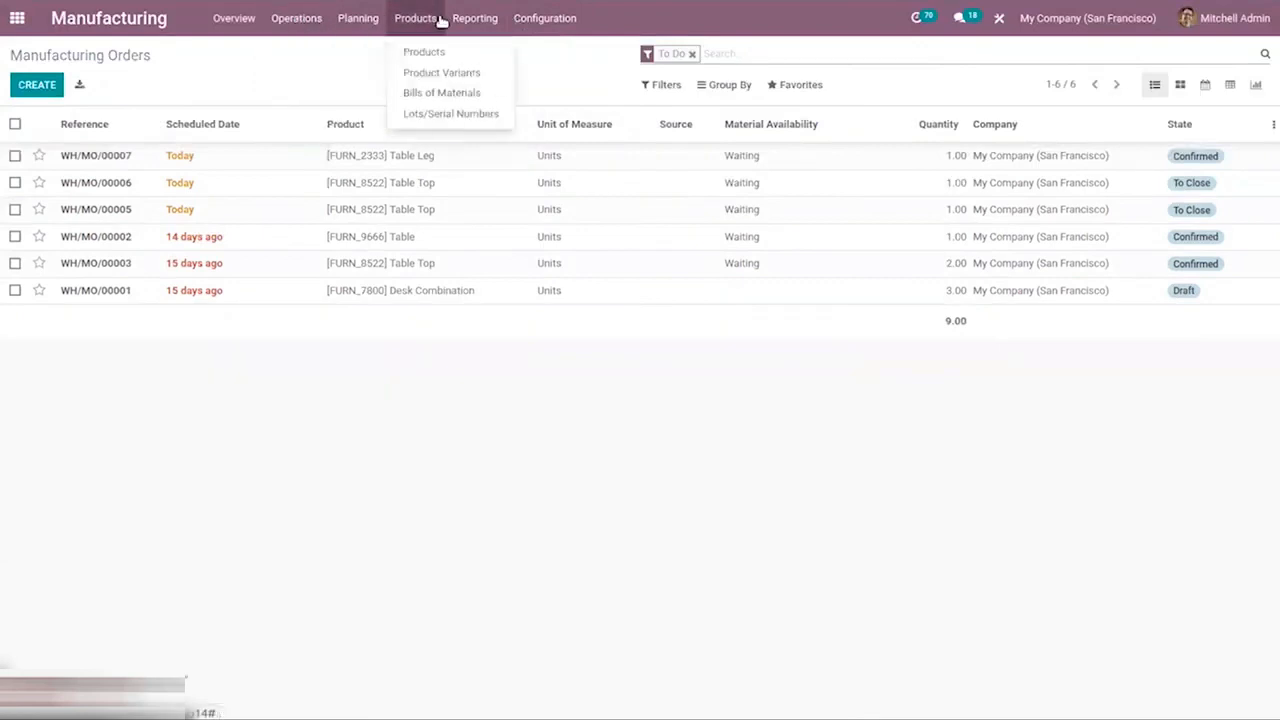
left_click(420, 92)
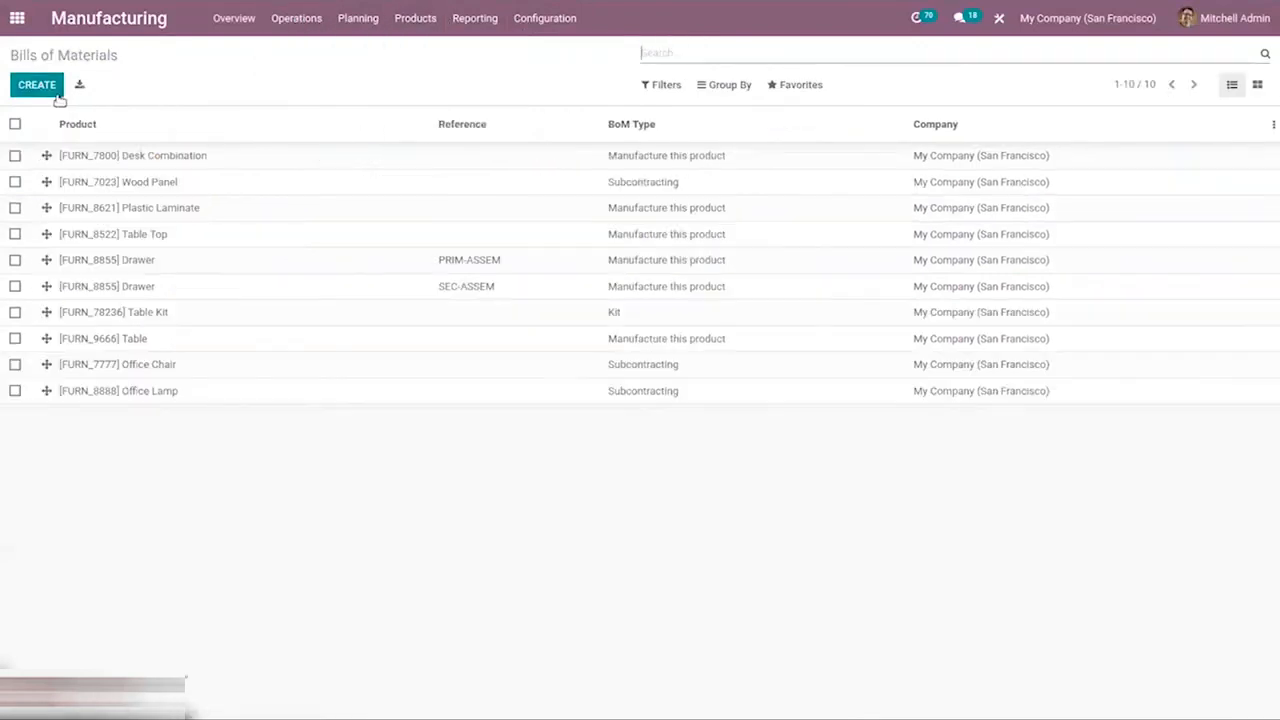
left_click(49, 89)
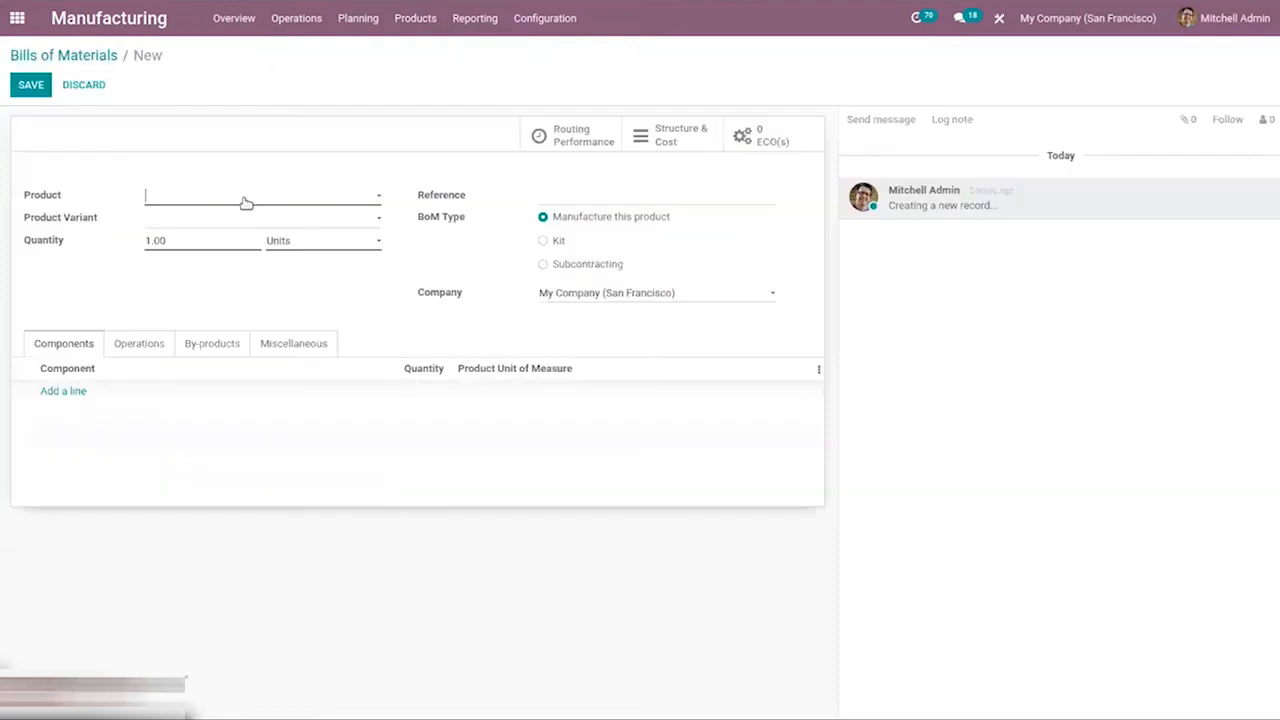
type("ta")
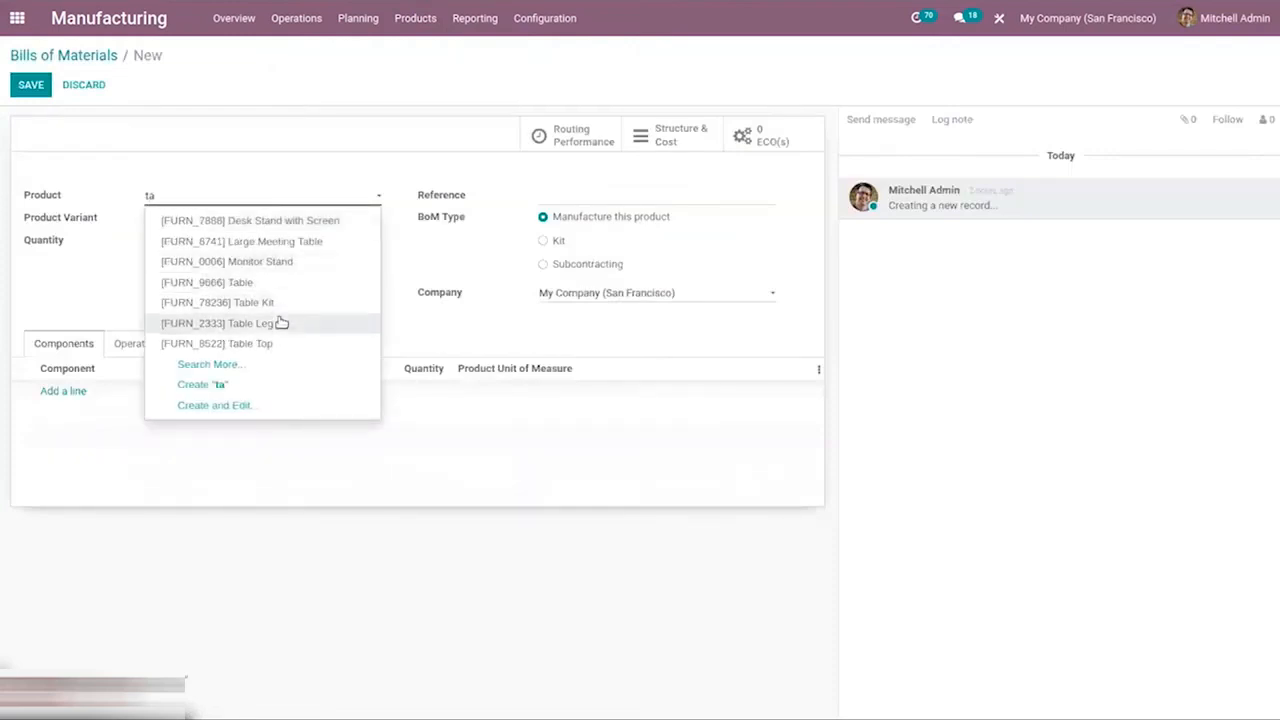
left_click(279, 325)
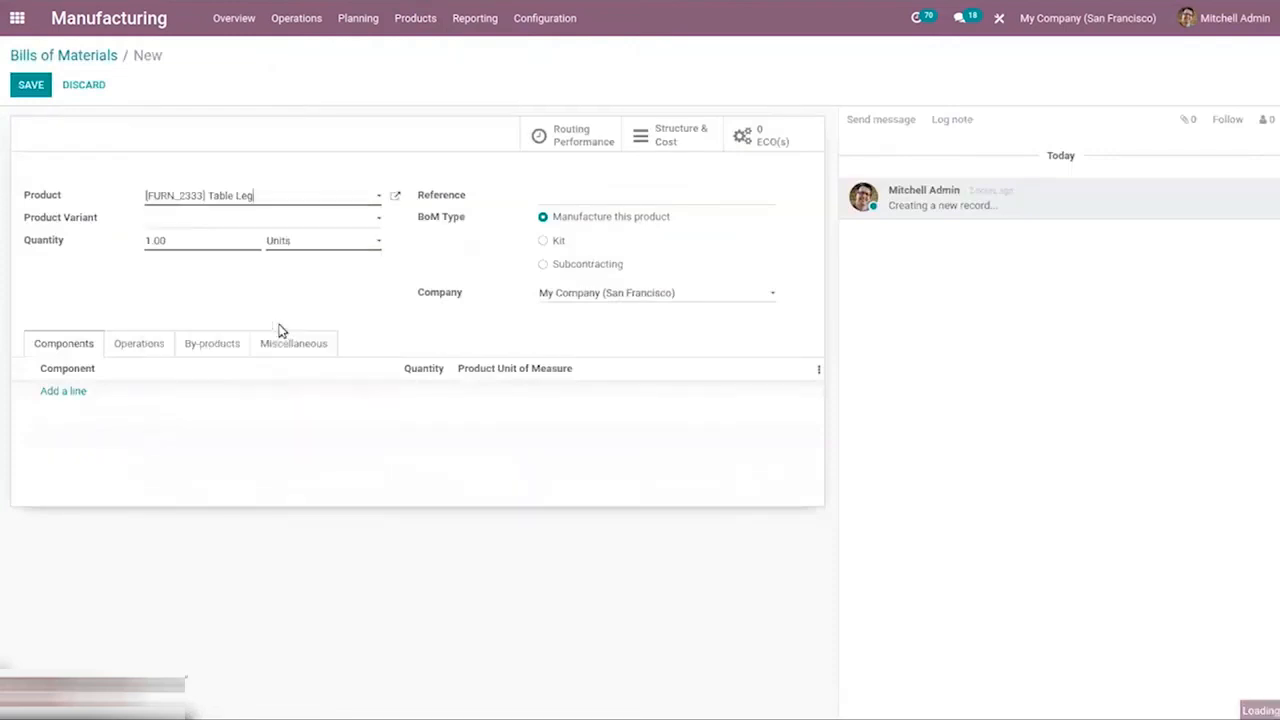
Add Wood Panel with a quantity of 2 and Screw as components of the Table Leg's bill of materials
left_click(63, 391)
type("w")
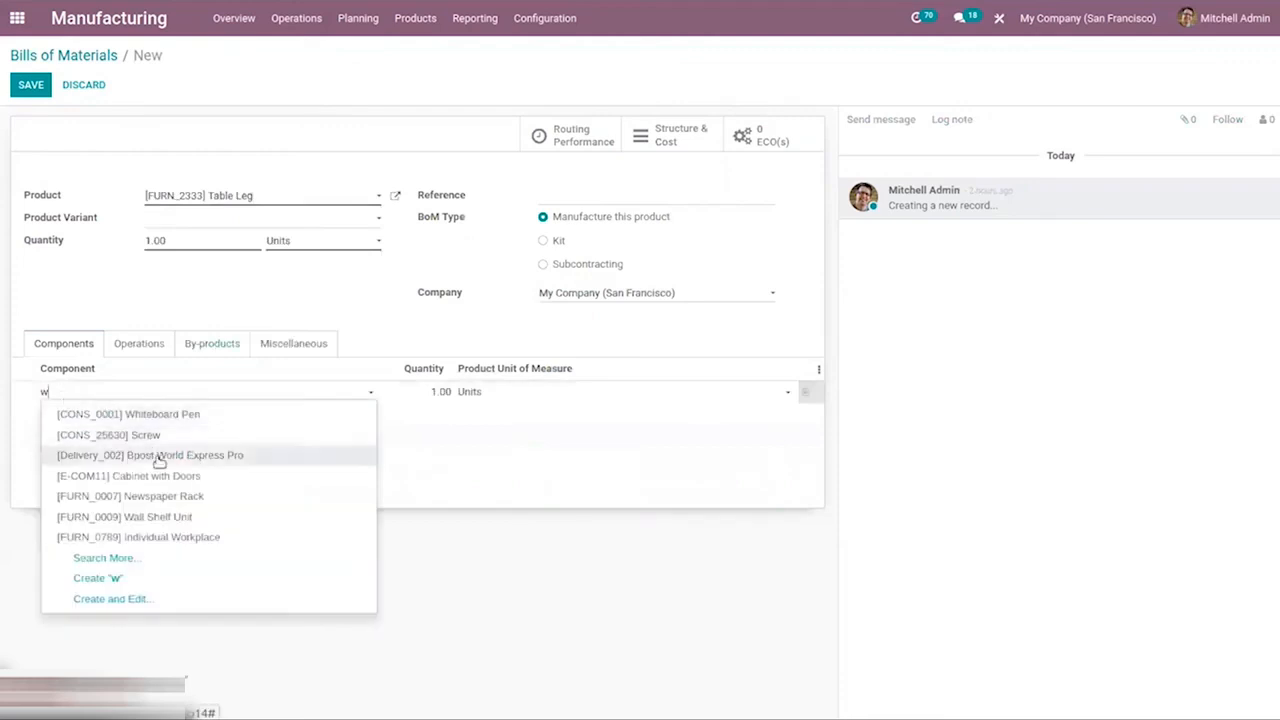
type("o")
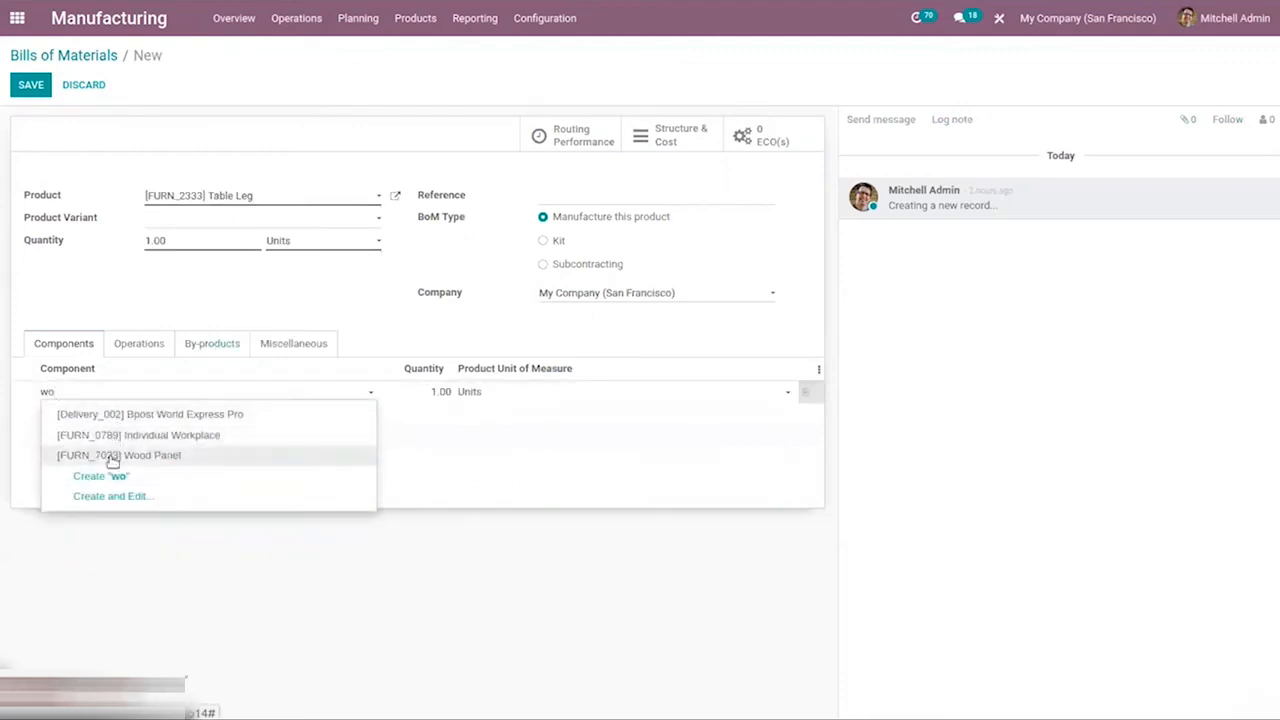
left_click(113, 462)
left_click(63, 415)
type("s")
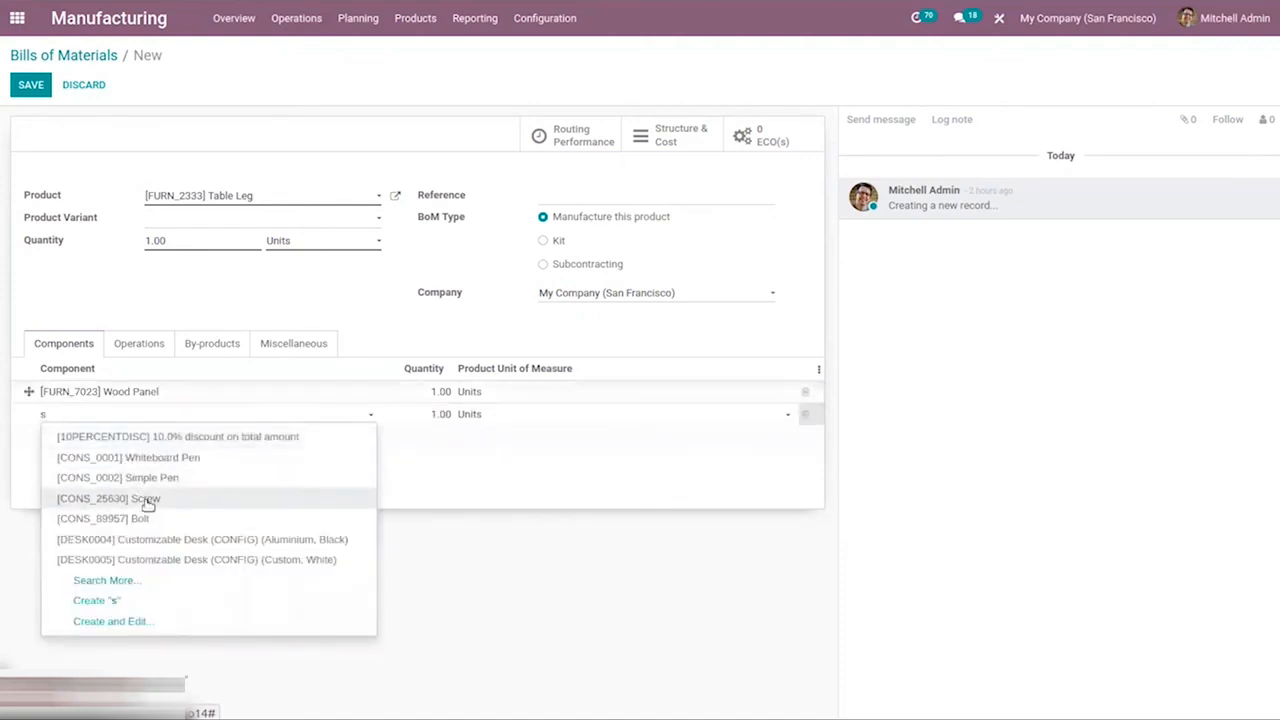
left_click(149, 497)
left_click(433, 391)
type("2")
left_click(566, 323)
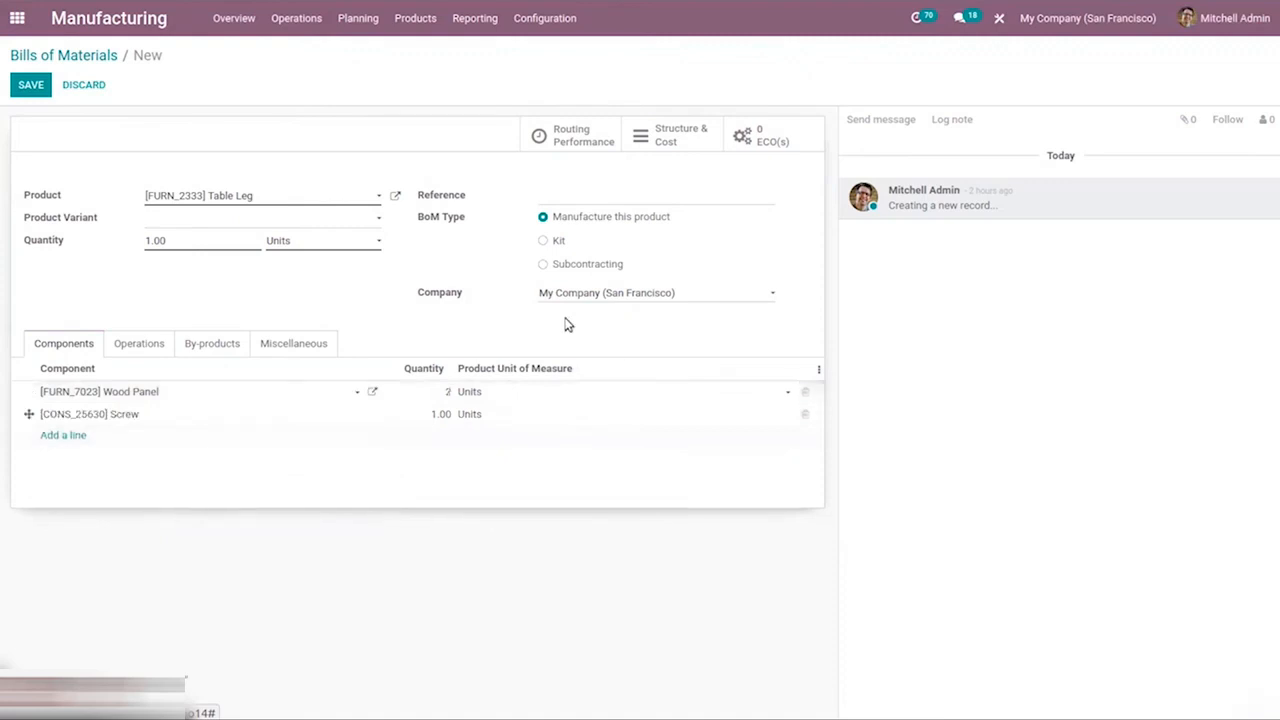
Add a "cutting" operation at Assembly Line 2 with a 00:30 default duration and save the bill of materials
left_click(130, 345)
left_click(57, 391)
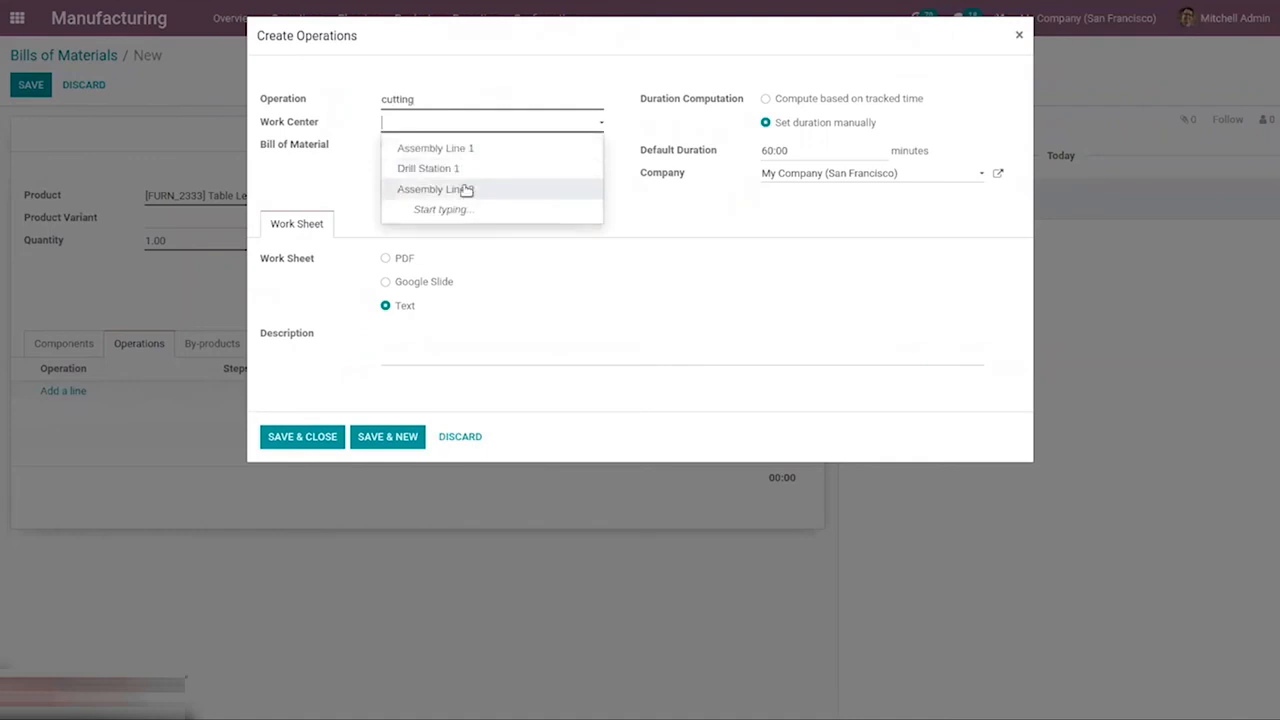
left_click(465, 190)
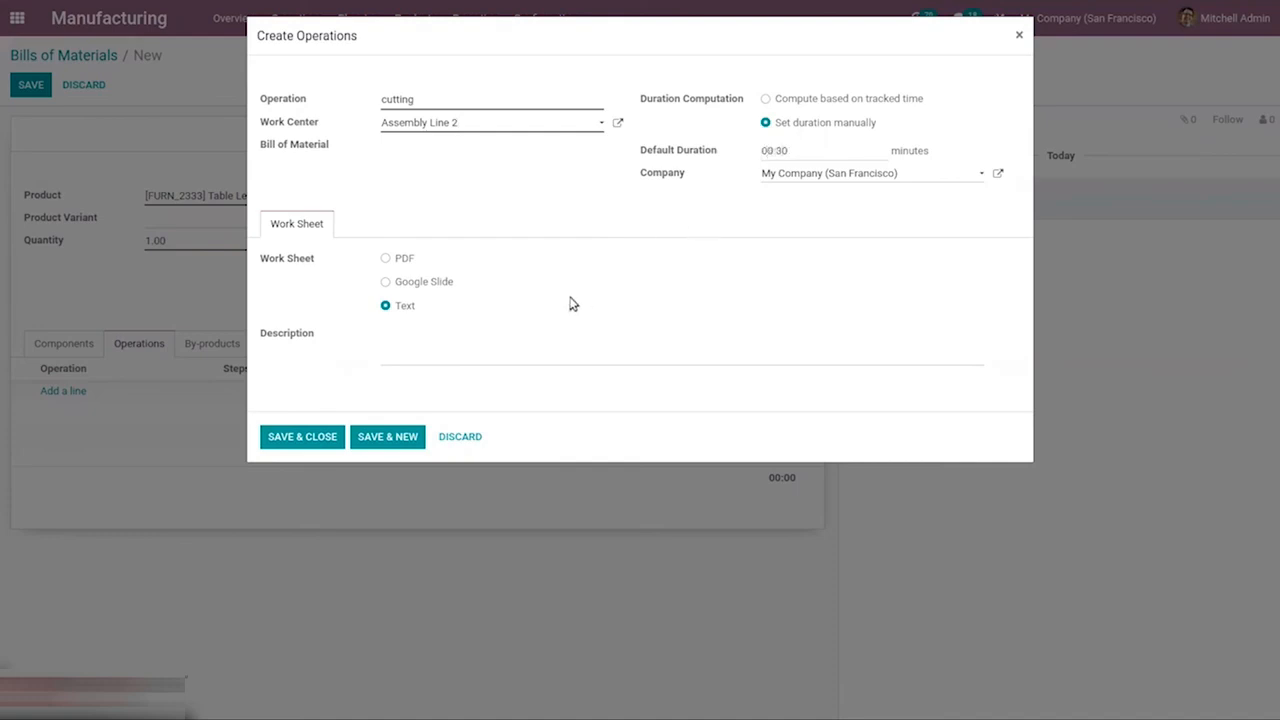
left_click(281, 440)
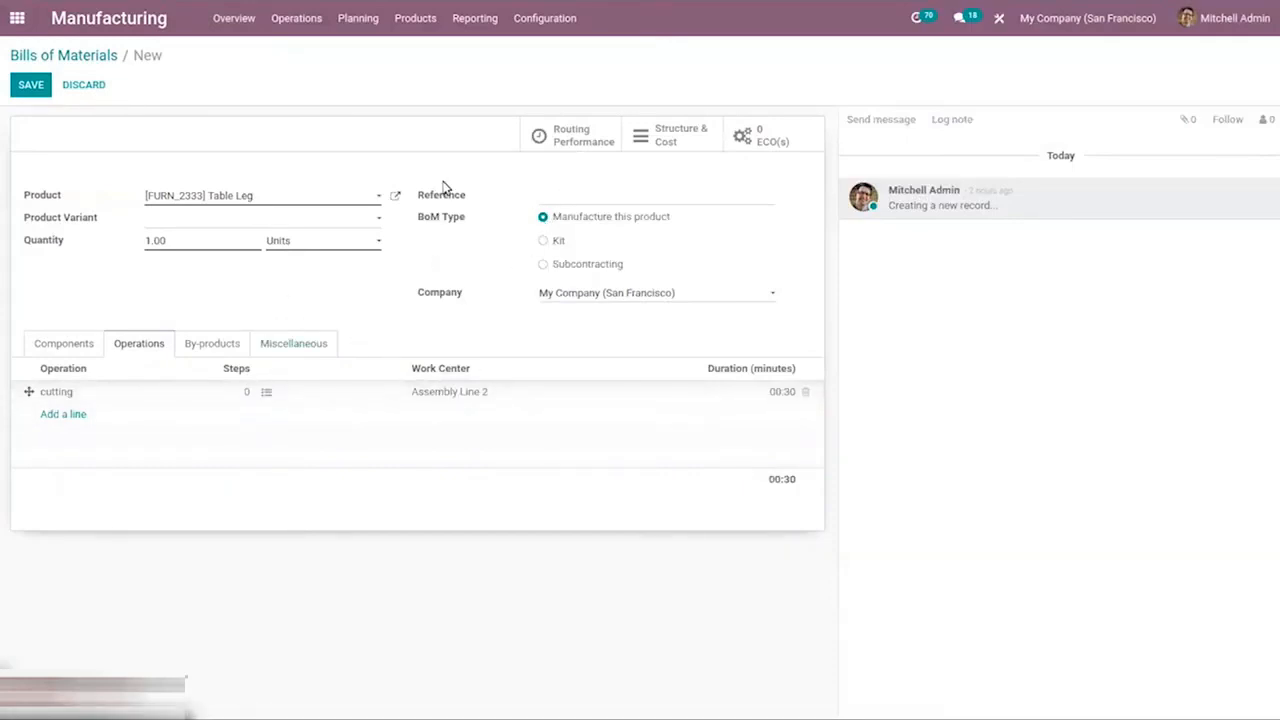
left_click(27, 88)
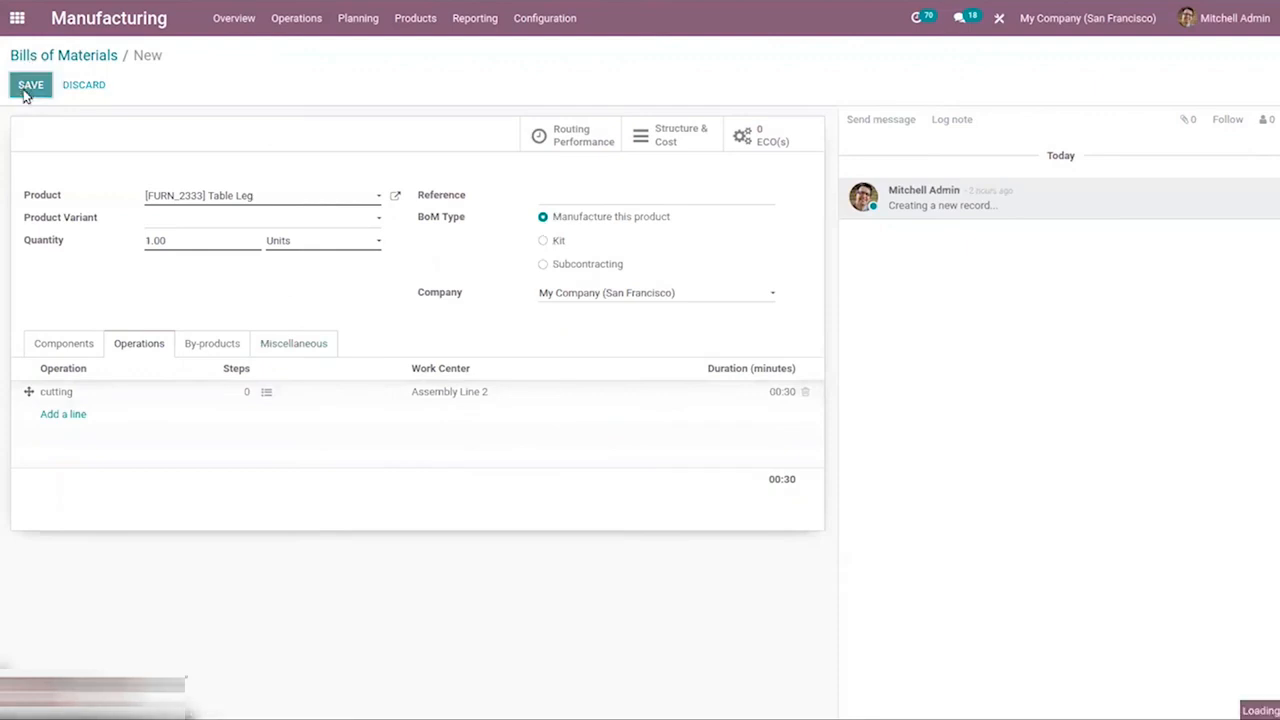
Create a new manufacturing order for the Table Leg product
left_click(293, 20)
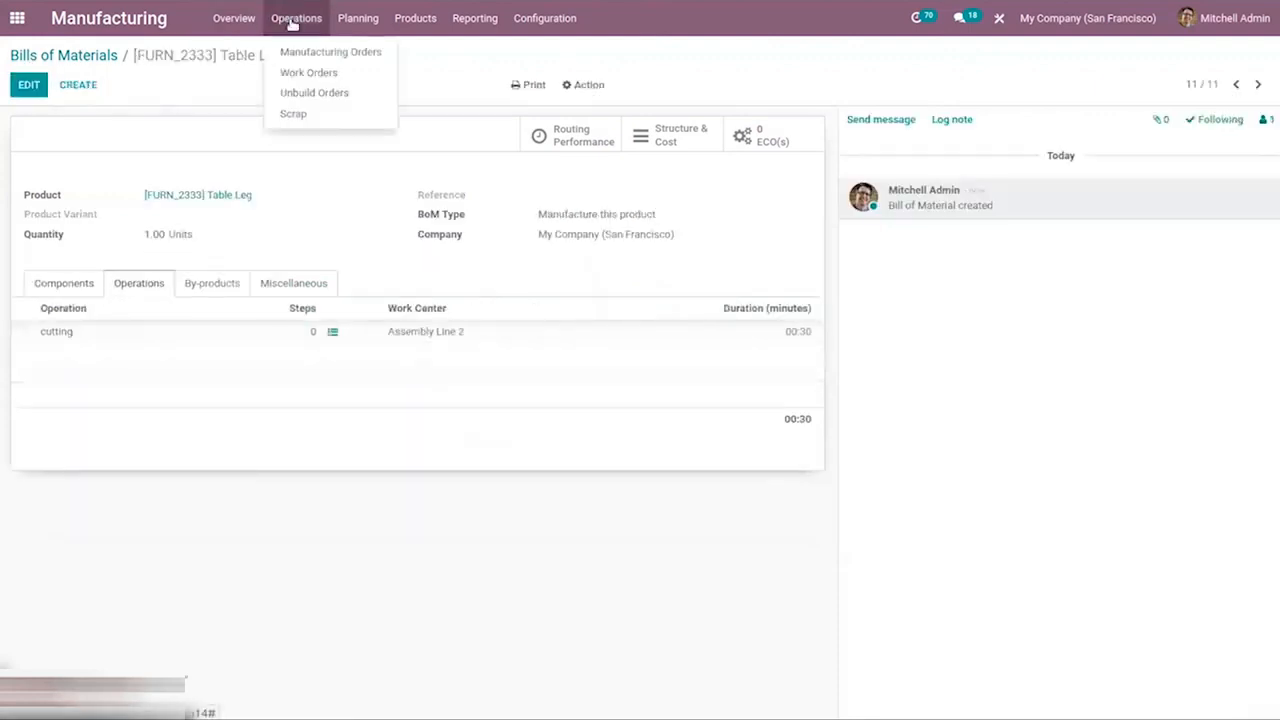
left_click(330, 53)
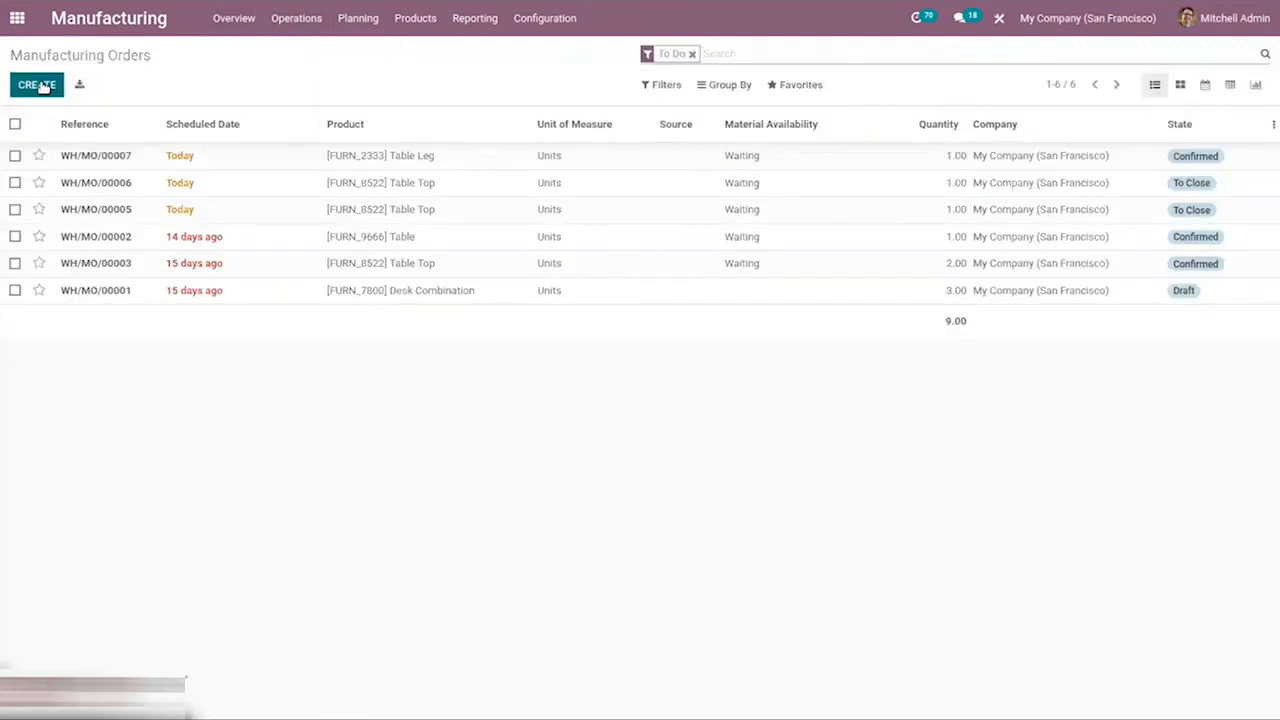
left_click(42, 84)
type("ta")
left_click(251, 284)
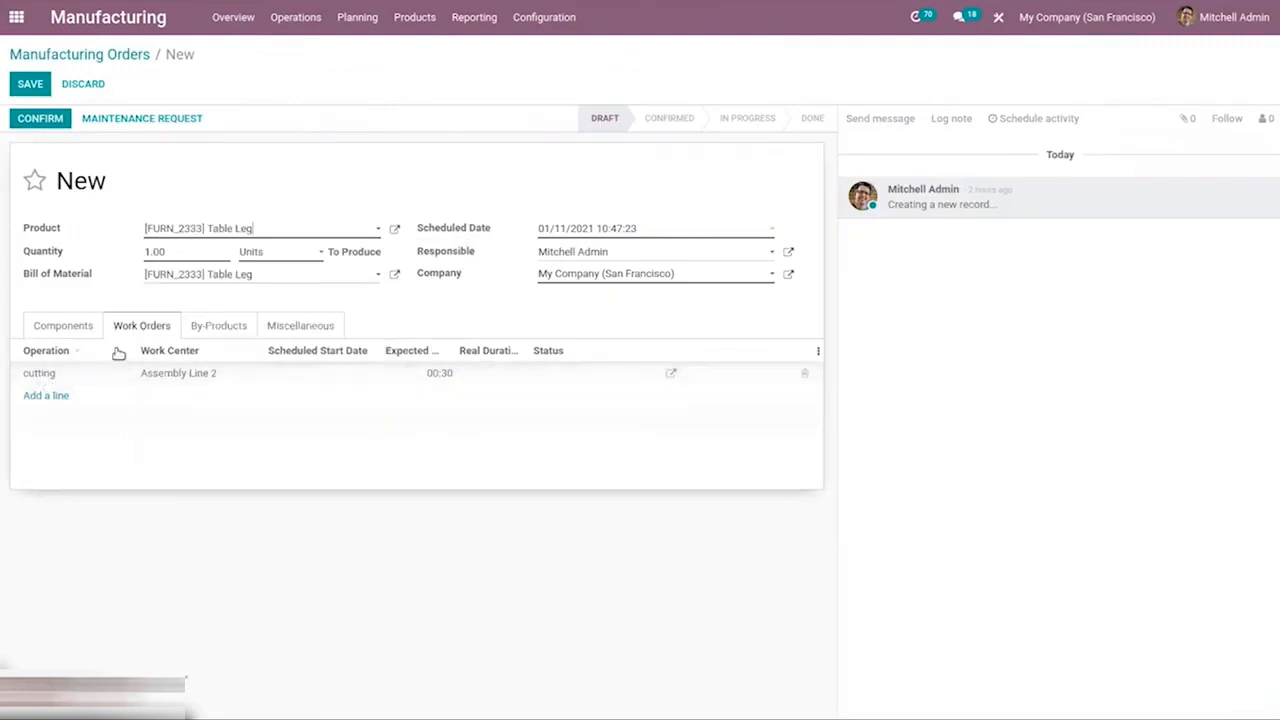
Review the order's components and work orders, confirm the manufacturing order and start its cutting operation
left_click(70, 327)
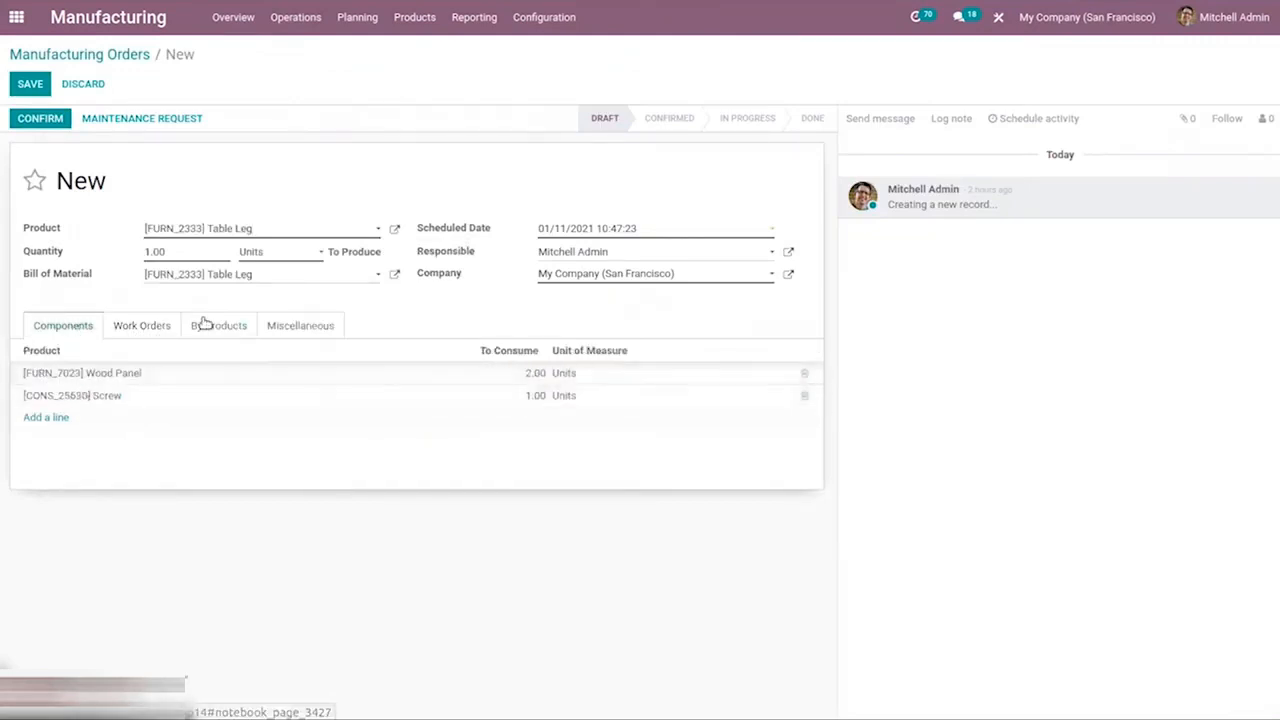
left_click(225, 330)
left_click(140, 326)
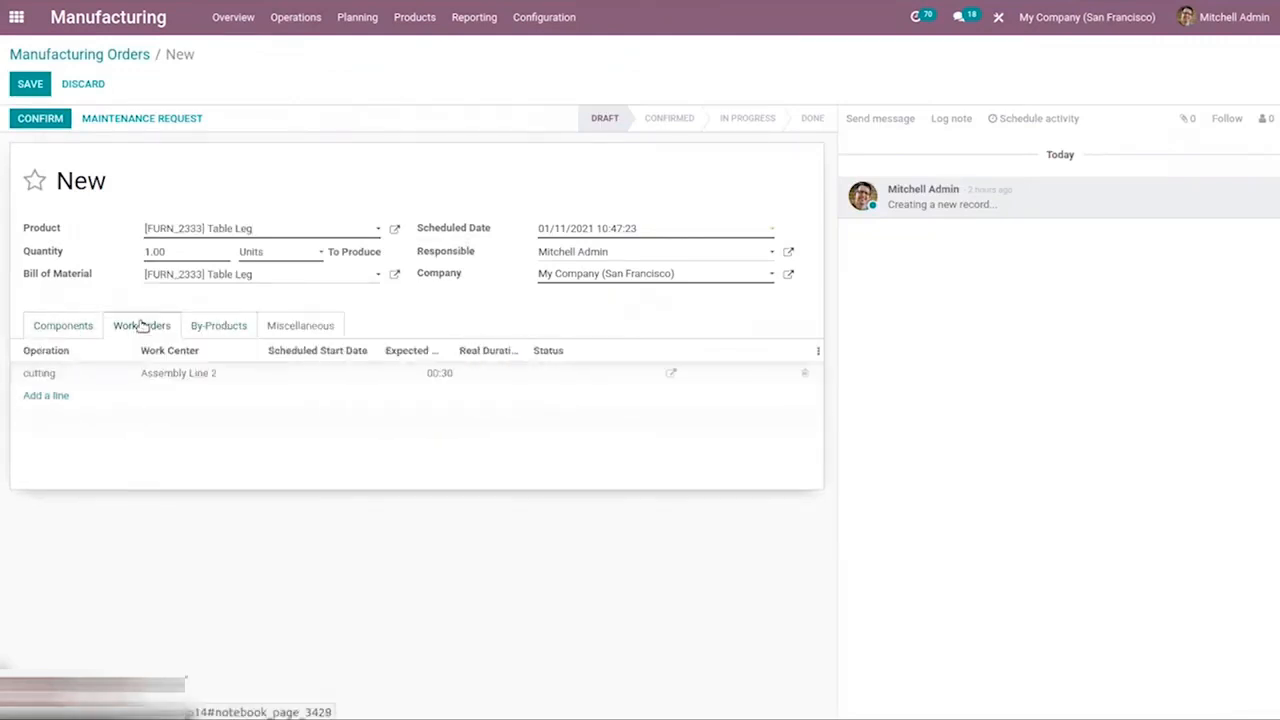
left_click(40, 119)
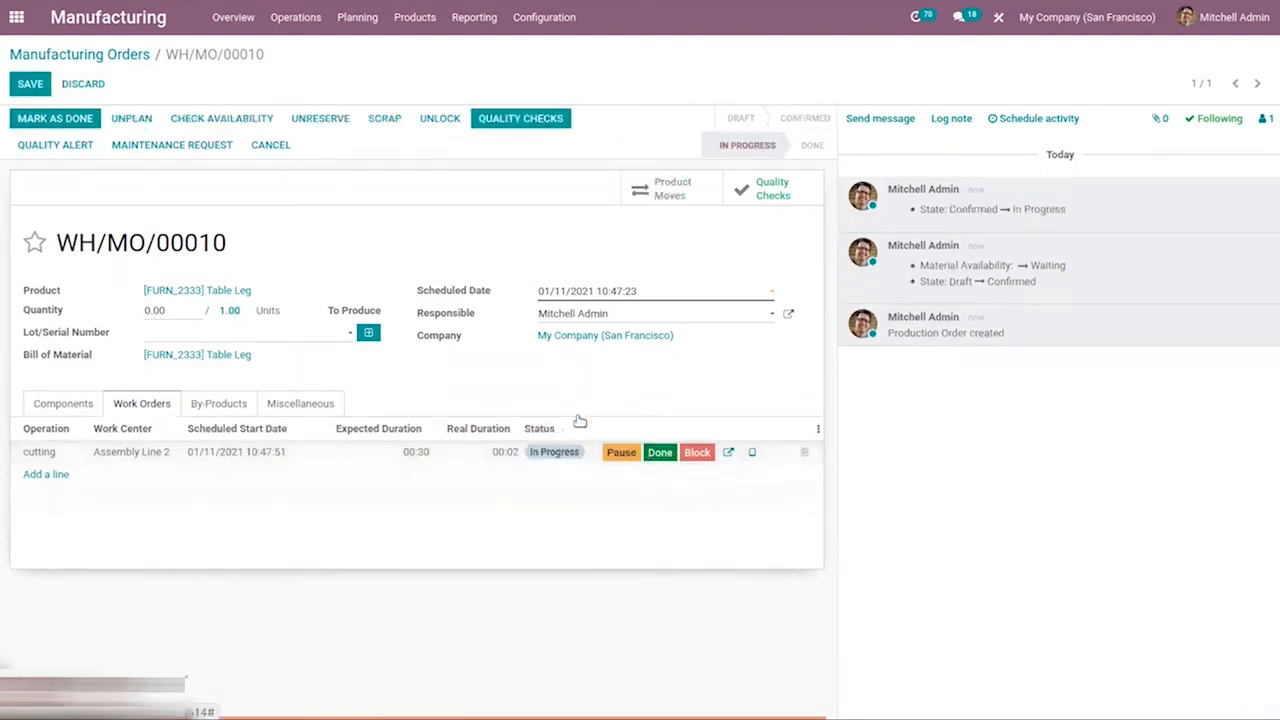
View the cutting work order's tablet screen and the quality checks linked to the manufacturing order
left_click(755, 454)
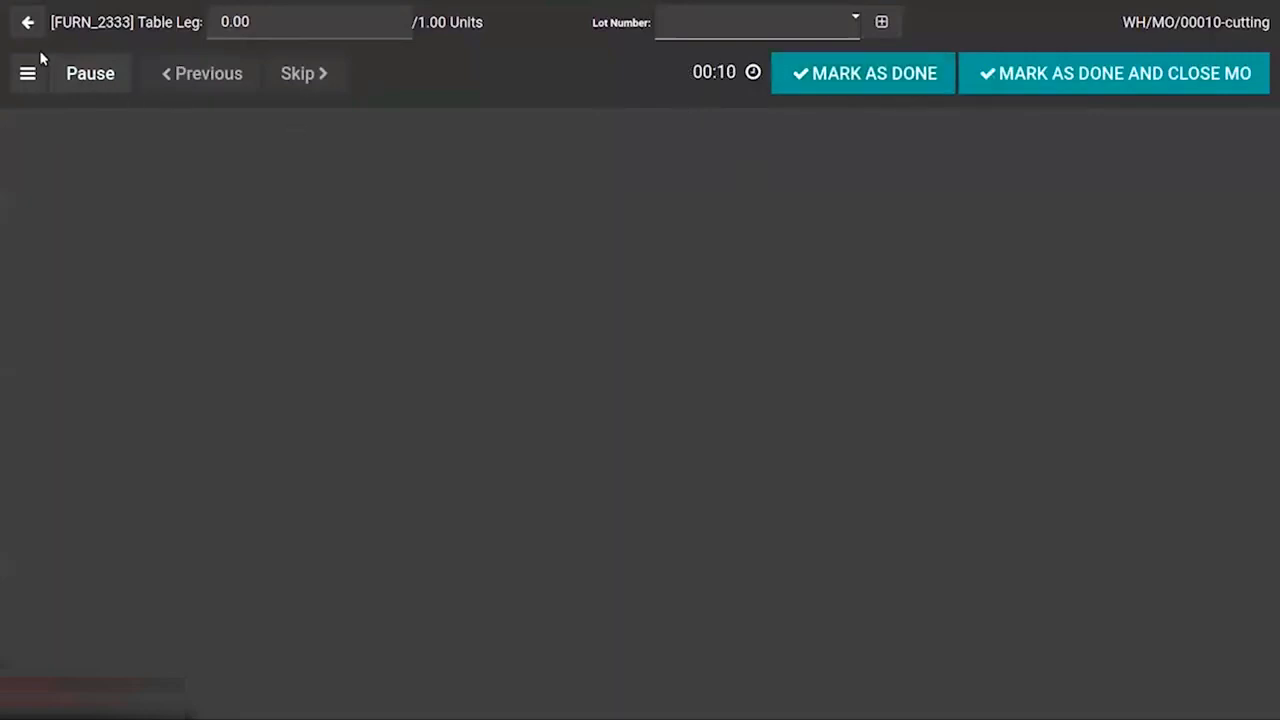
left_click(30, 22)
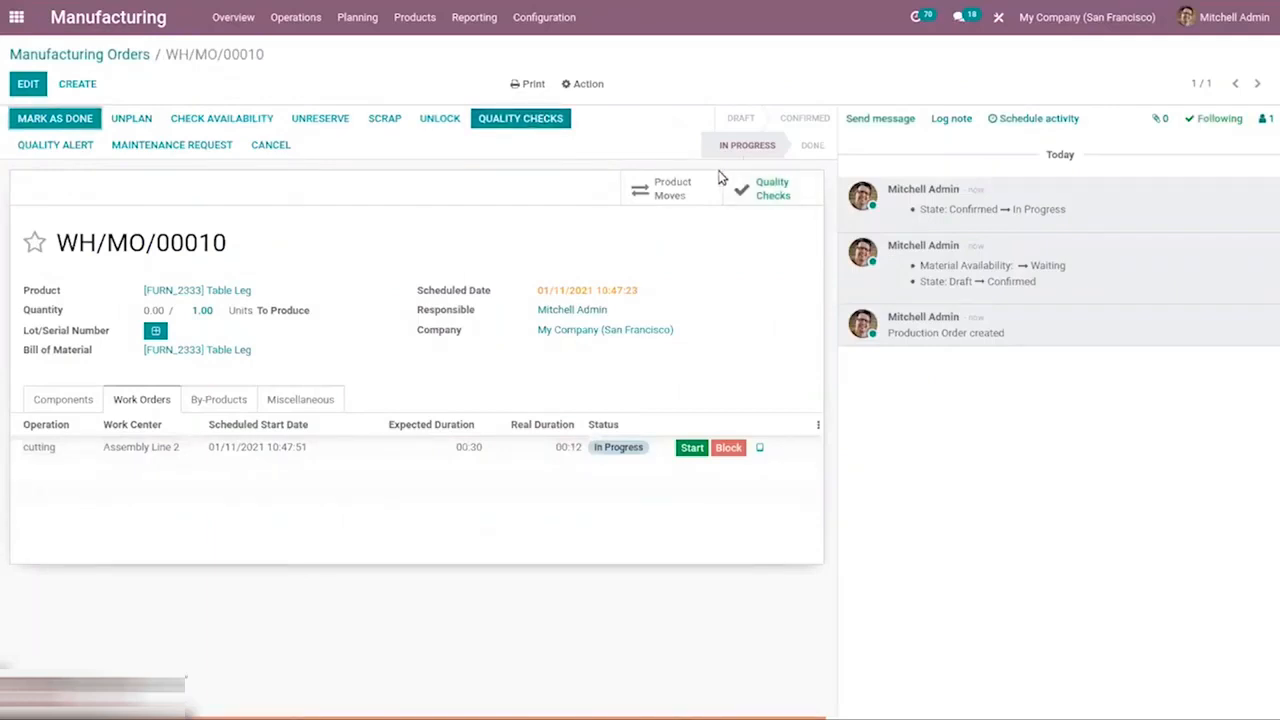
left_click(768, 196)
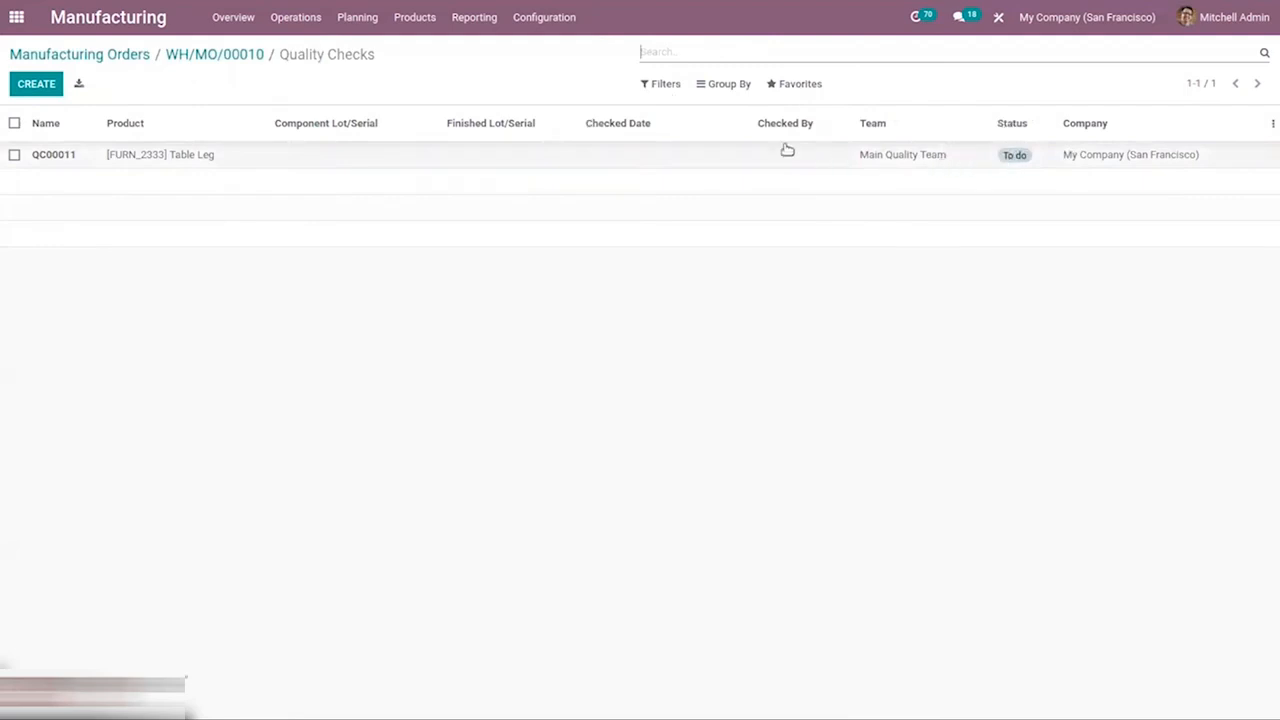
left_click(194, 57)
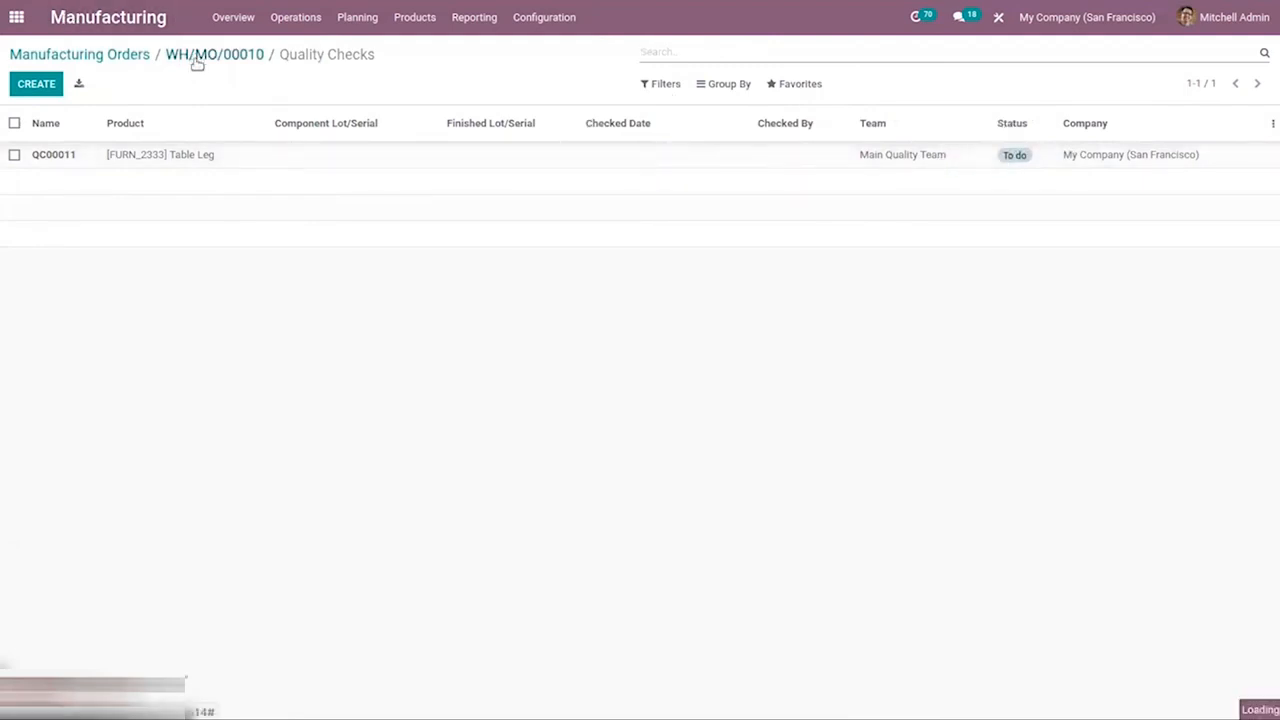
Perform the order's Leg Quality Check with a measure of 7 cm, validate it and review the check's status
left_click(522, 117)
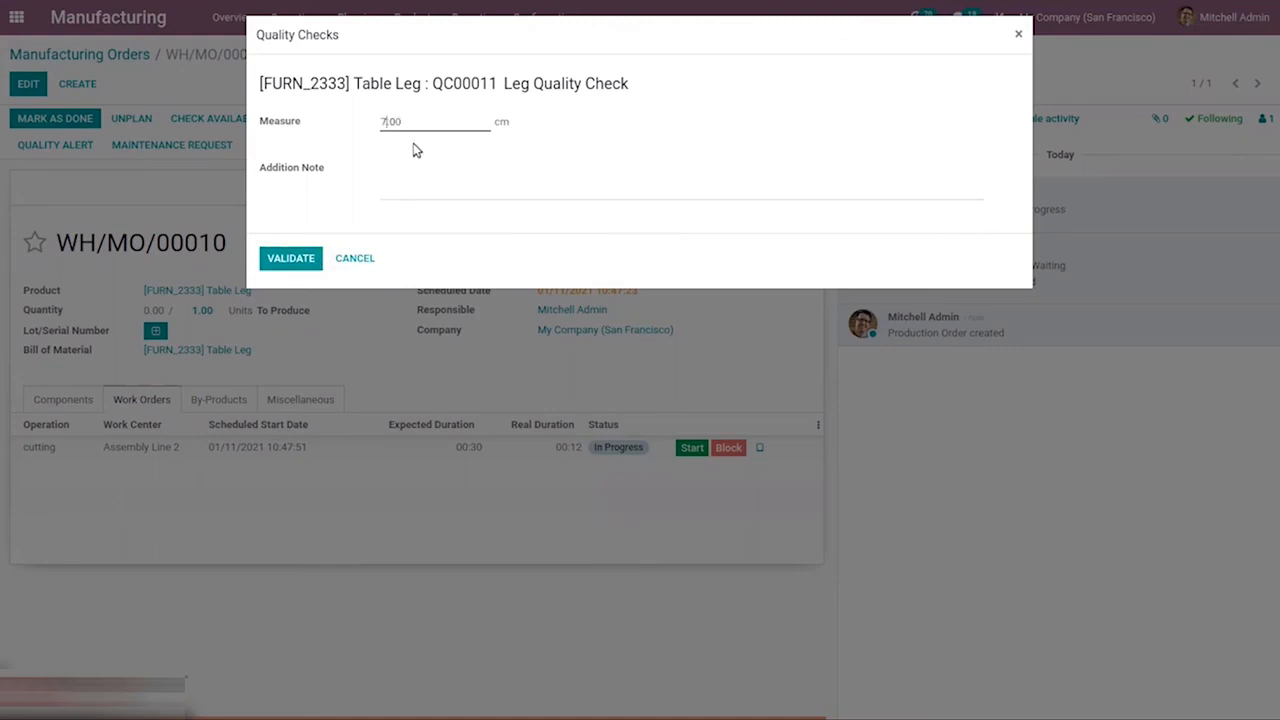
left_click(289, 259)
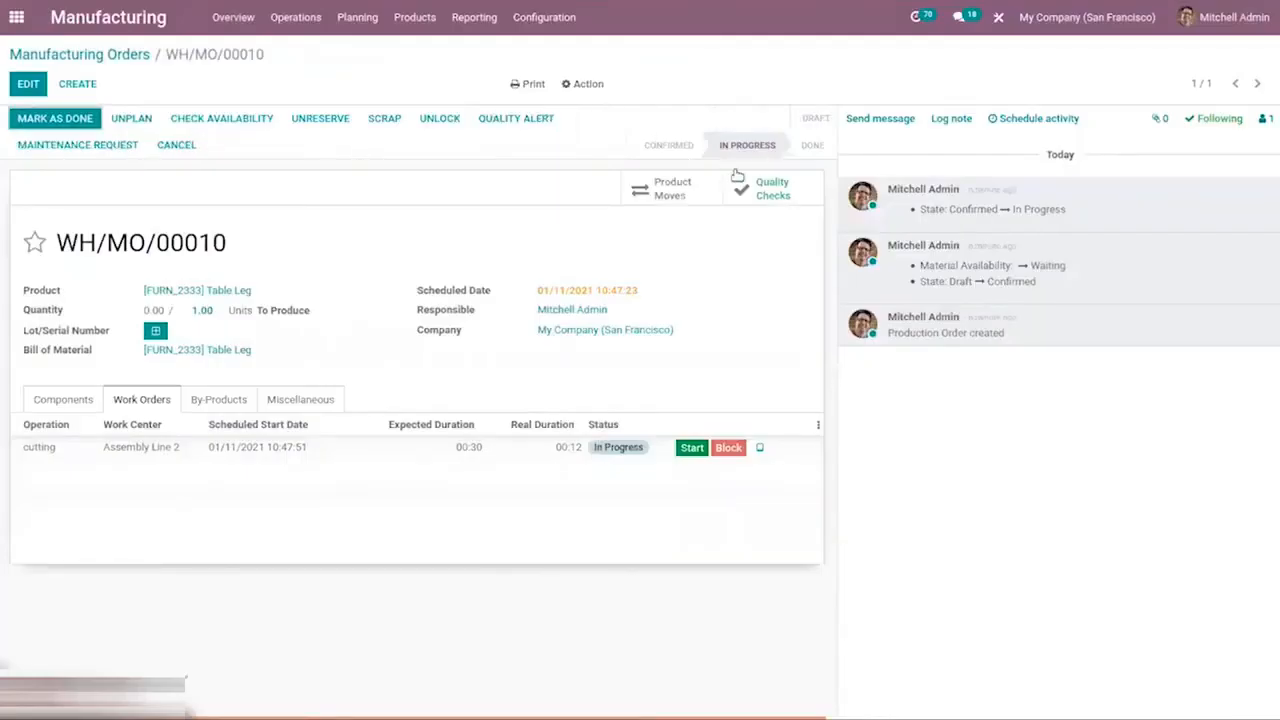
left_click(766, 182)
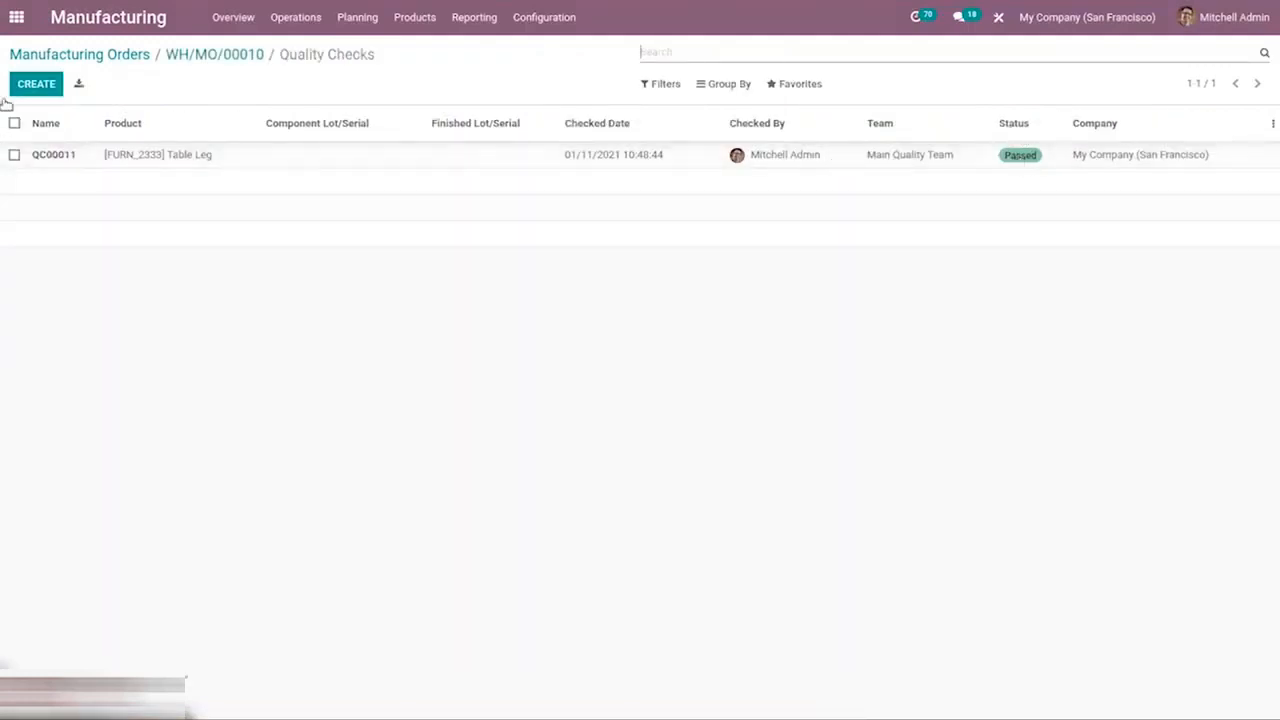
left_click(216, 55)
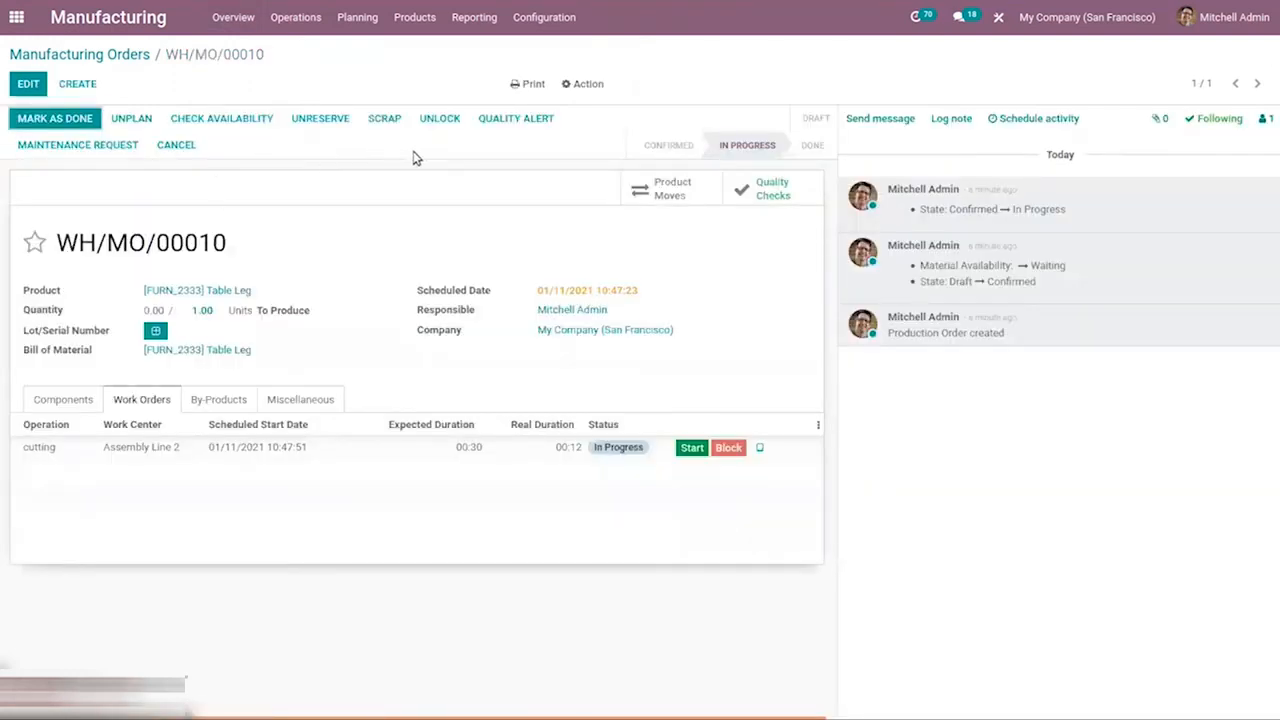
Create a quality alert from the manufacturing order, titled "Problem with leg", with Parts Quality as the root cause
left_click(510, 120)
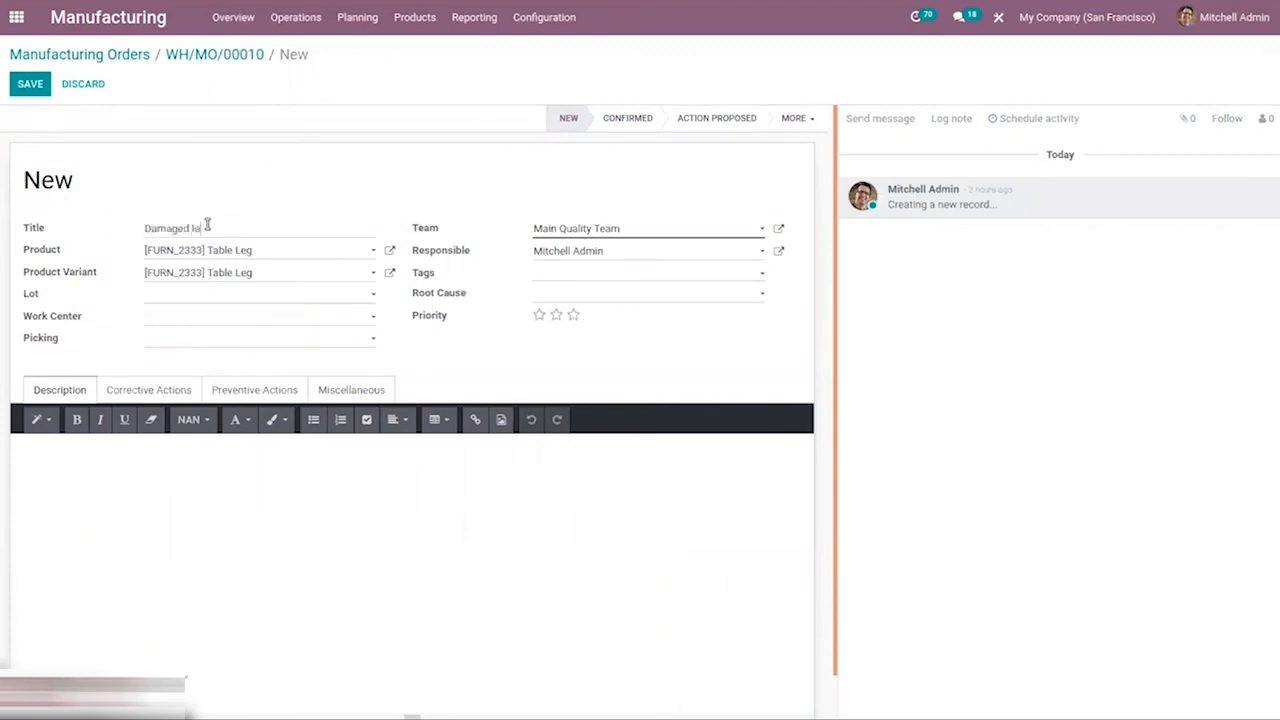
key("BackSpace")
key("BackSpace")
key("BackSpace")
key("BackSpace")
key("BackSpace")
key("BackSpace")
key("BackSpace")
key("BackSpace")
key("BackSpace")
left_click(571, 302)
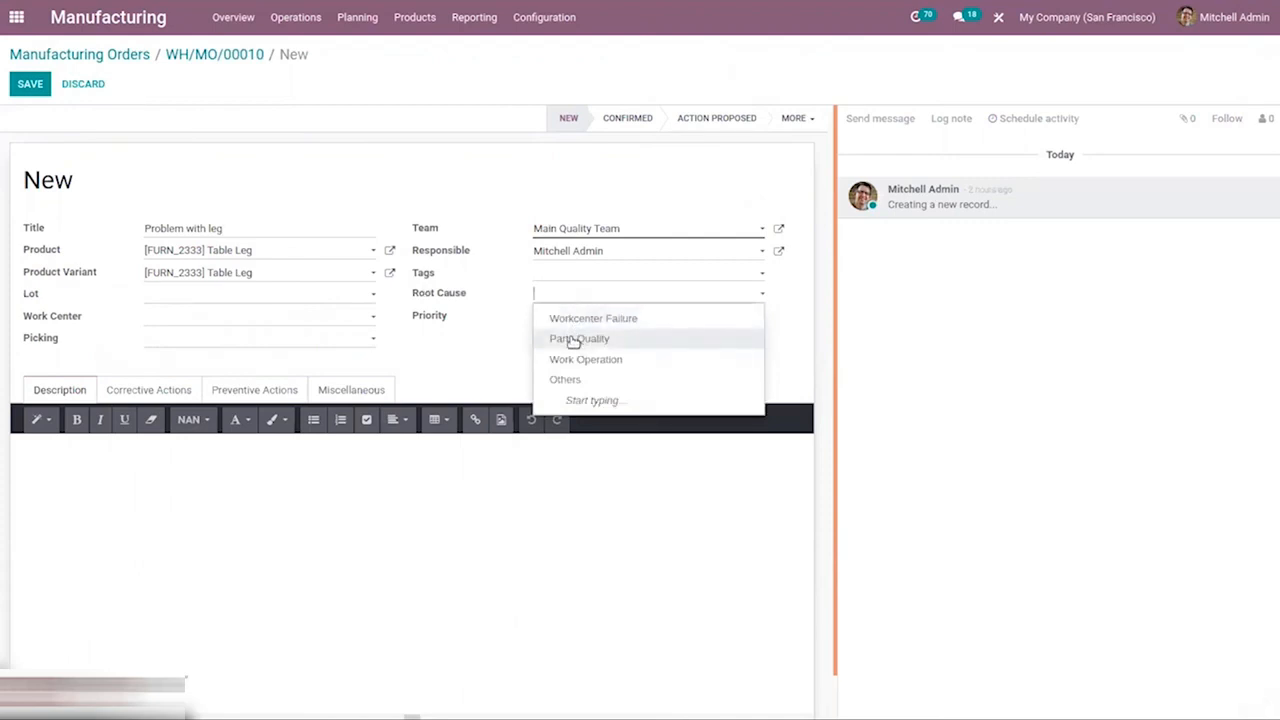
left_click(573, 341)
left_click(570, 296)
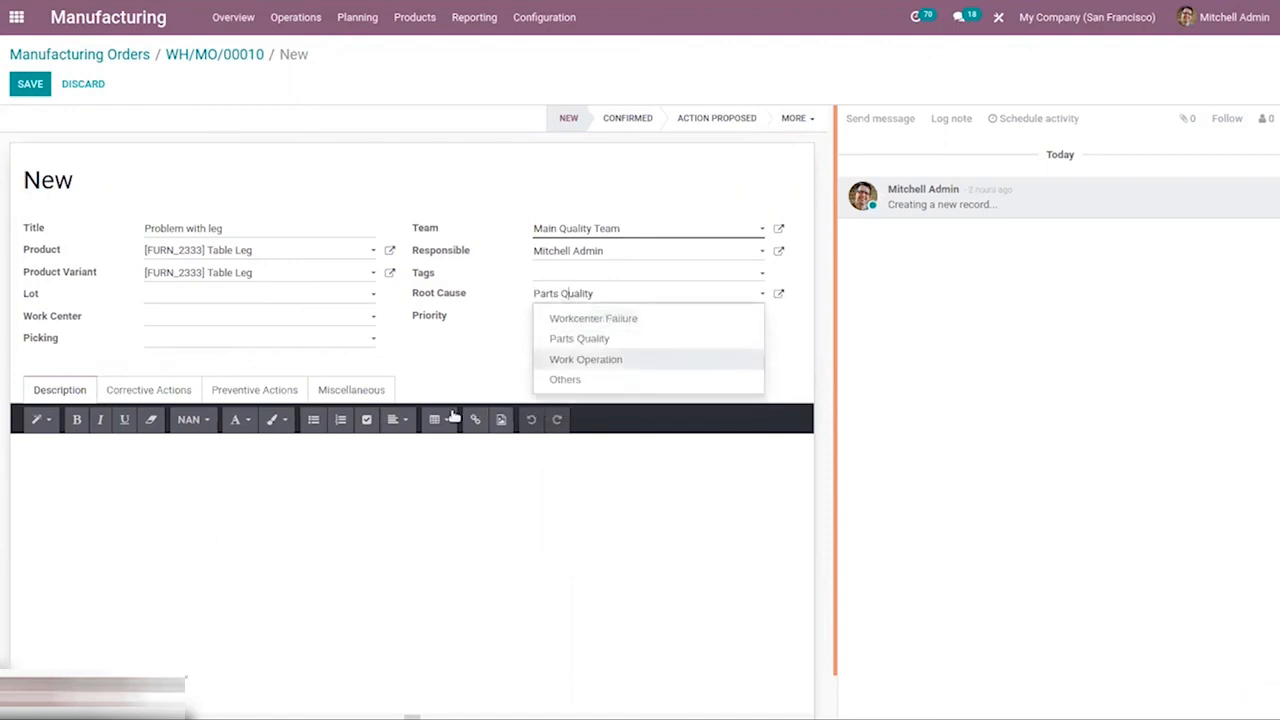
left_click(458, 340)
Look through the alert's corrective actions, preventive actions and miscellaneous details, and save the quality alert
left_click(149, 393)
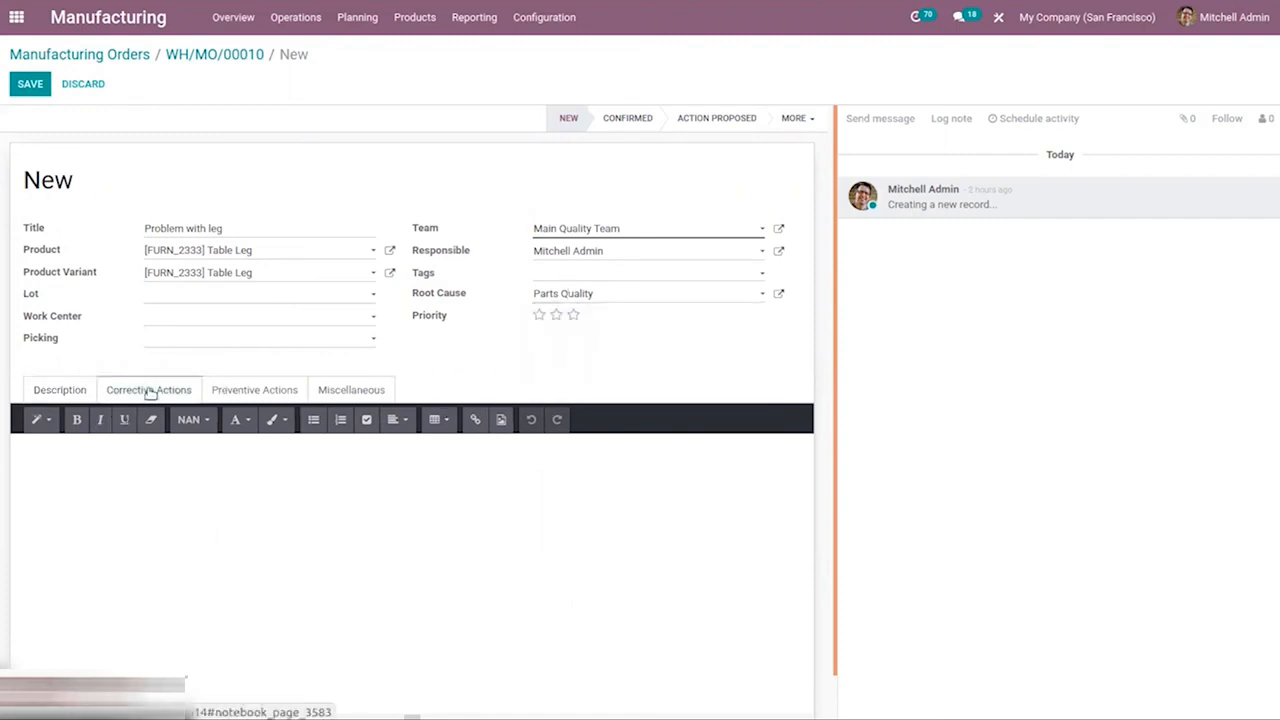
left_click(244, 393)
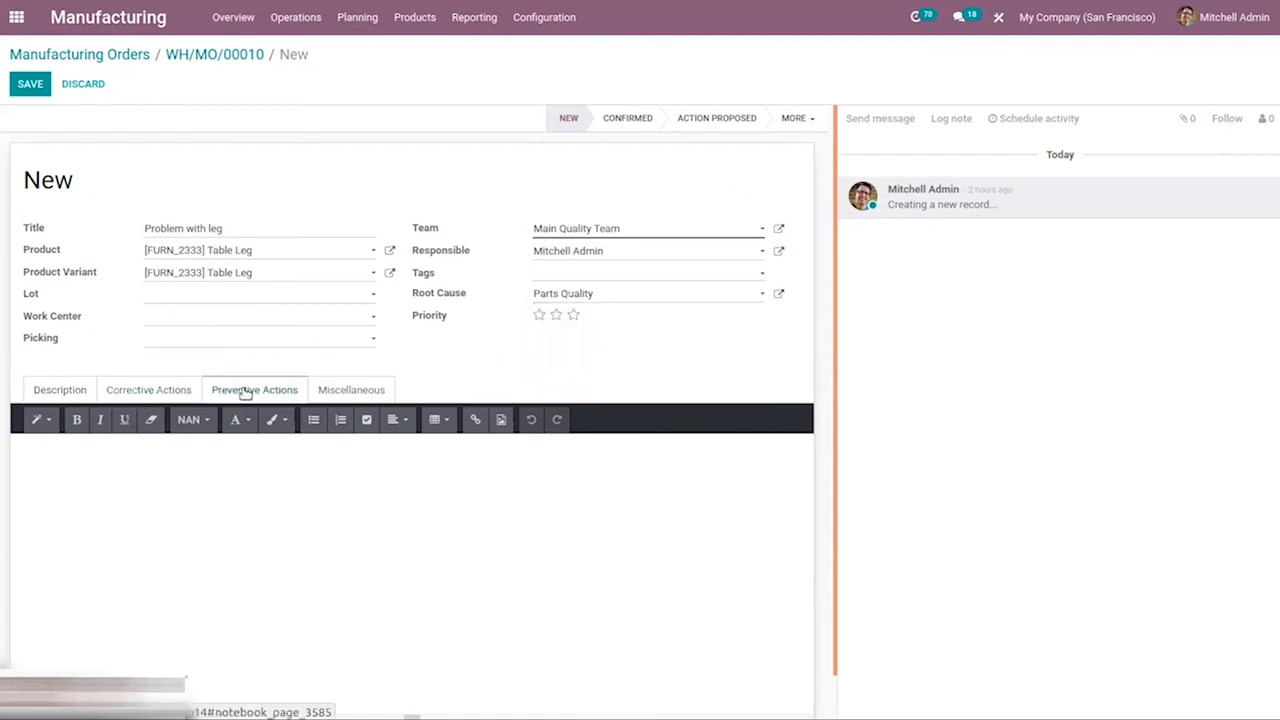
left_click(357, 400)
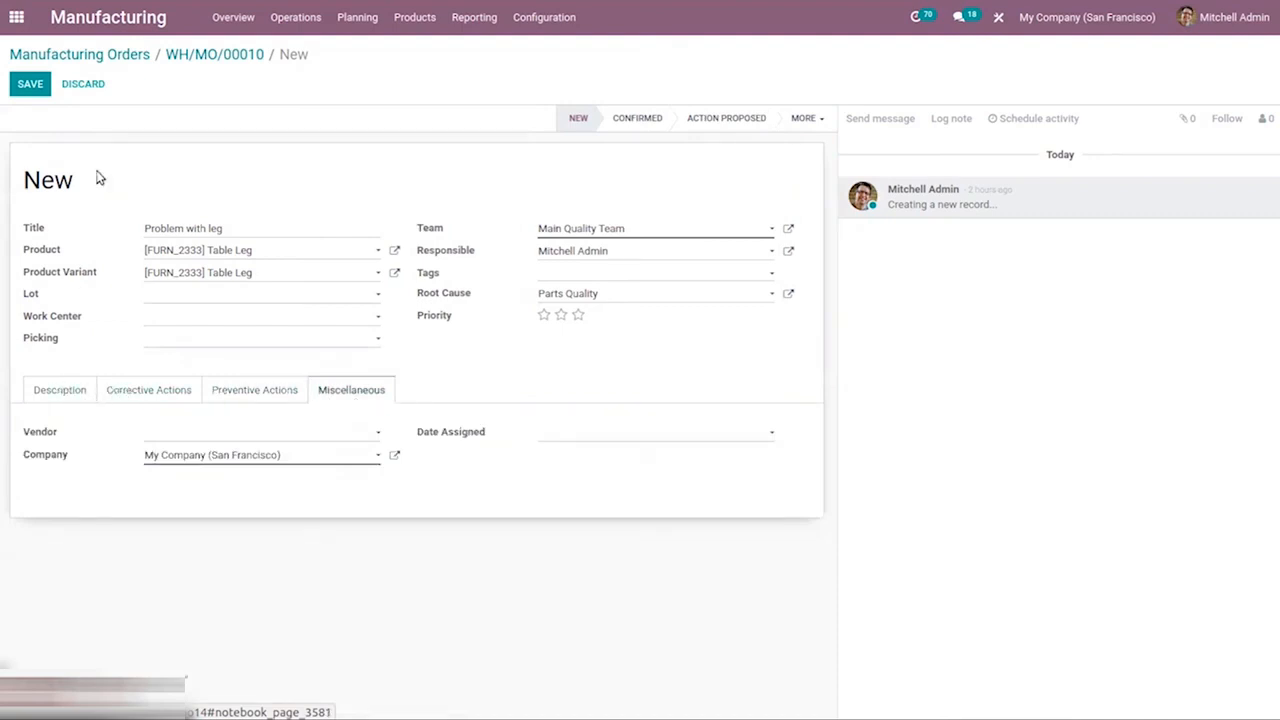
left_click(22, 88)
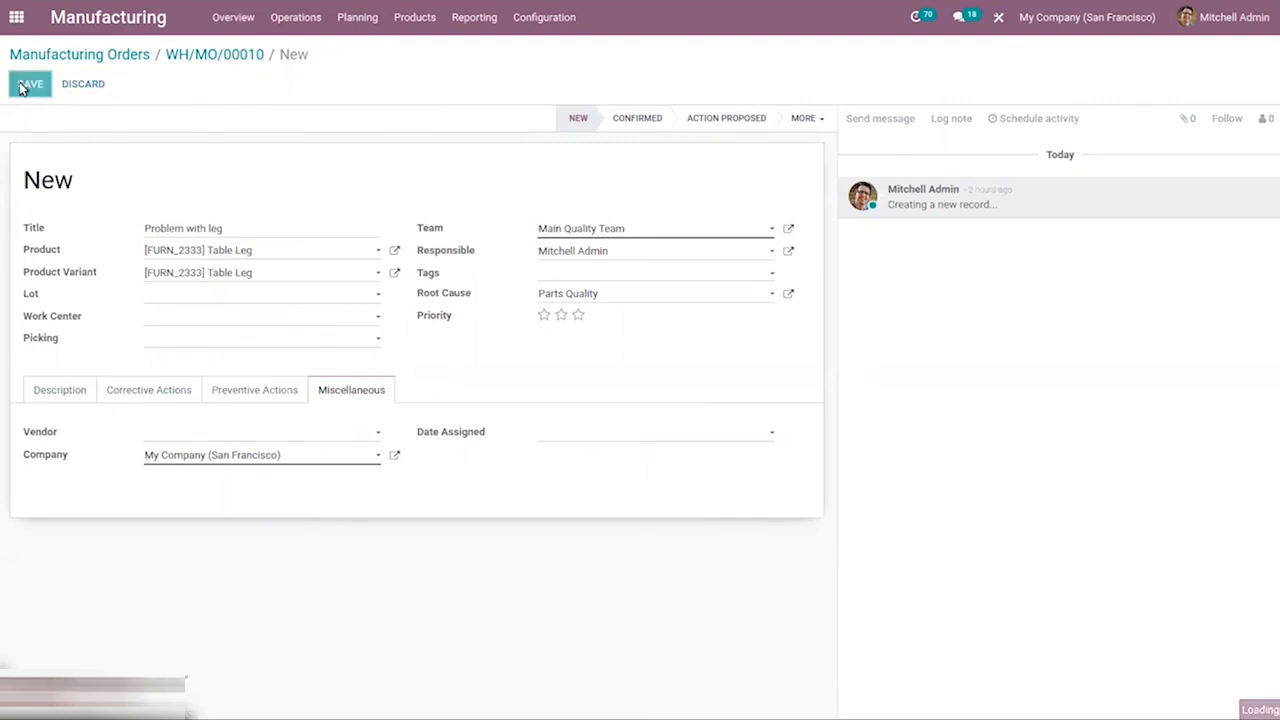
View the quality alert form offered in the cutting work order's tablet screen, close it and open the order's existing quality alert
left_click(205, 57)
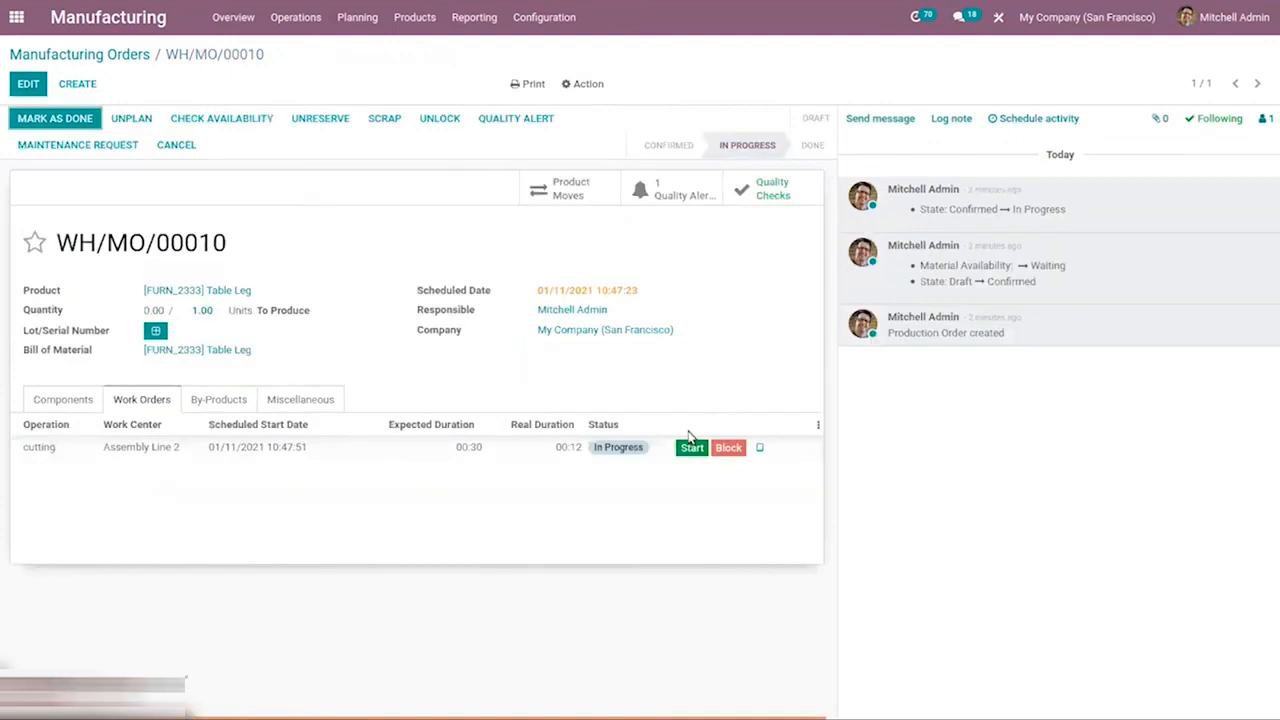
left_click(759, 448)
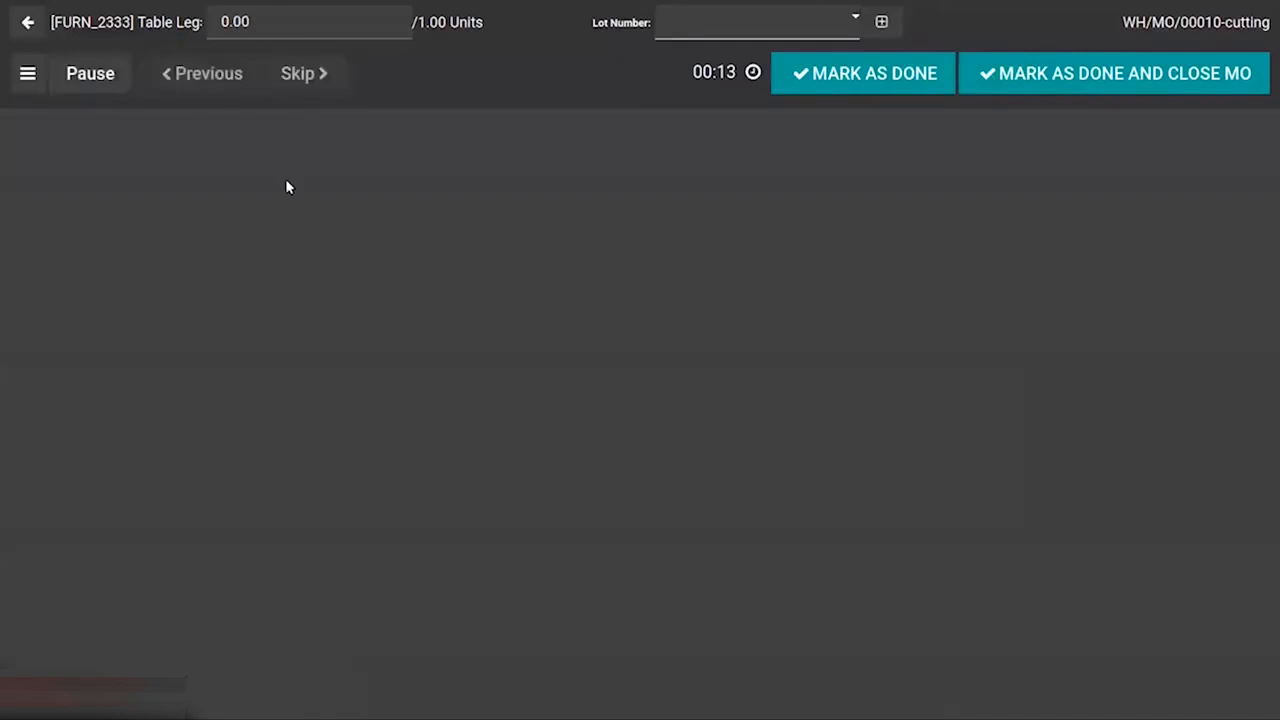
left_click(28, 73)
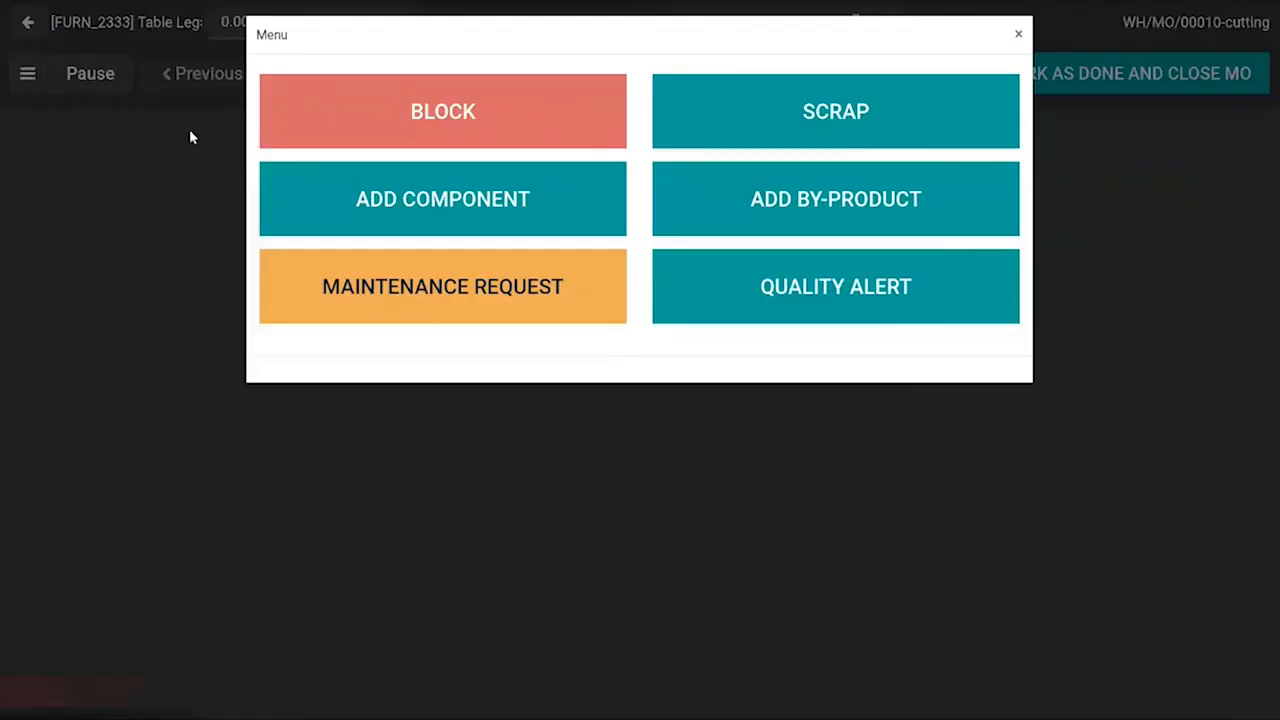
left_click(829, 299)
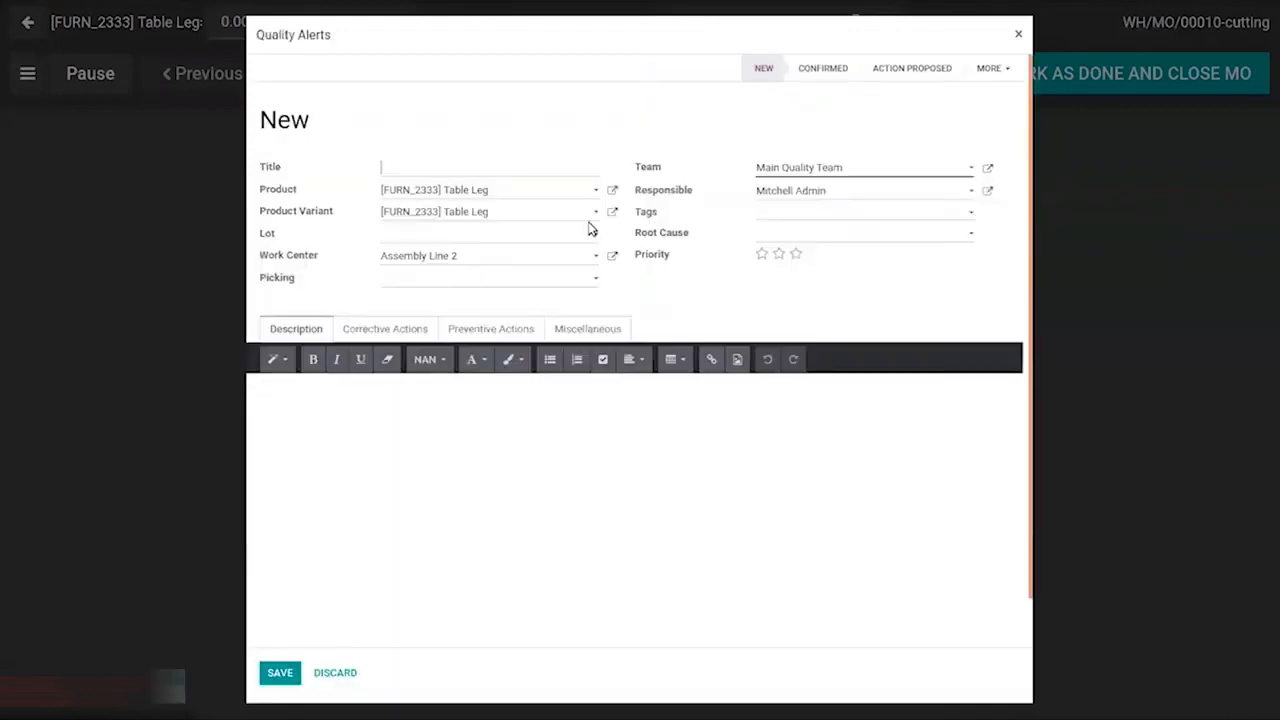
left_click(1018, 36)
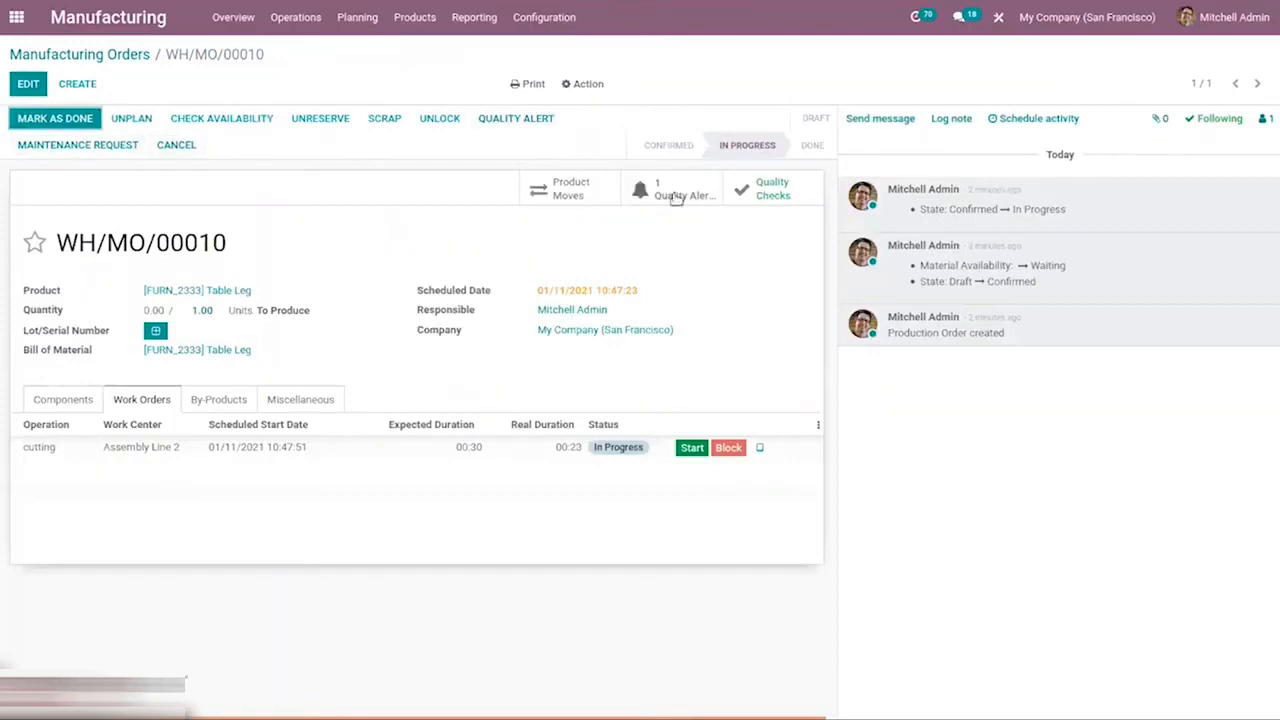
left_click(652, 193)
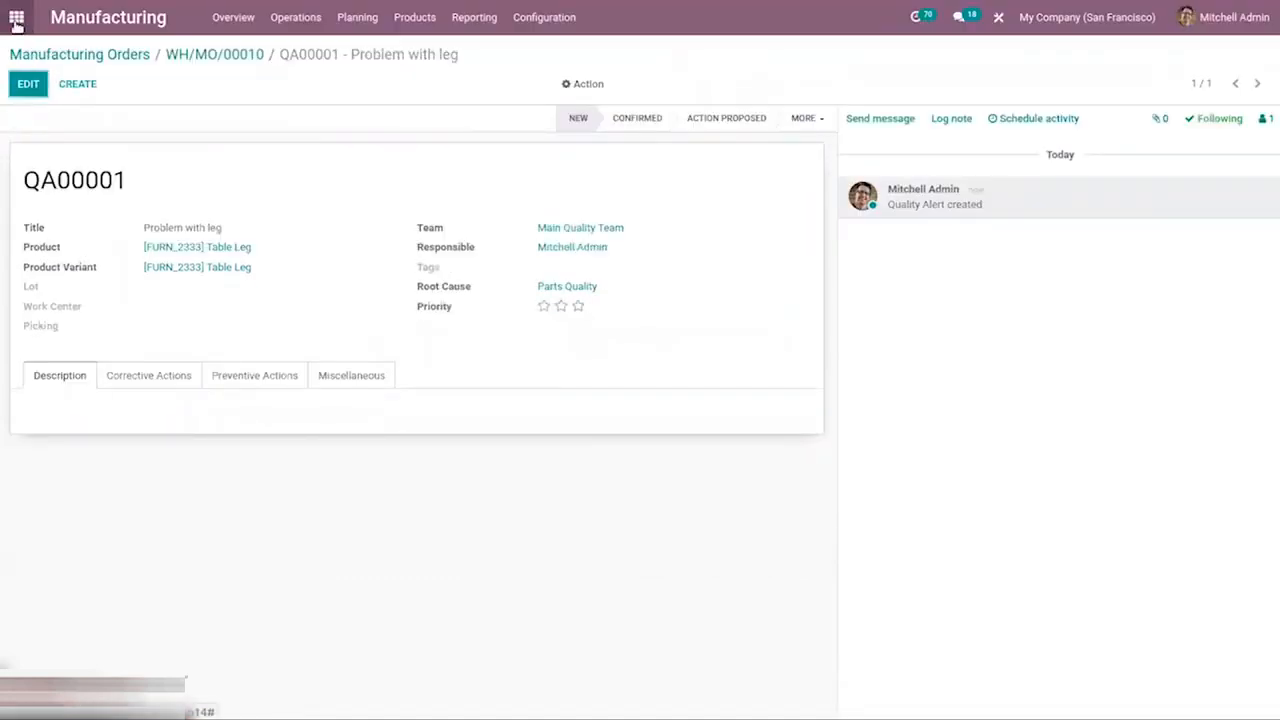
Switch to the Quality app and view the lists of all quality checks and quality alerts
left_click(16, 20)
type("q")
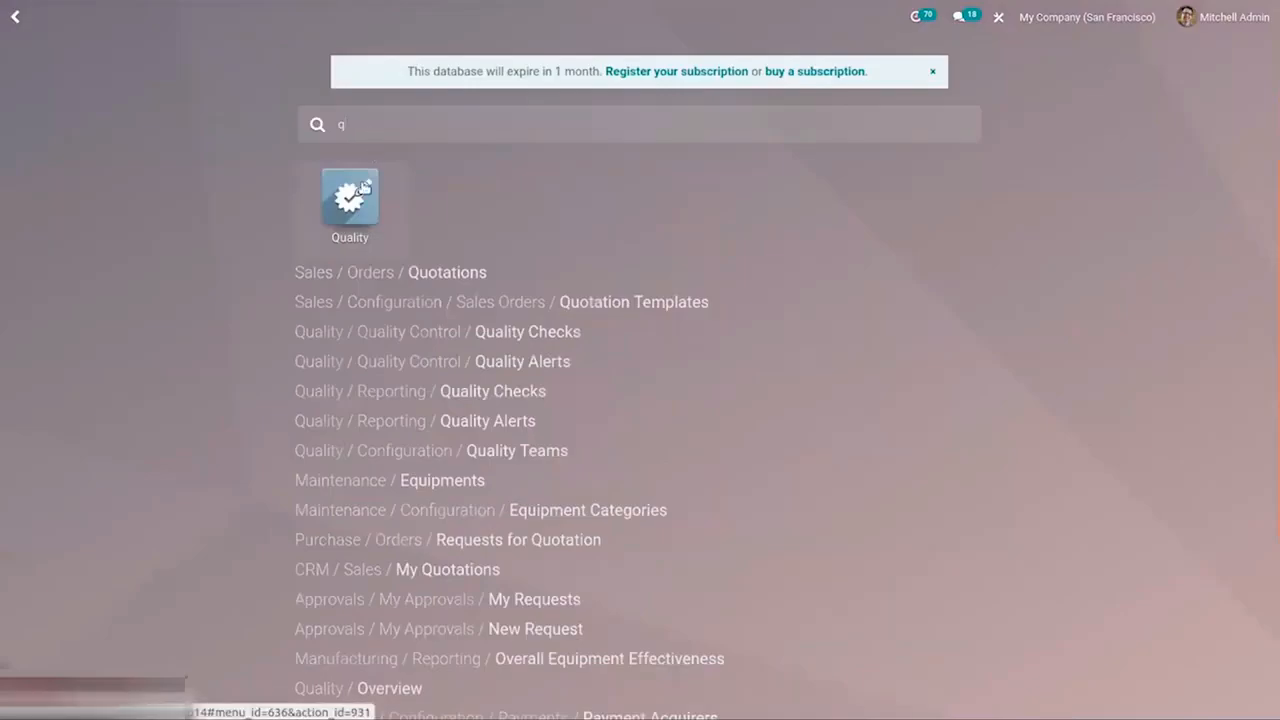
left_click(364, 186)
left_click(268, 14)
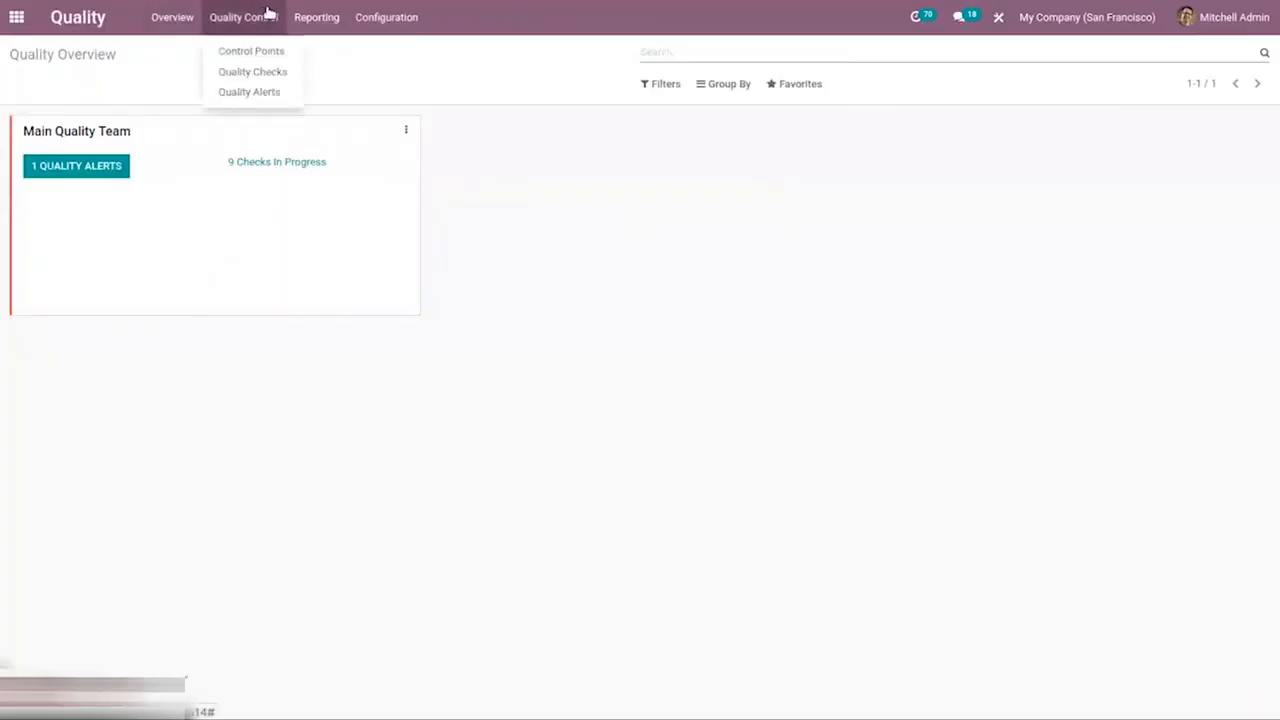
left_click(268, 76)
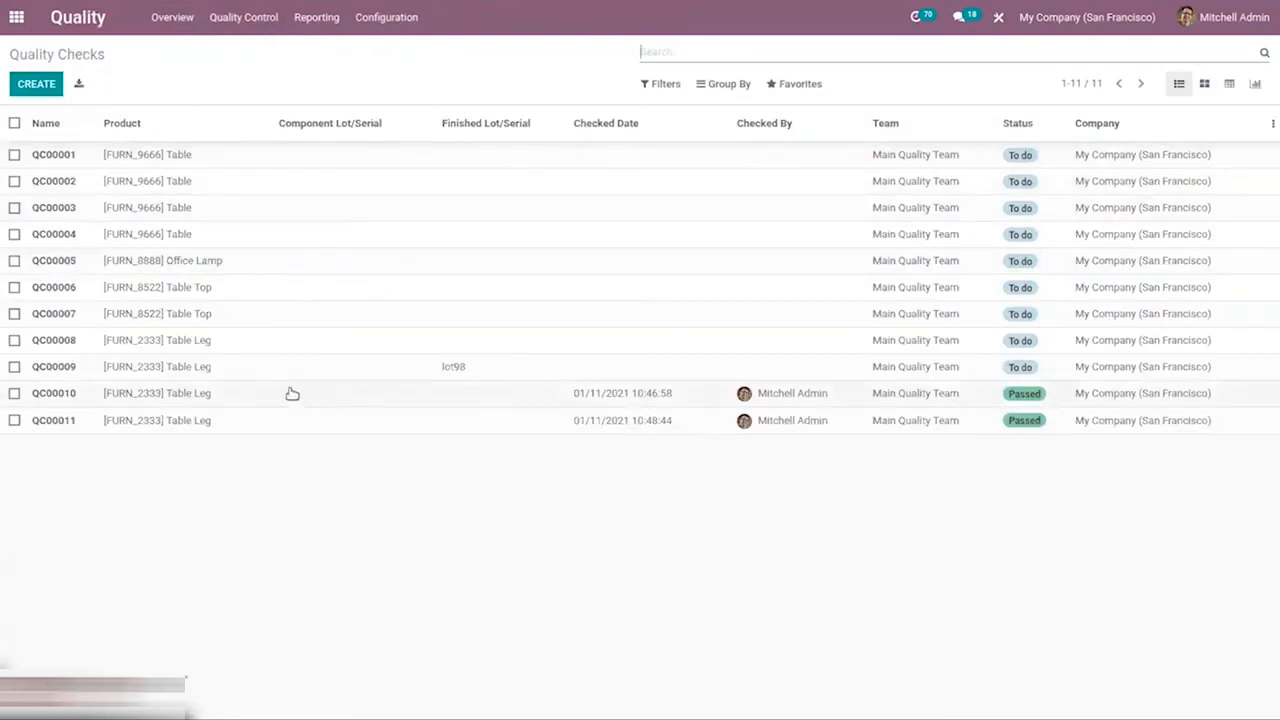
left_click(246, 17)
left_click(263, 94)
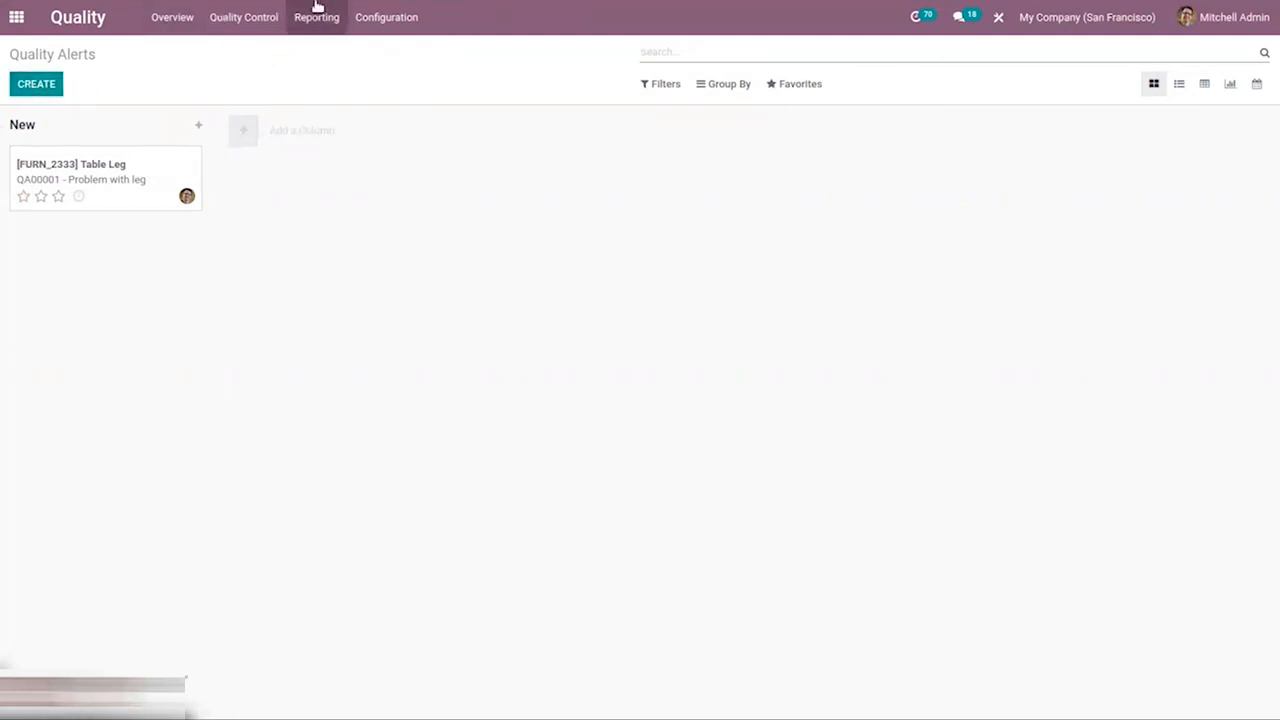
left_click(253, 17)
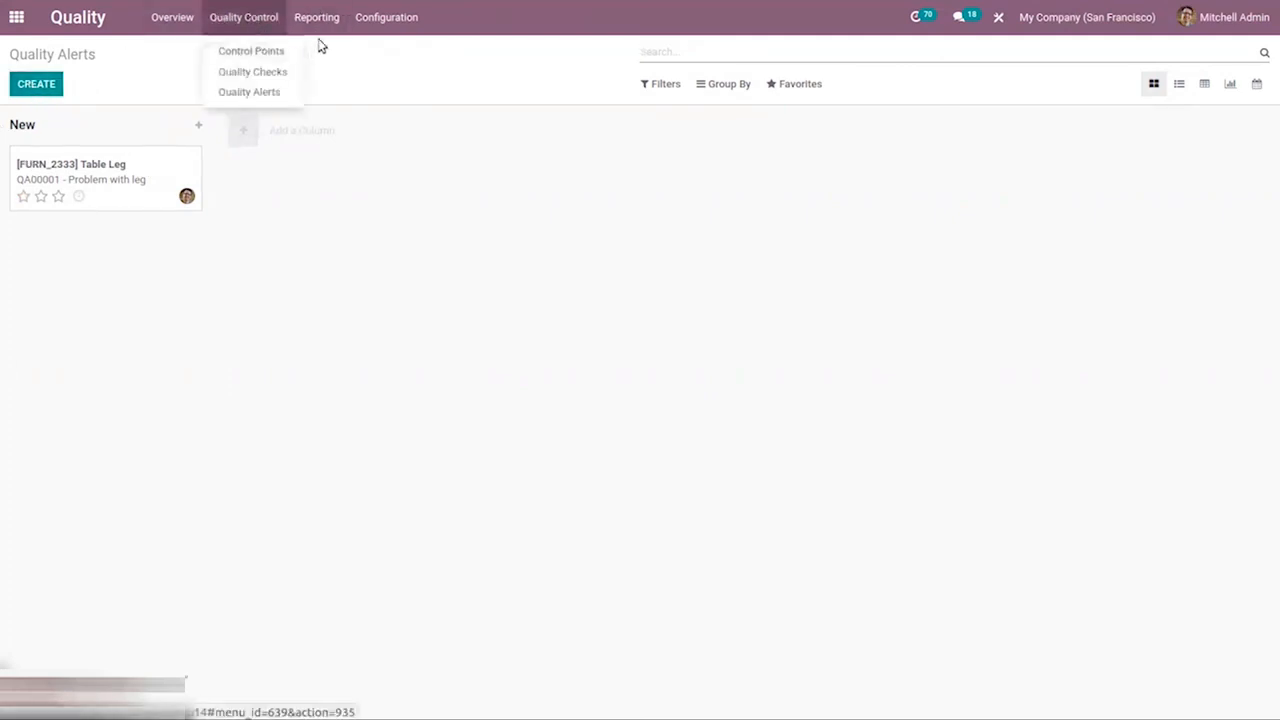
Open the Quality Checks report and chart Measure, Finished Product Sequence Number and finally Done as the measure
mouse_move(398, 18)
mouse_move(320, 14)
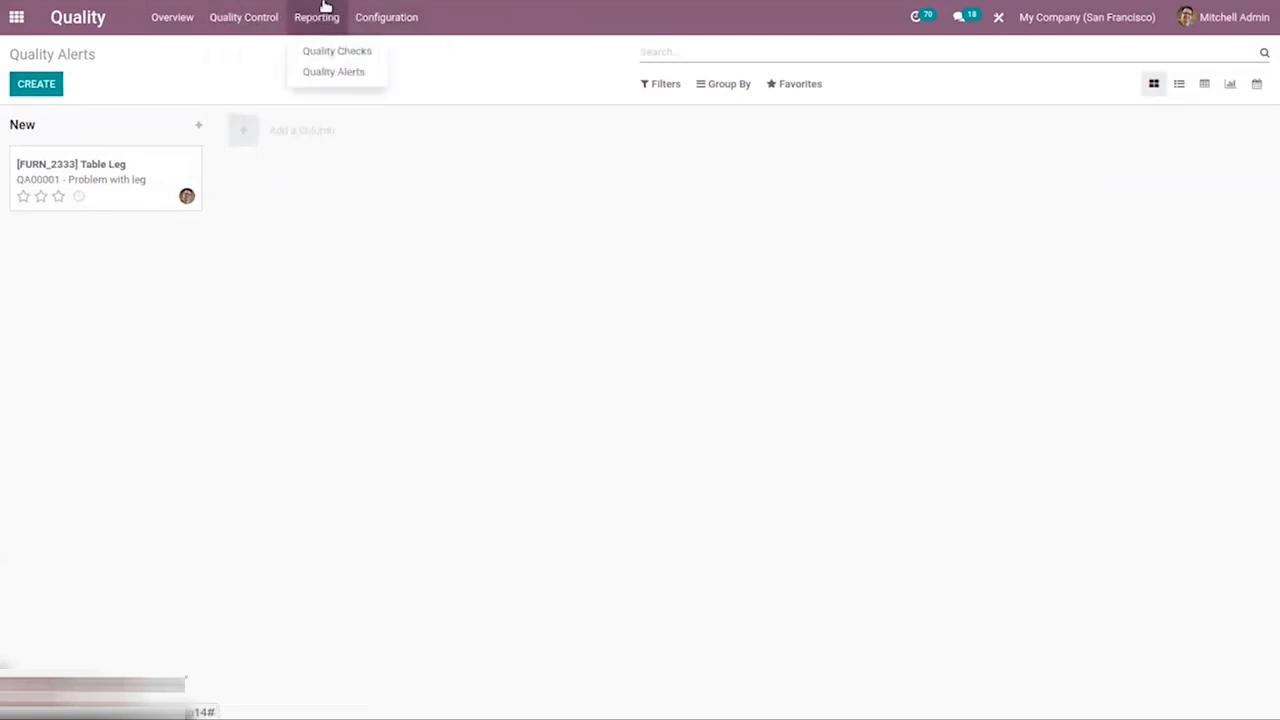
left_click(338, 51)
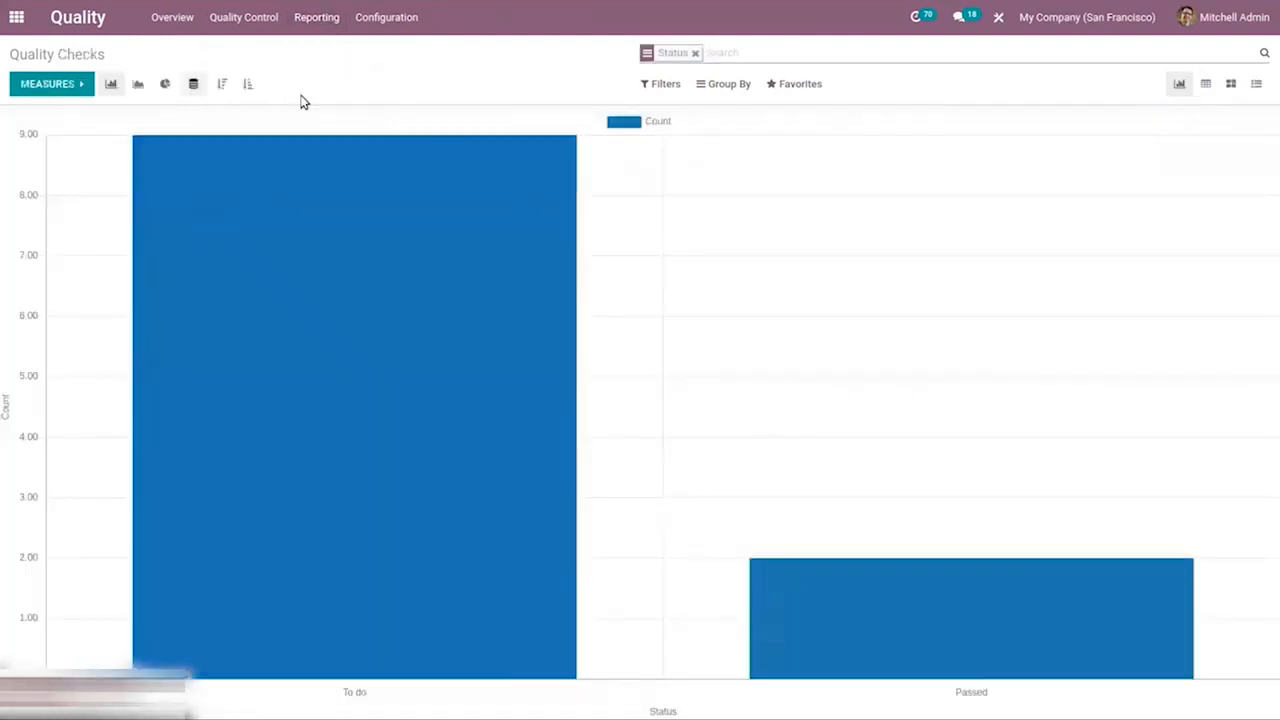
left_click(80, 84)
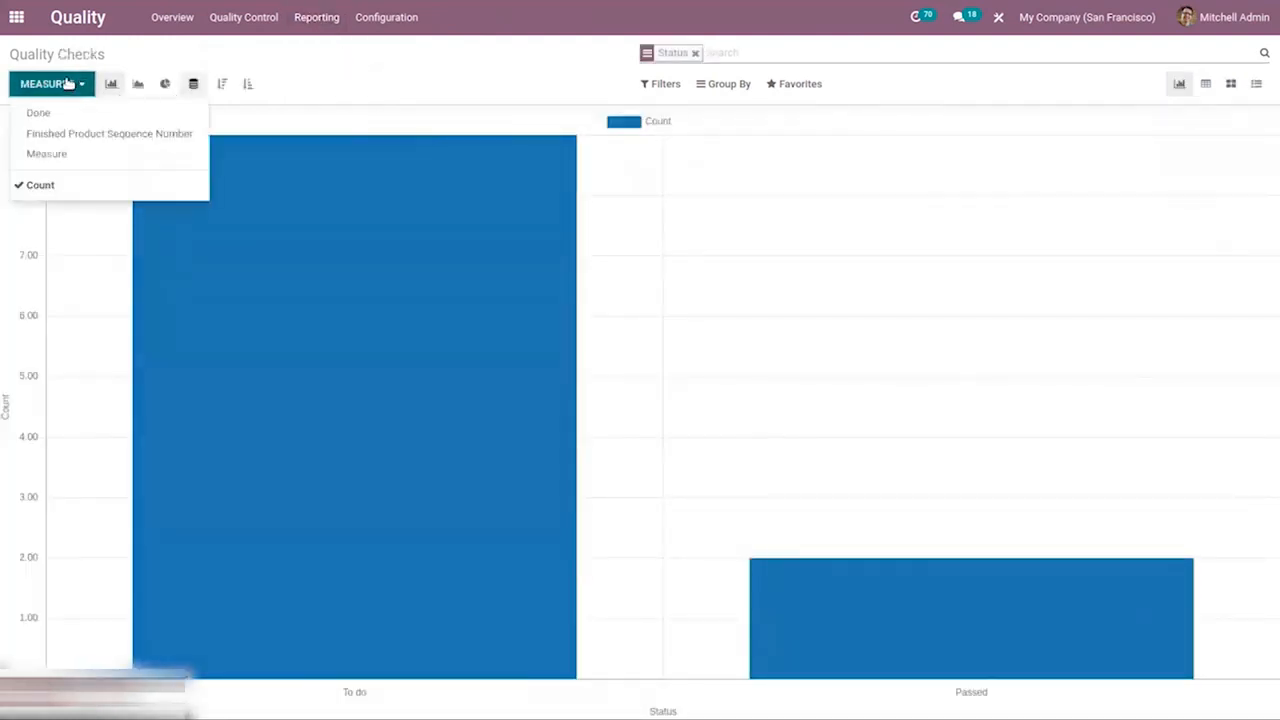
left_click(54, 156)
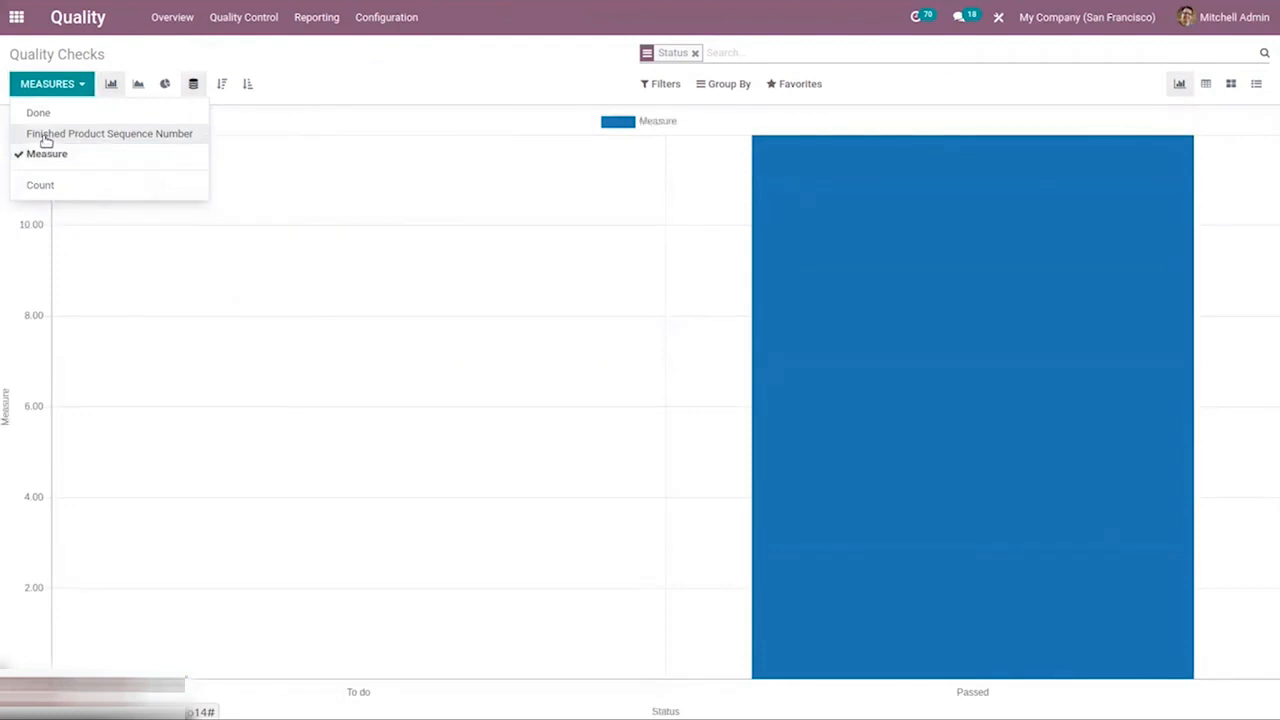
left_click(45, 138)
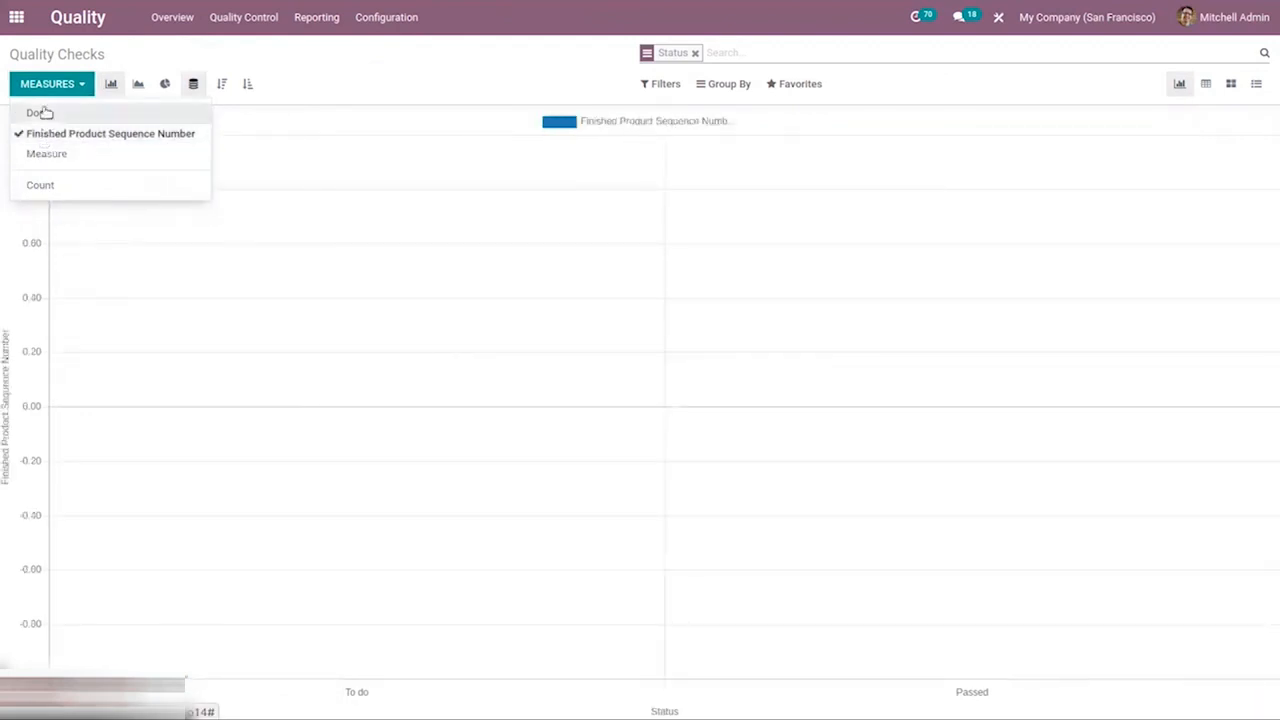
left_click(40, 113)
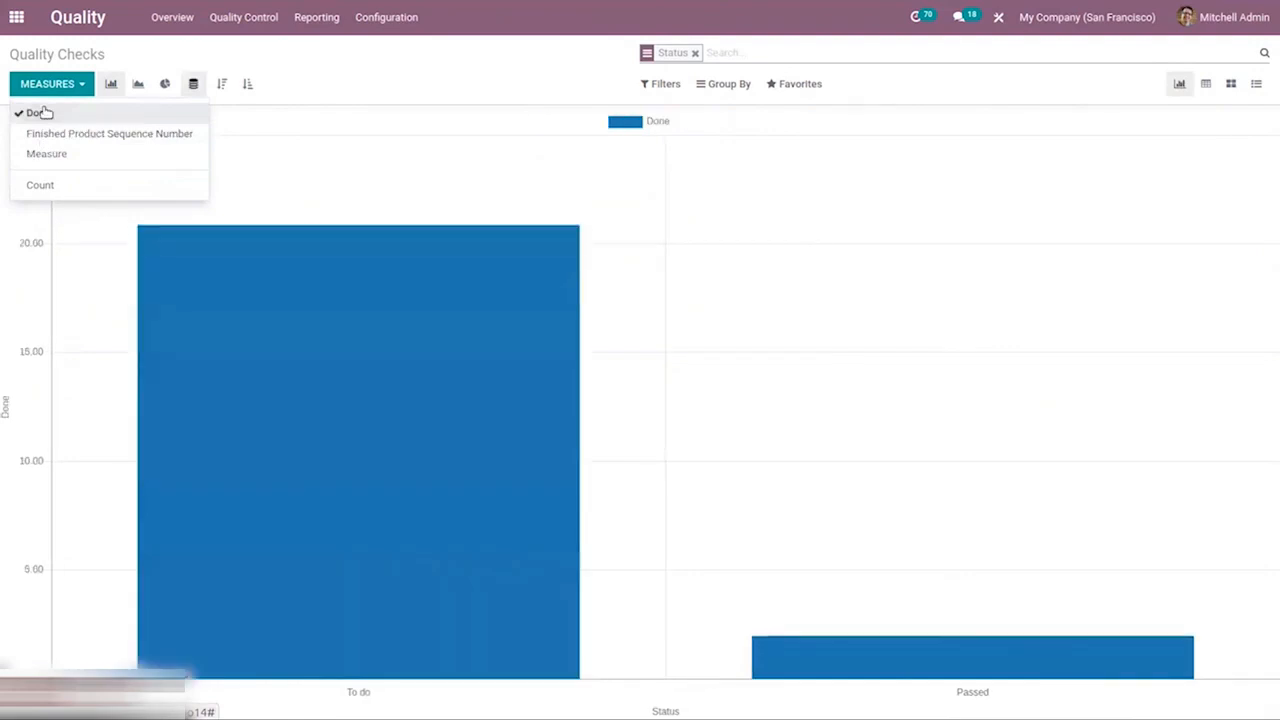
left_click(389, 93)
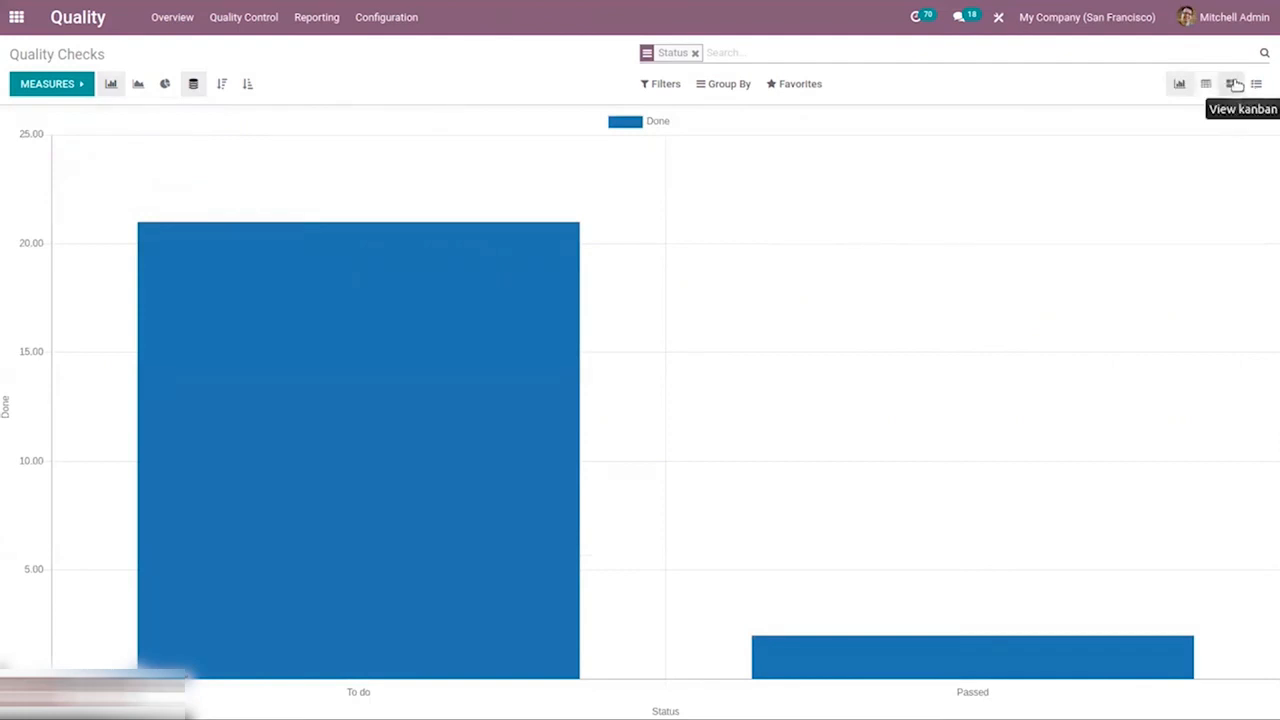
Filter the Quality Checks report to passed or failed checks
left_click(662, 83)
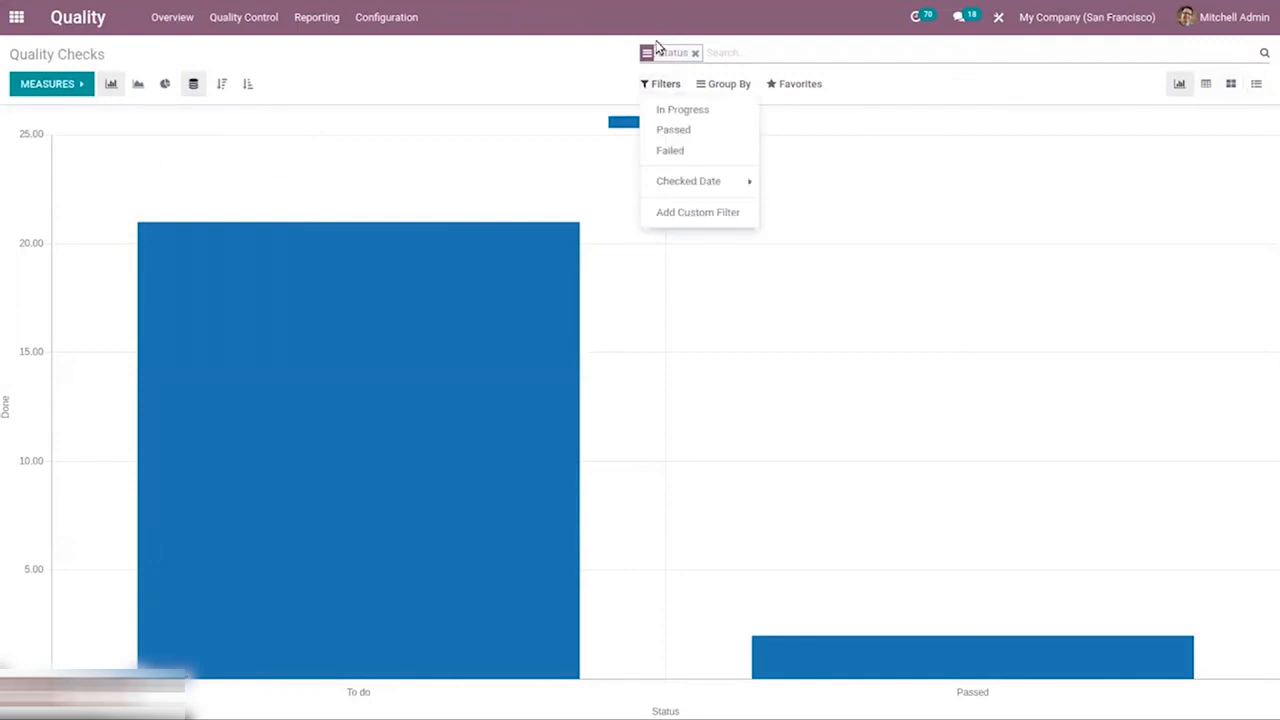
left_click(728, 86)
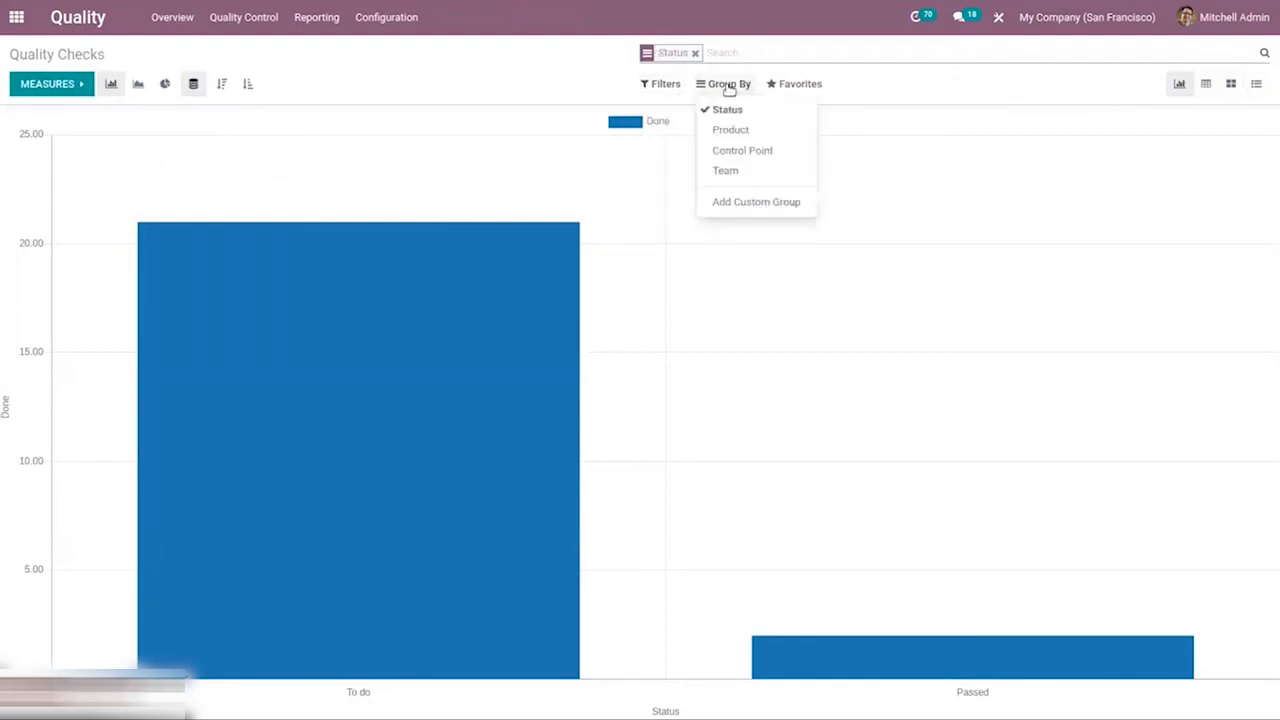
left_click(668, 84)
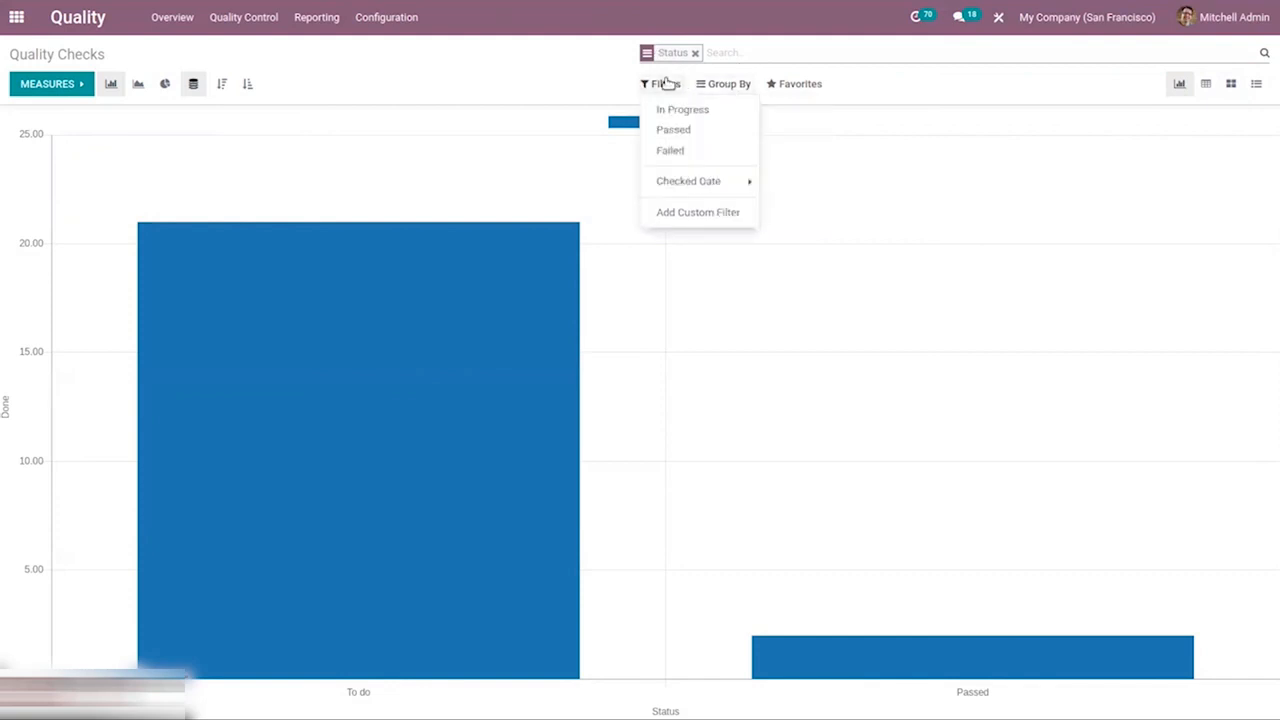
left_click(675, 130)
left_click(684, 150)
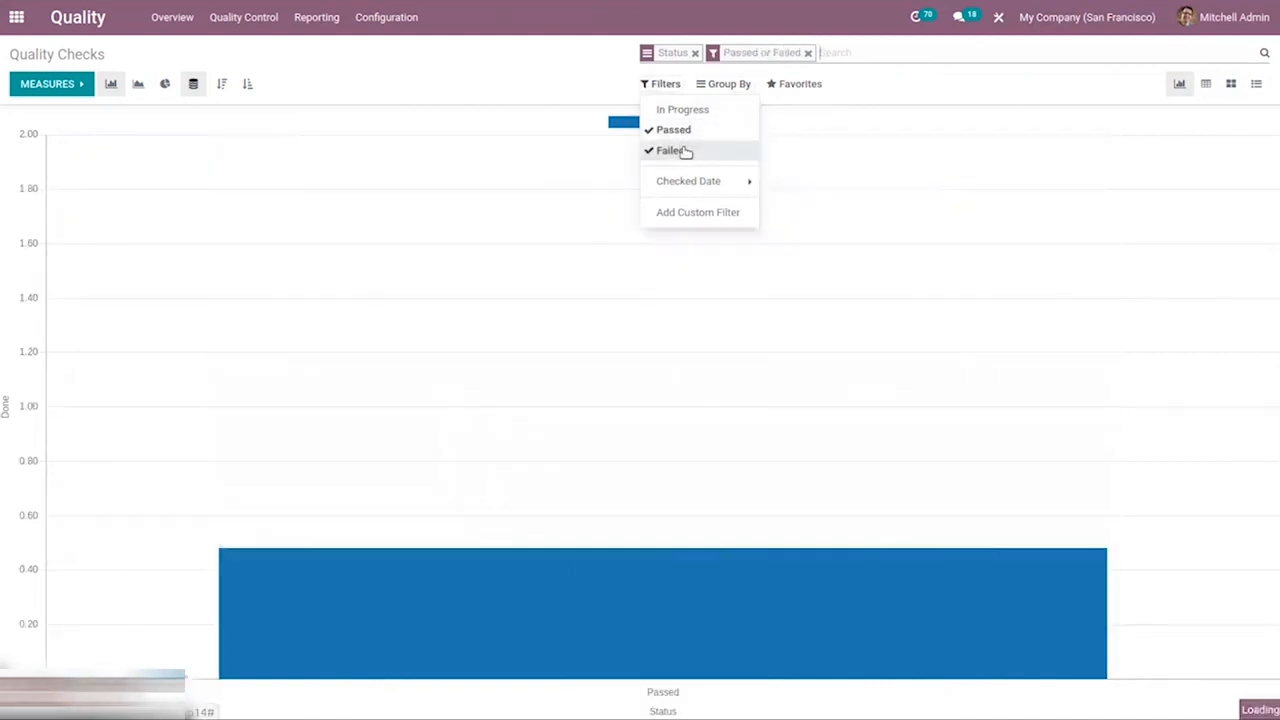
Group the Quality Checks report additionally by Product, Control Point and Team
left_click(712, 86)
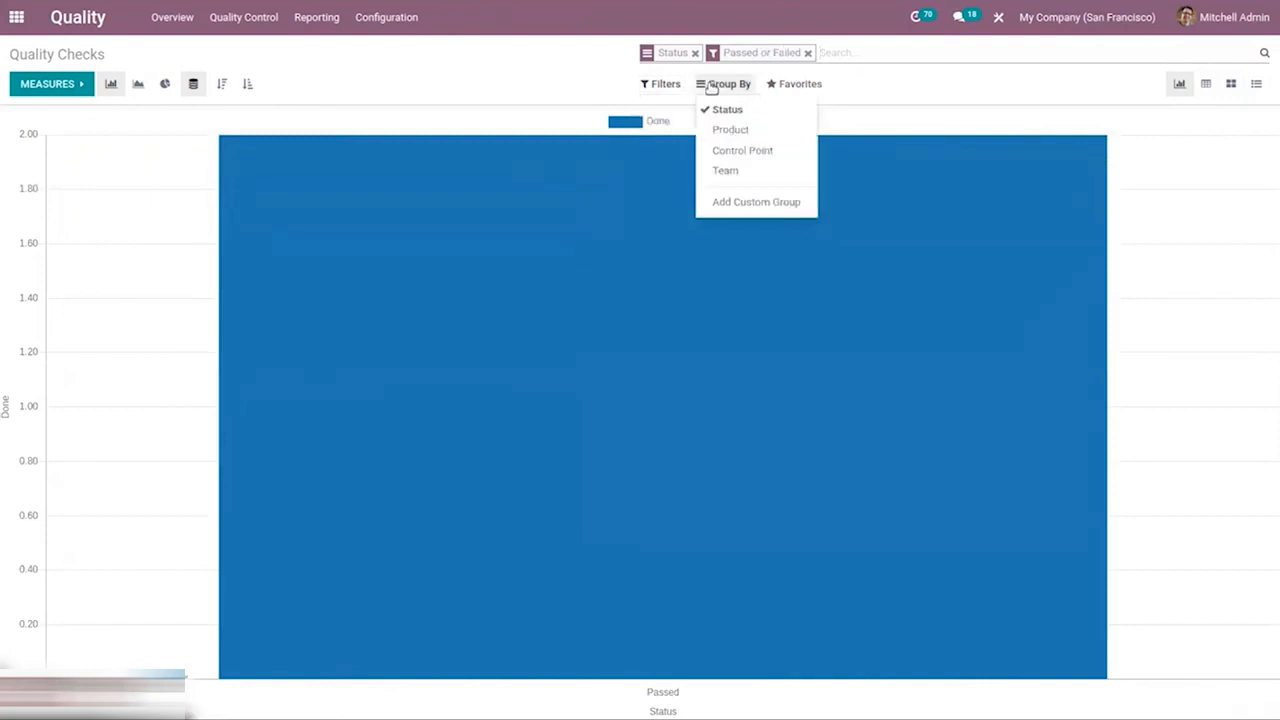
left_click(736, 131)
left_click(744, 150)
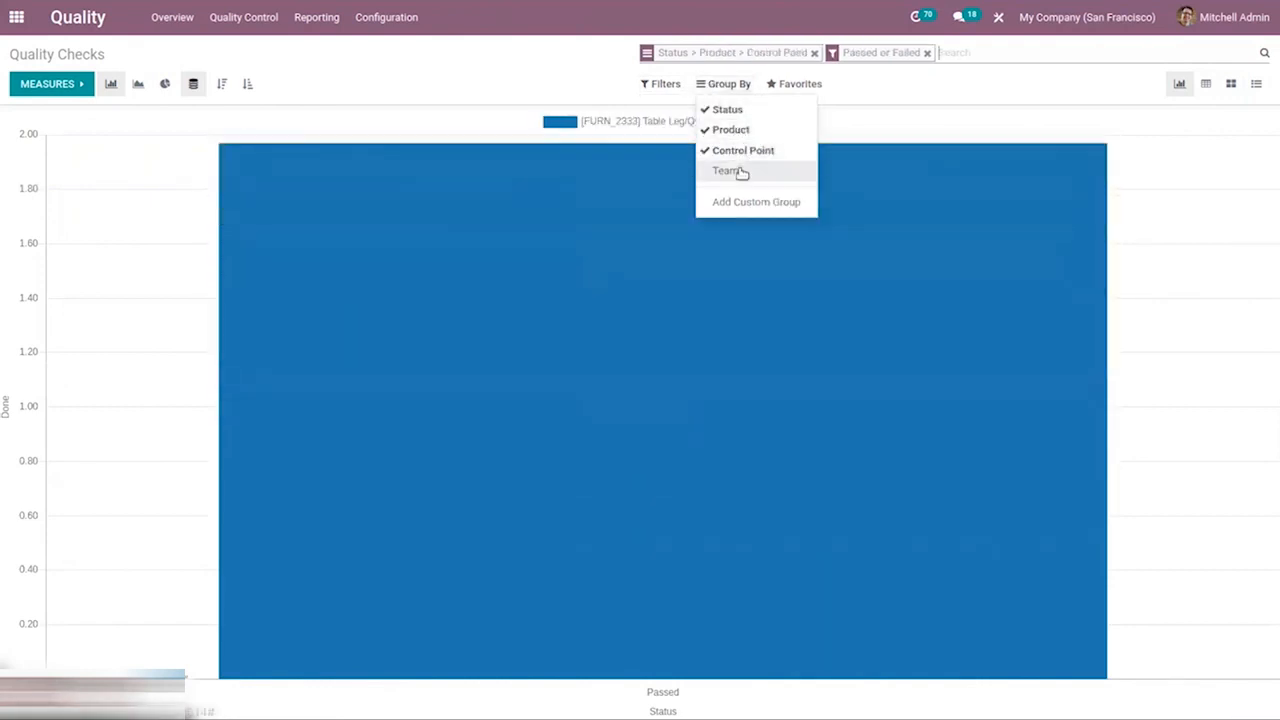
left_click(740, 171)
left_click(913, 89)
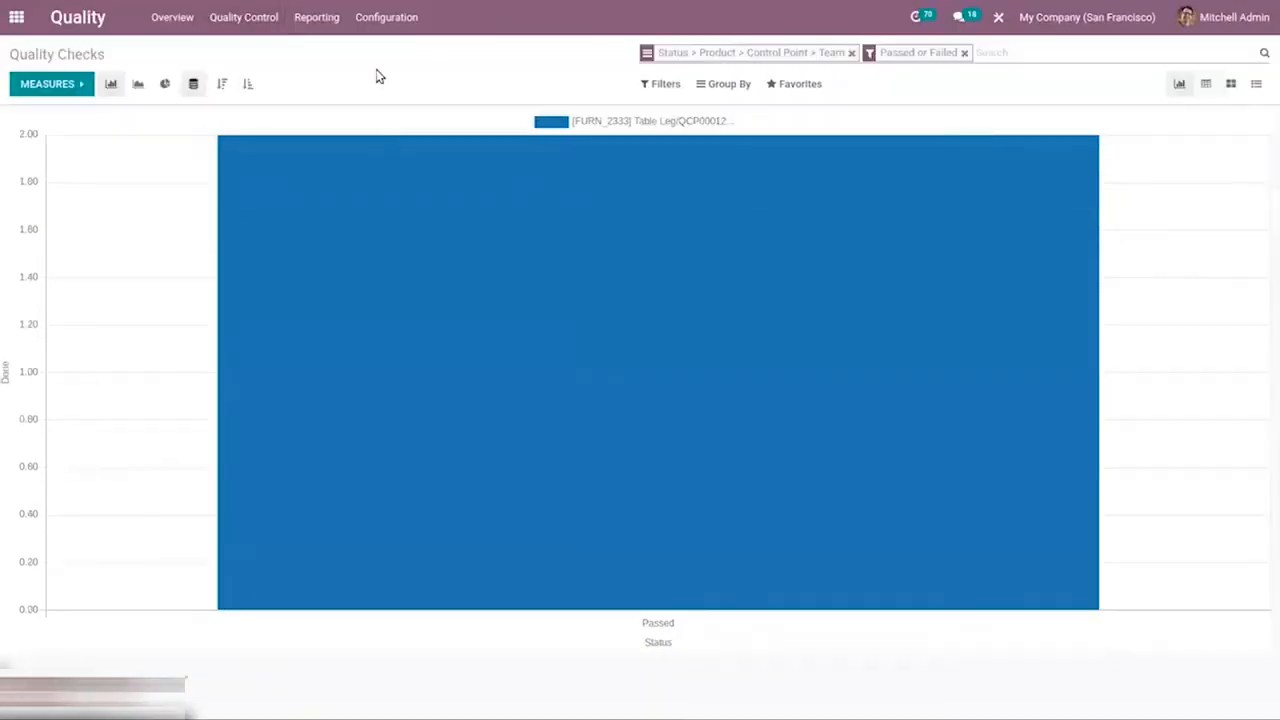
Open the Quality Alerts report, check its available measures and view the alerts as a calendar, browsing the month picker back to December 2020
left_click(310, 15)
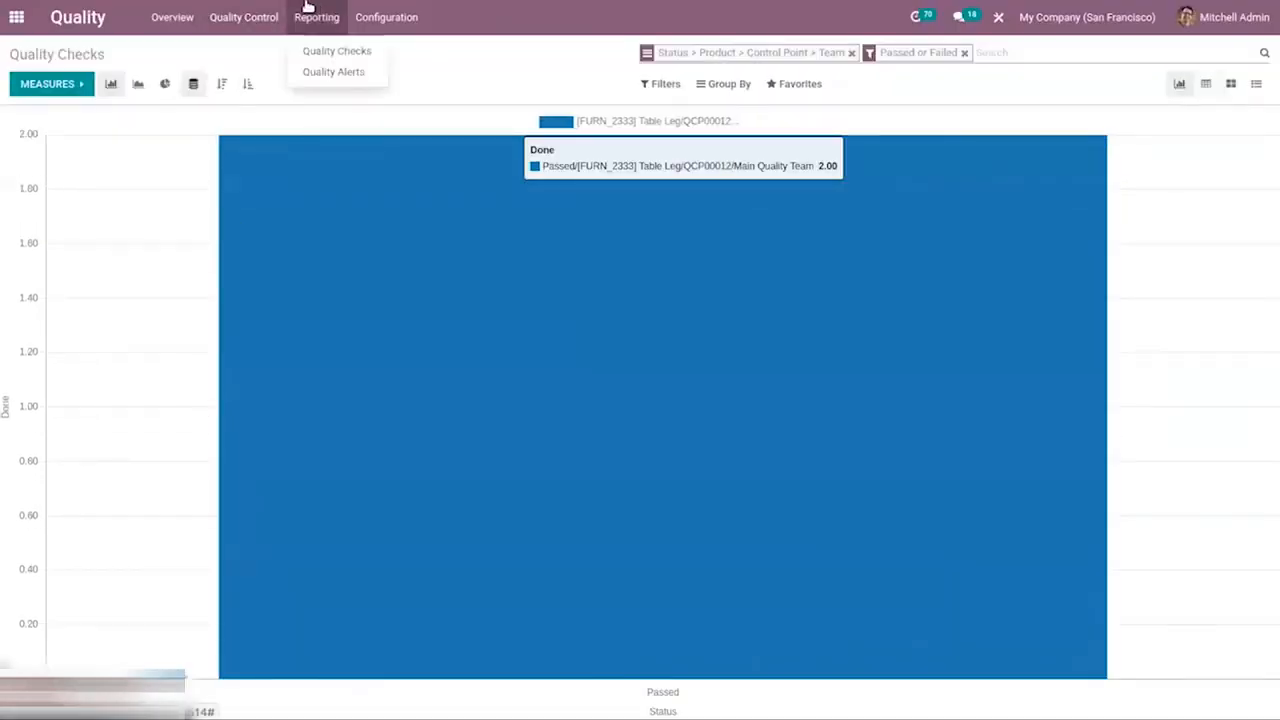
left_click(340, 70)
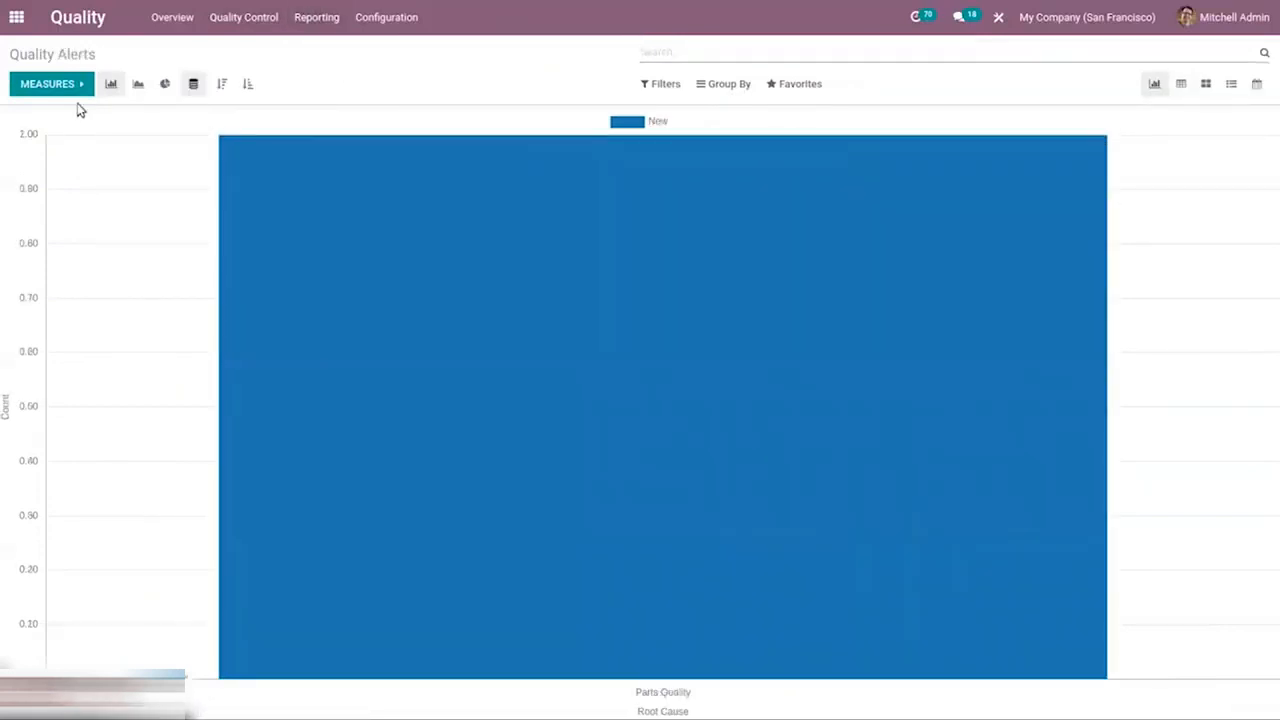
left_click(74, 87)
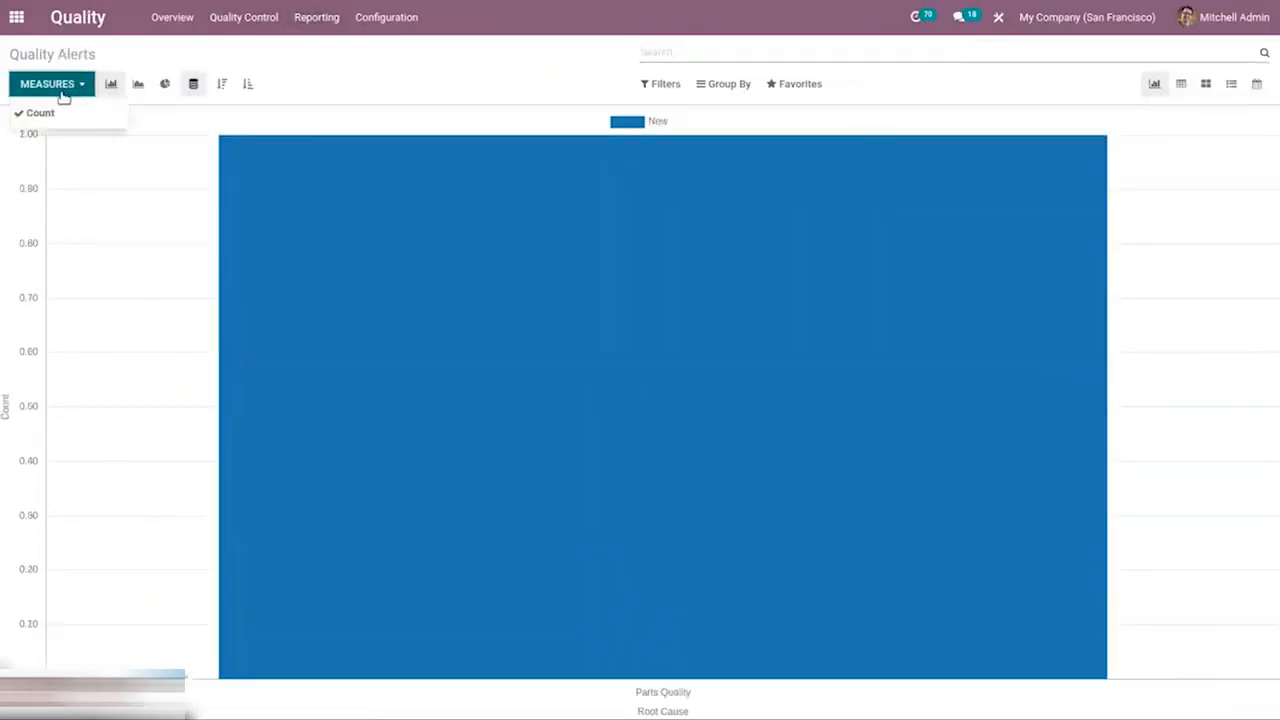
left_click(1070, 77)
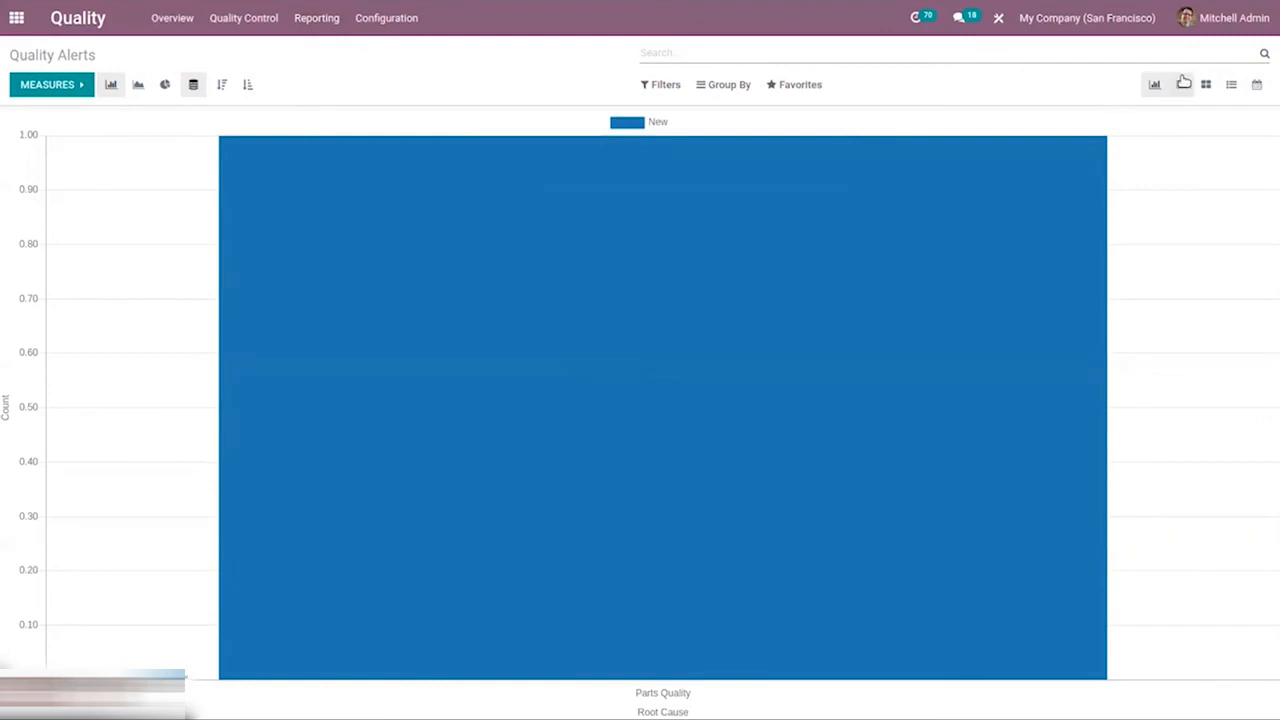
left_click(1260, 87)
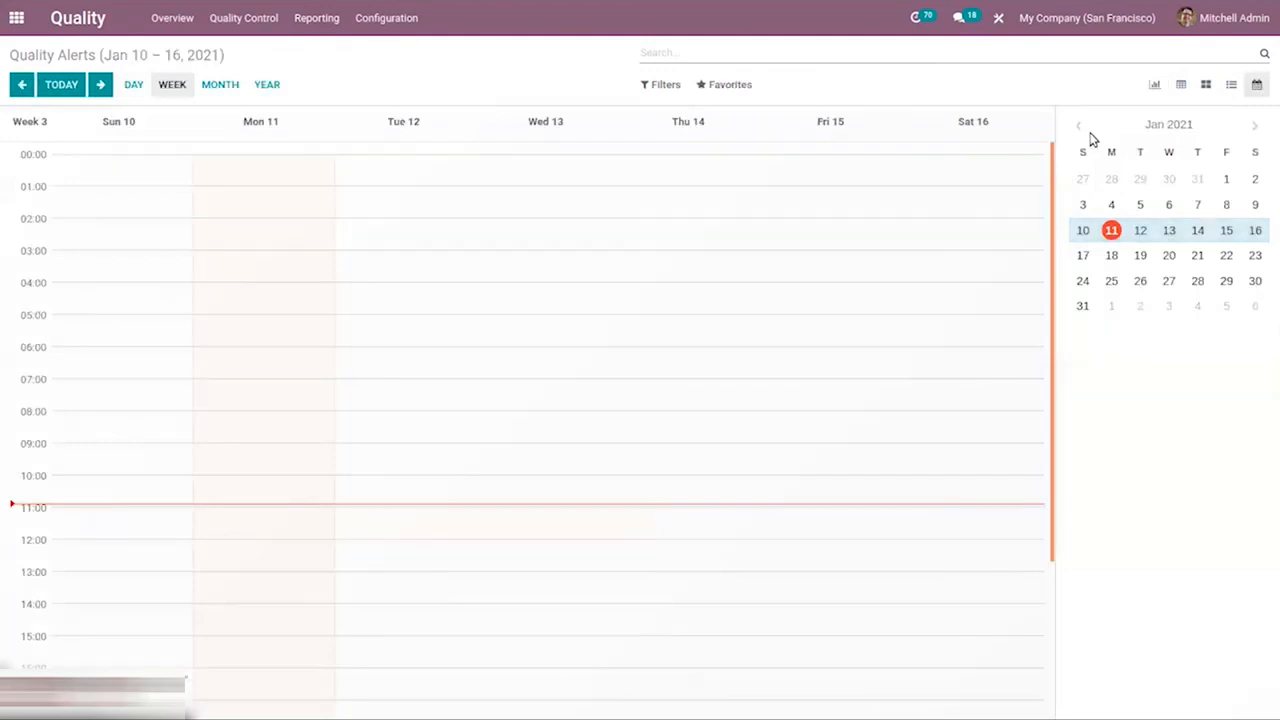
left_click(1079, 126)
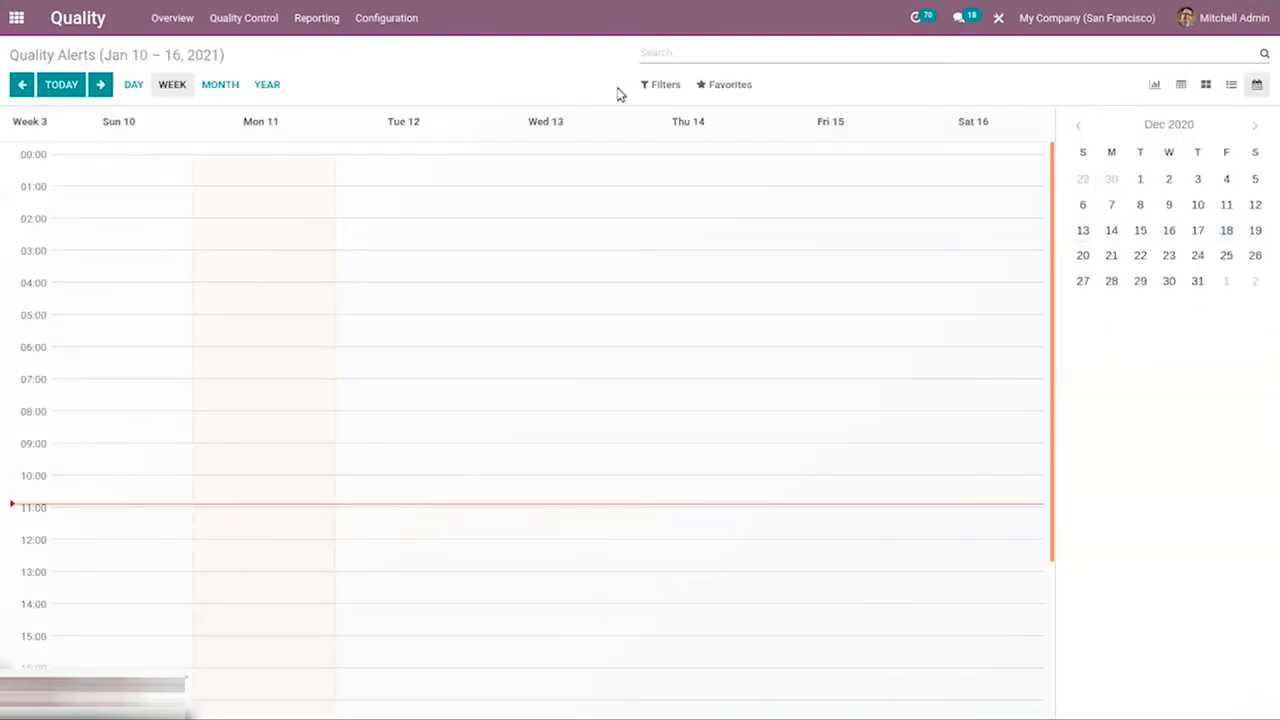
View the blank quality alert form from the calendar's Monday 11 January slot, leave it unsaved and go to the Quality Overview
left_click(277, 411)
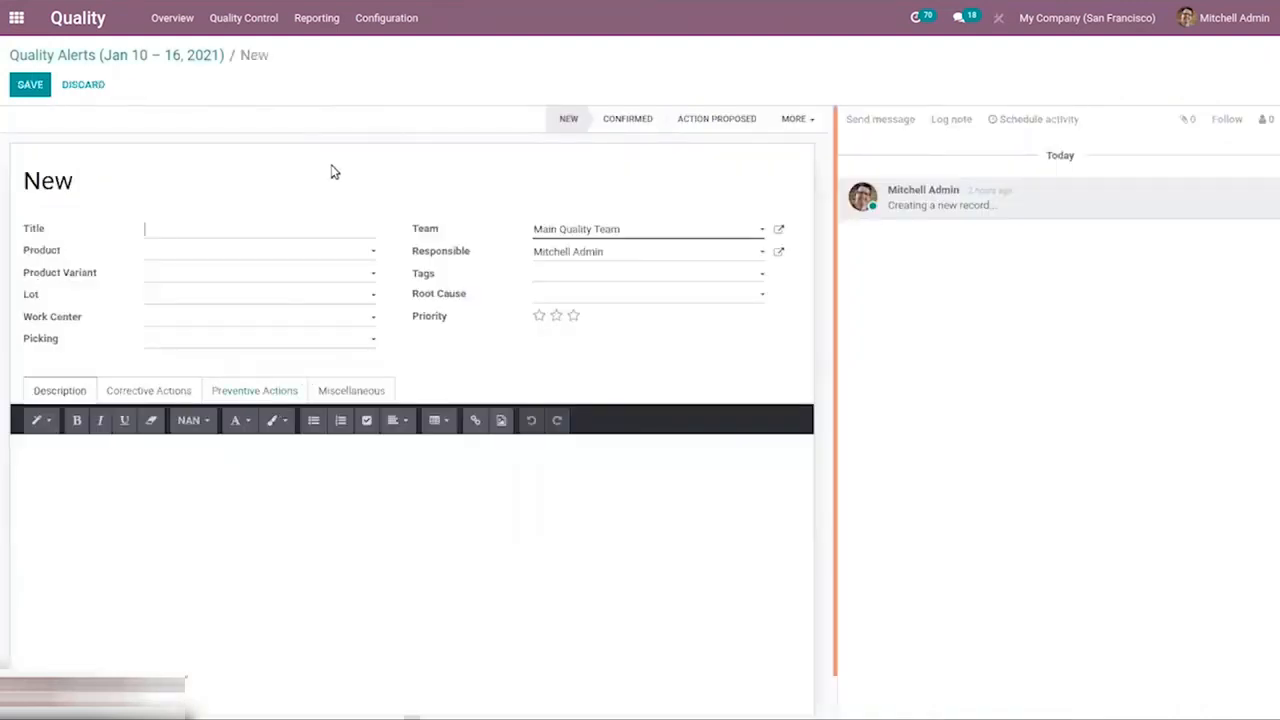
left_click(108, 58)
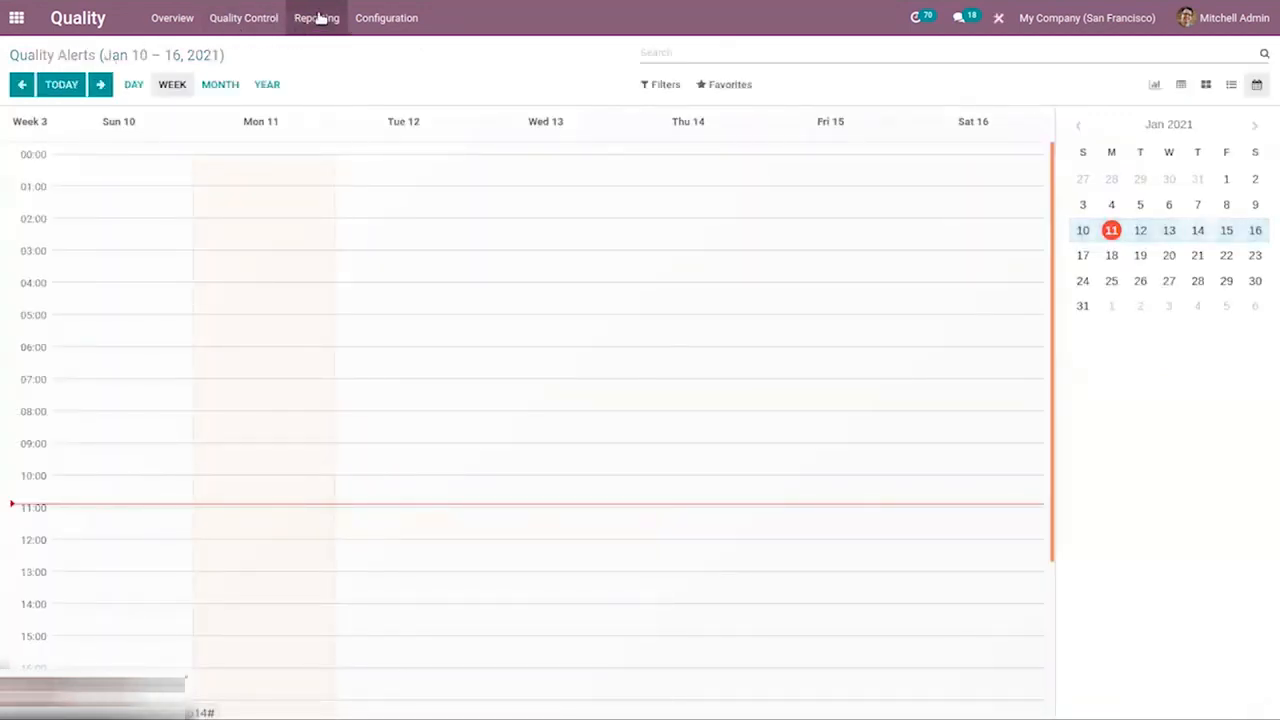
left_click(174, 18)
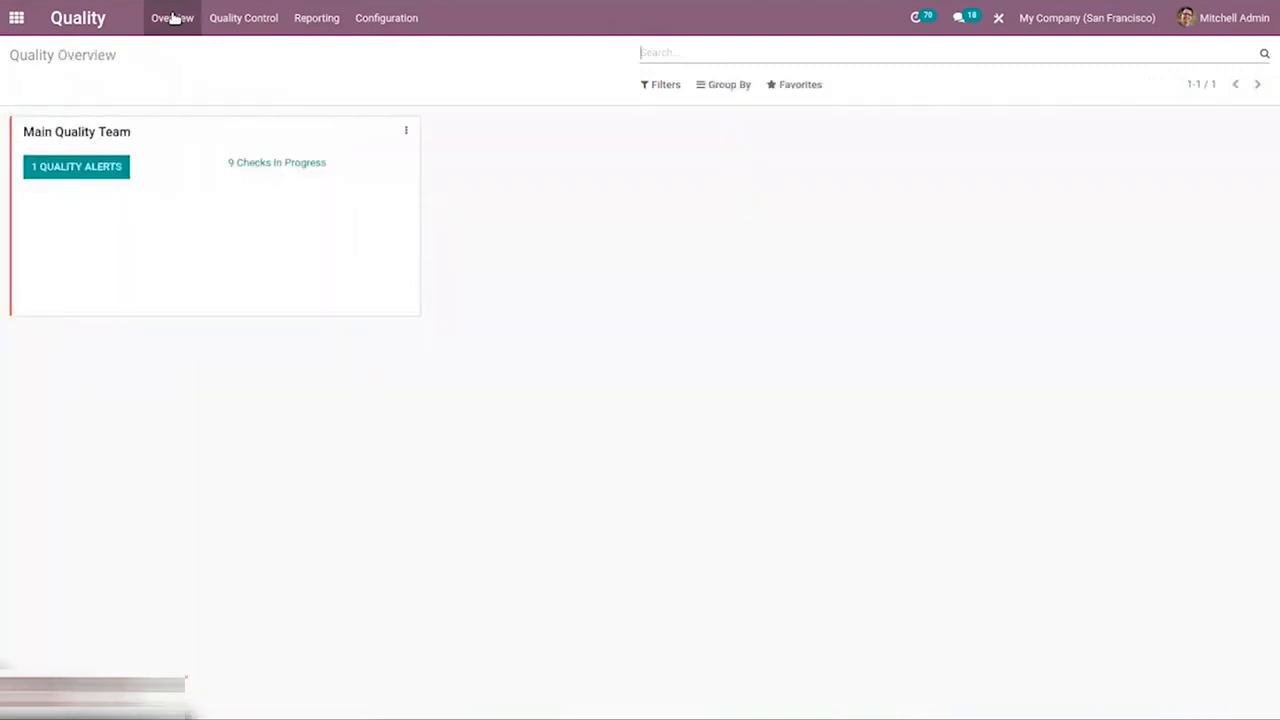